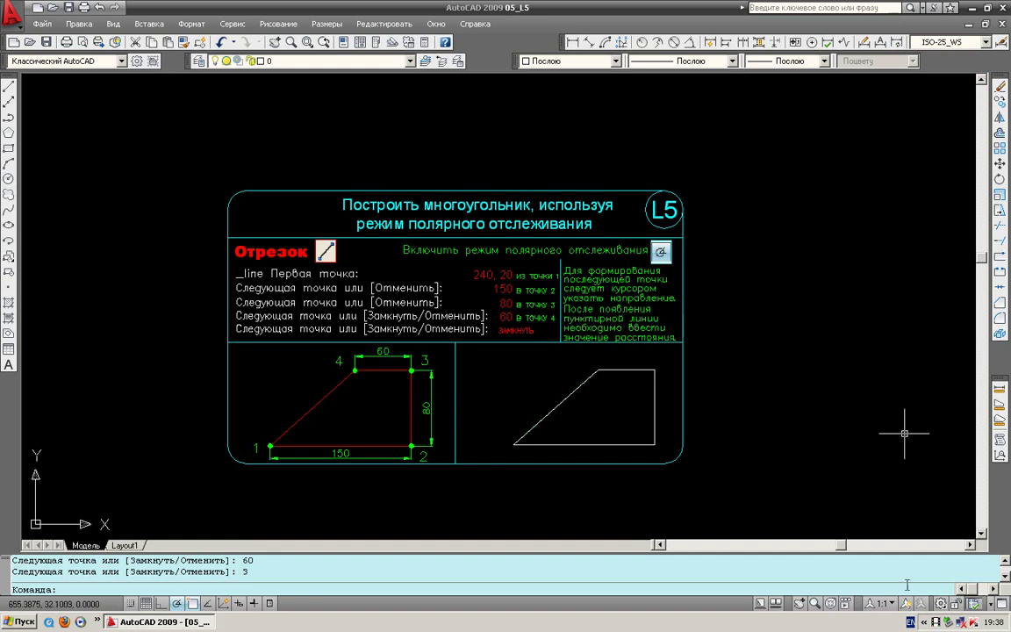
# Open the 06_L6 endpoint-snap exercise from the 01_Отрезок folder after cancelling QNew.
pyautogui.click(38, 8)
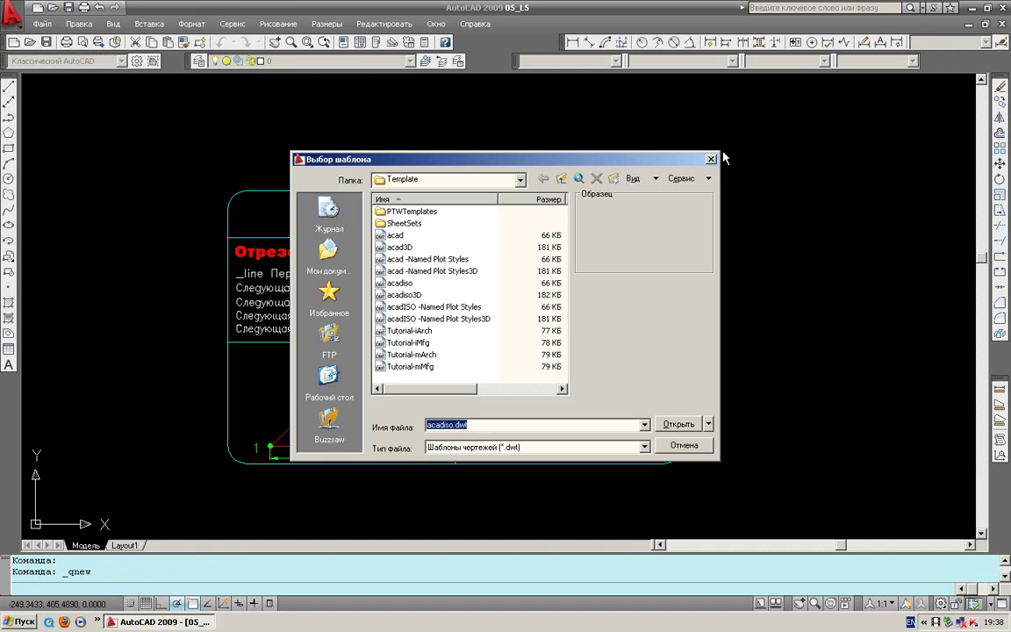
pyautogui.click(694, 448)
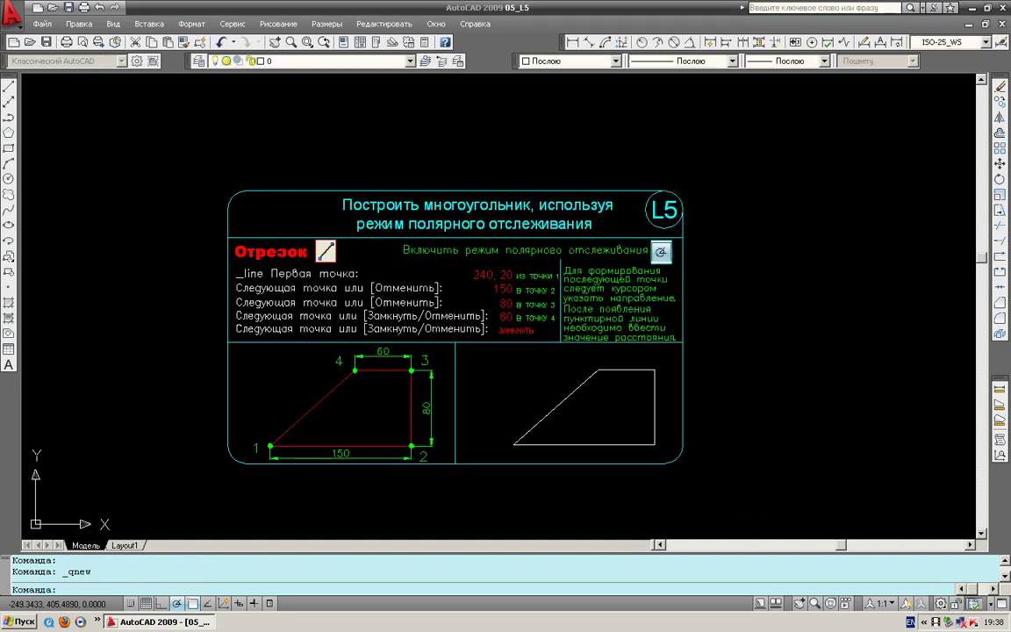
pyautogui.click(52, 8)
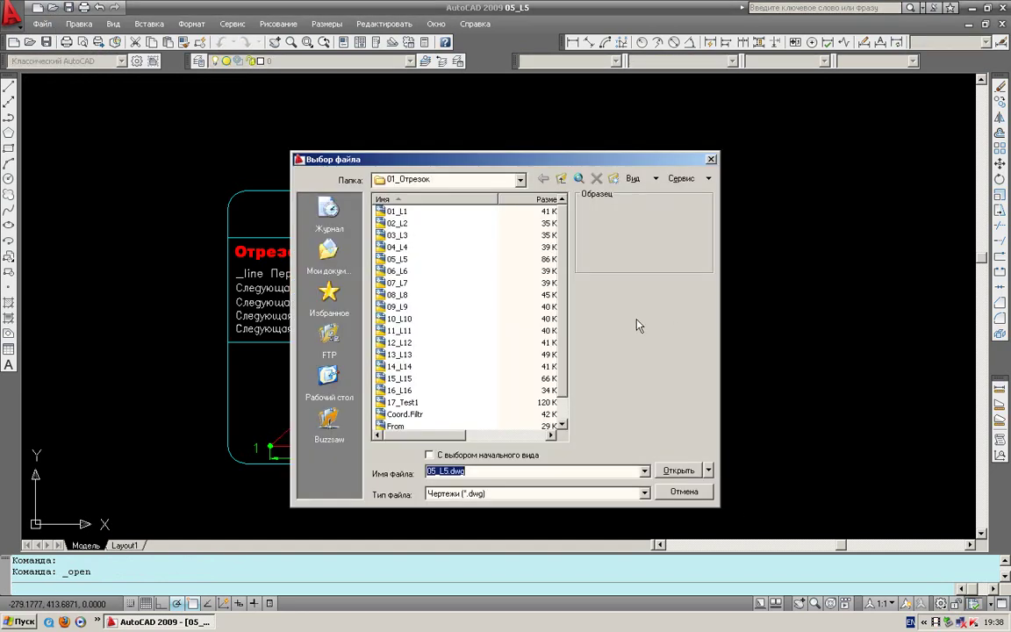
pyautogui.click(400, 271)
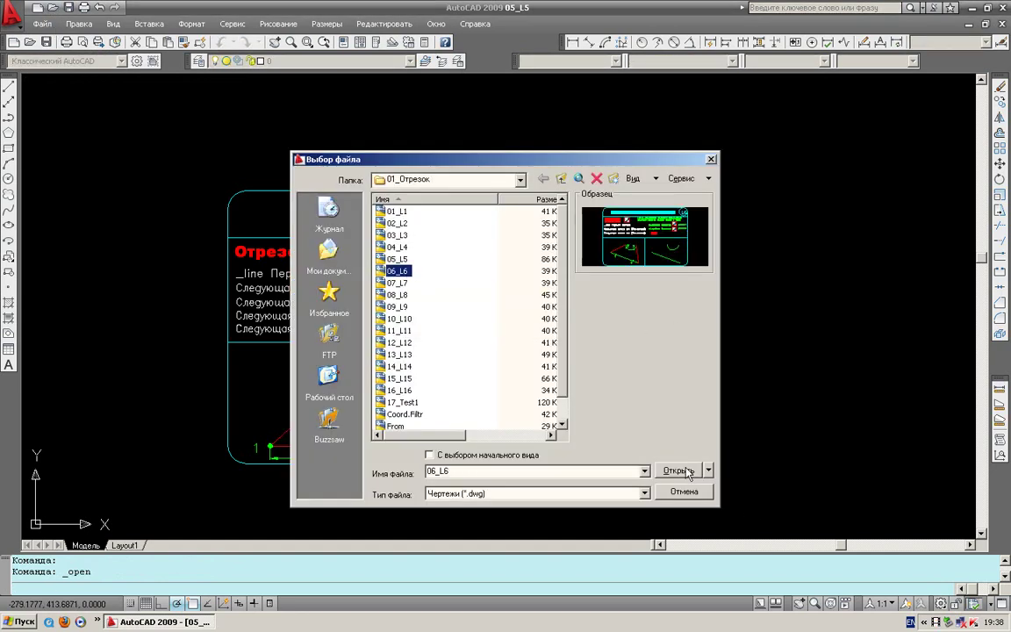
pyautogui.click(689, 473)
pyautogui.scroll(-2, 602, 387)
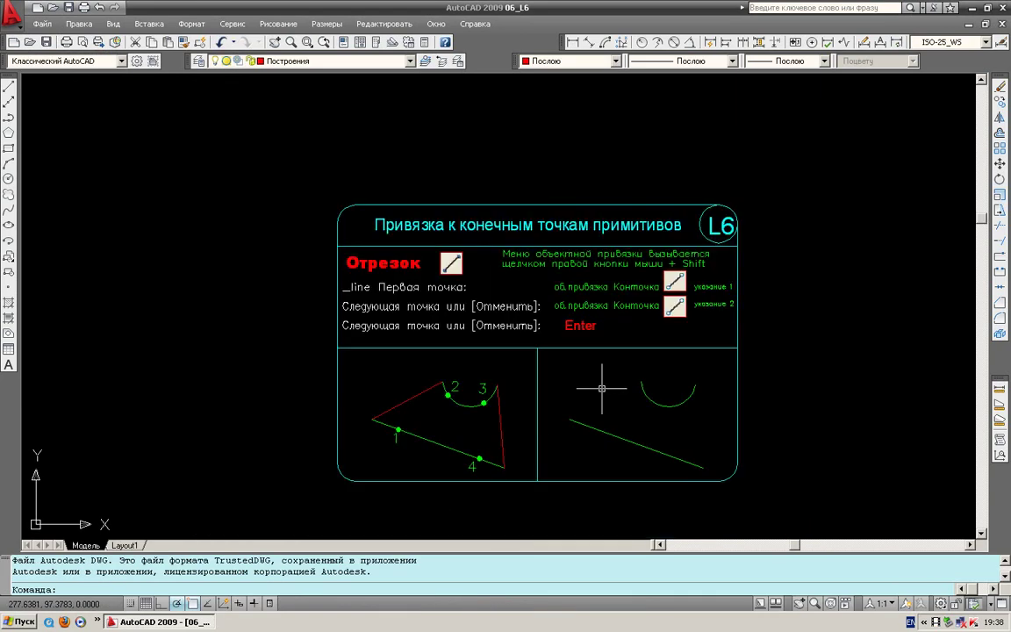
pyautogui.scroll(3, 602, 387)
pyautogui.scroll(-2, 602, 388)
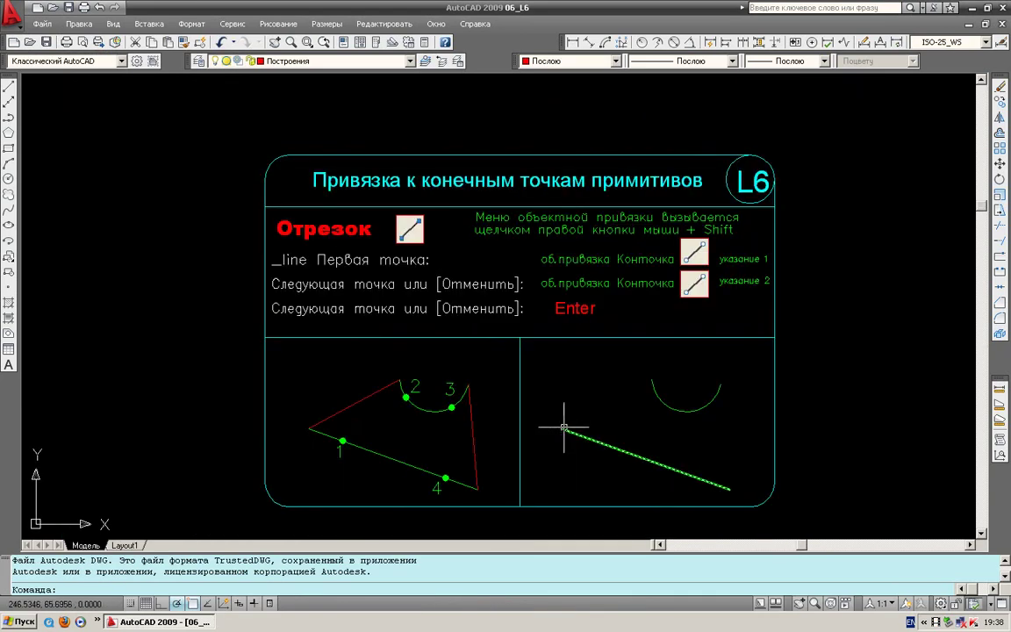
pyautogui.moveTo(564, 429)
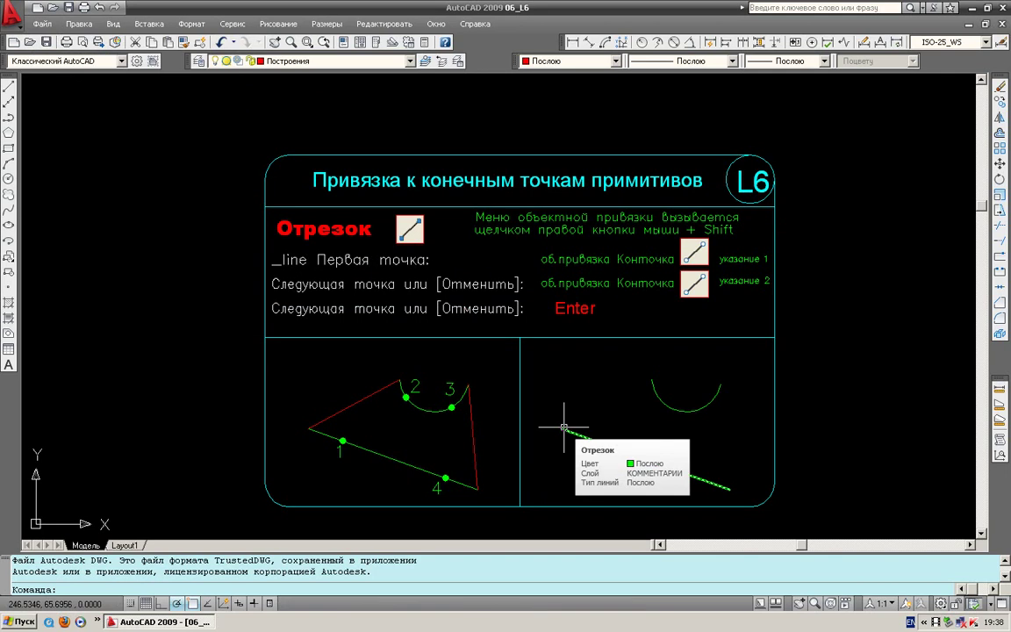
pyautogui.click(564, 428)
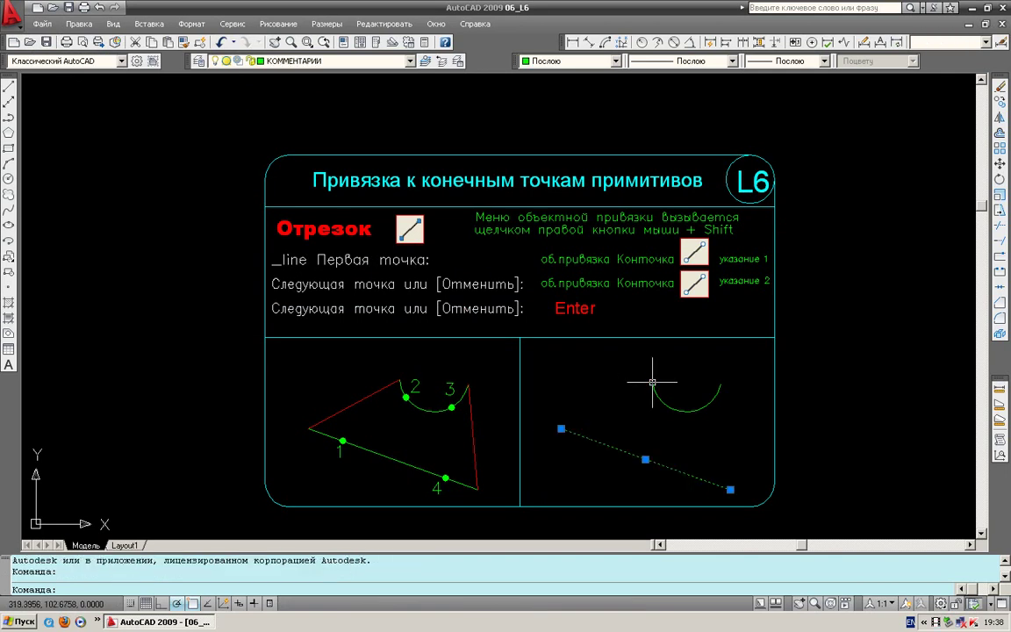
pyautogui.press('Escape')
pyautogui.click(8, 86)
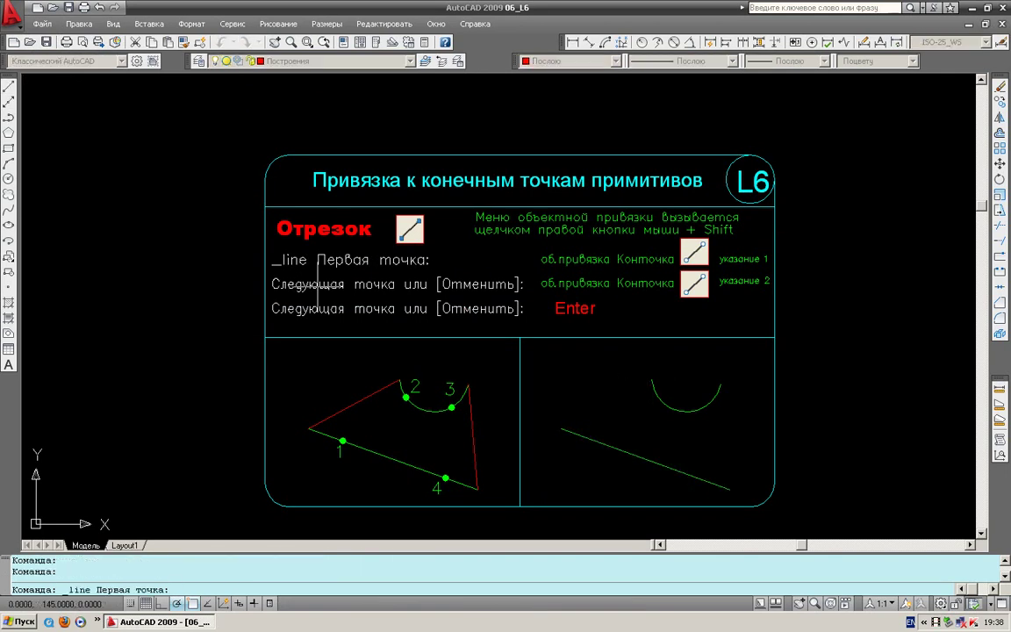
pyautogui.click(651, 381)
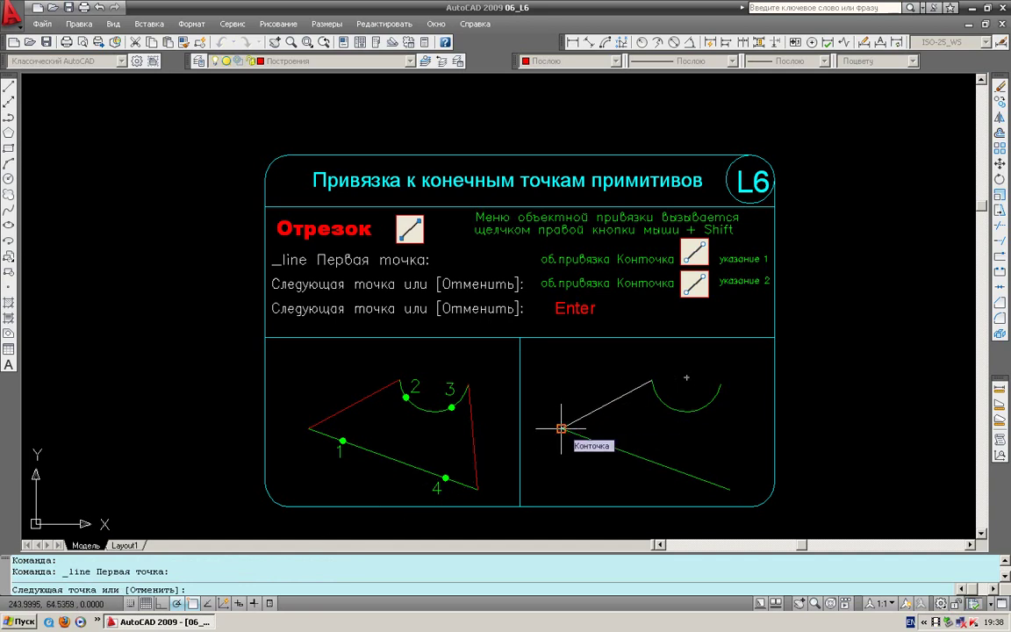
pyautogui.press('Return')
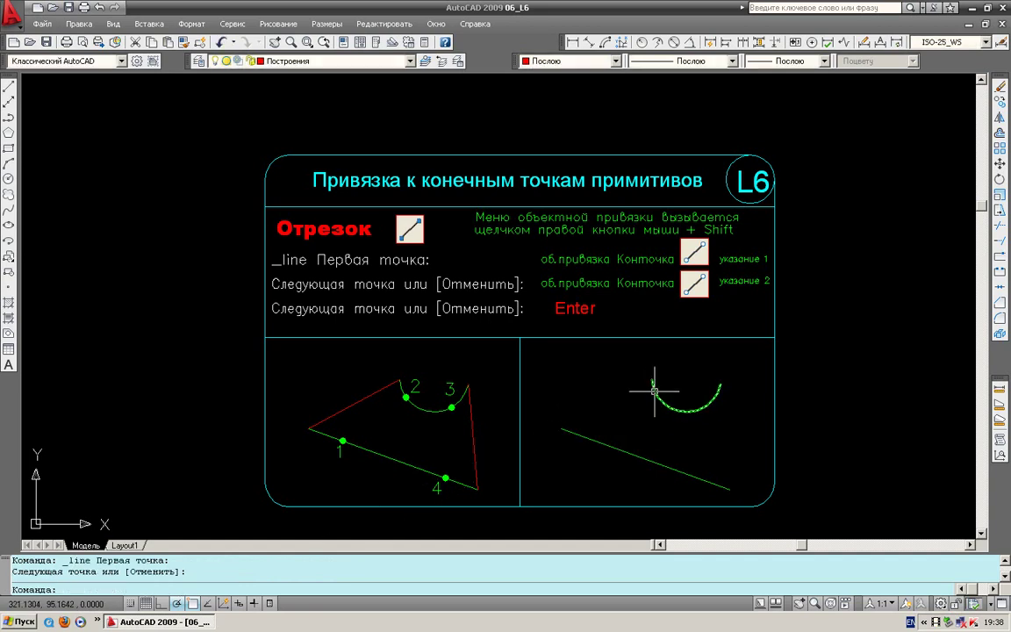
pyautogui.click(657, 396)
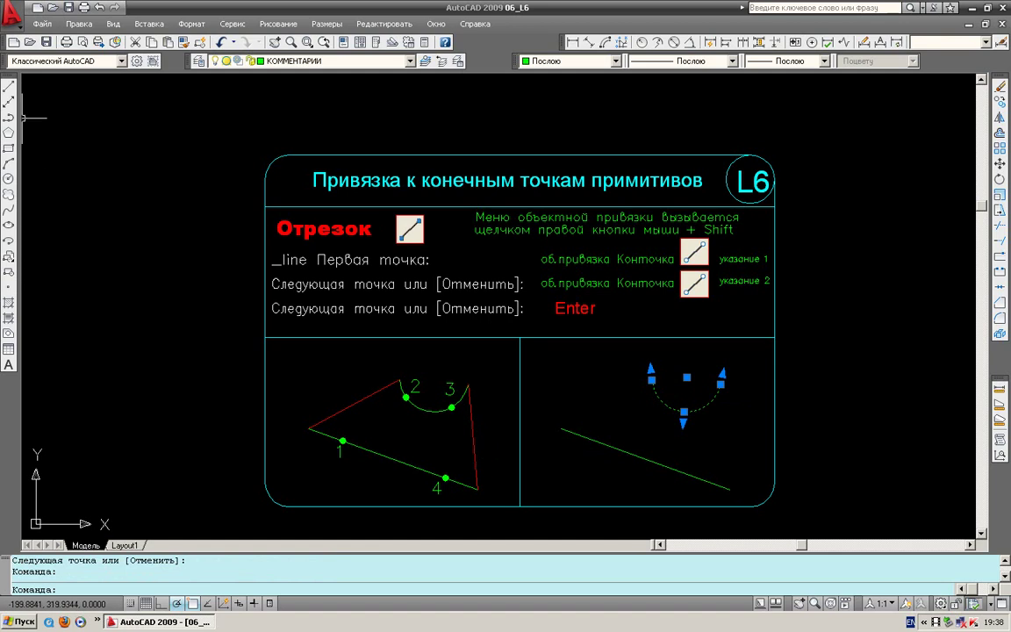
pyautogui.press('Escape')
pyautogui.click(9, 88)
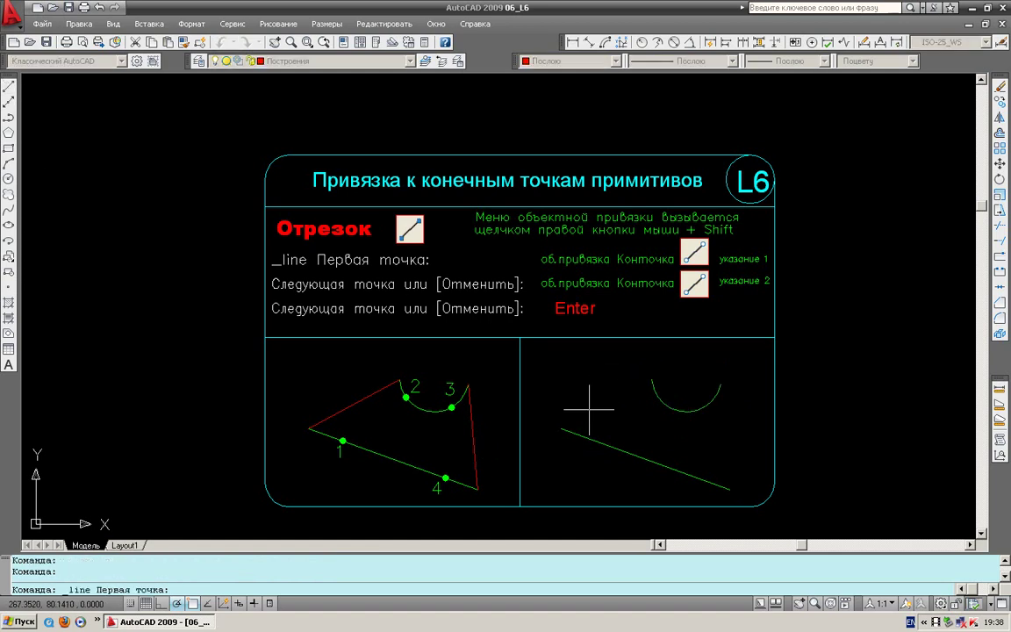
pyautogui.click(553, 427)
pyautogui.click(652, 380)
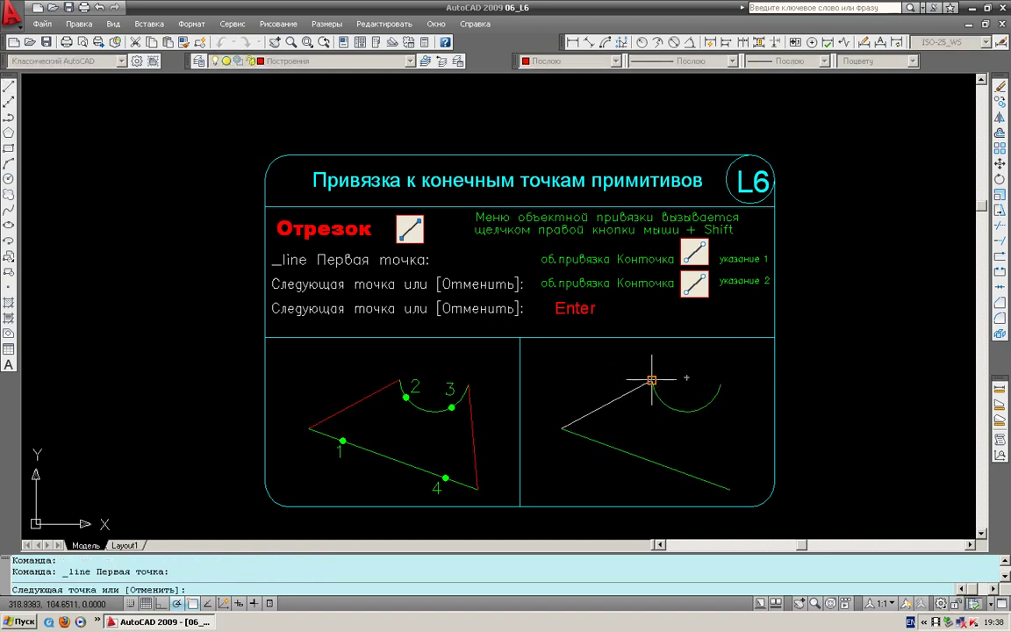
pyautogui.press('Return')
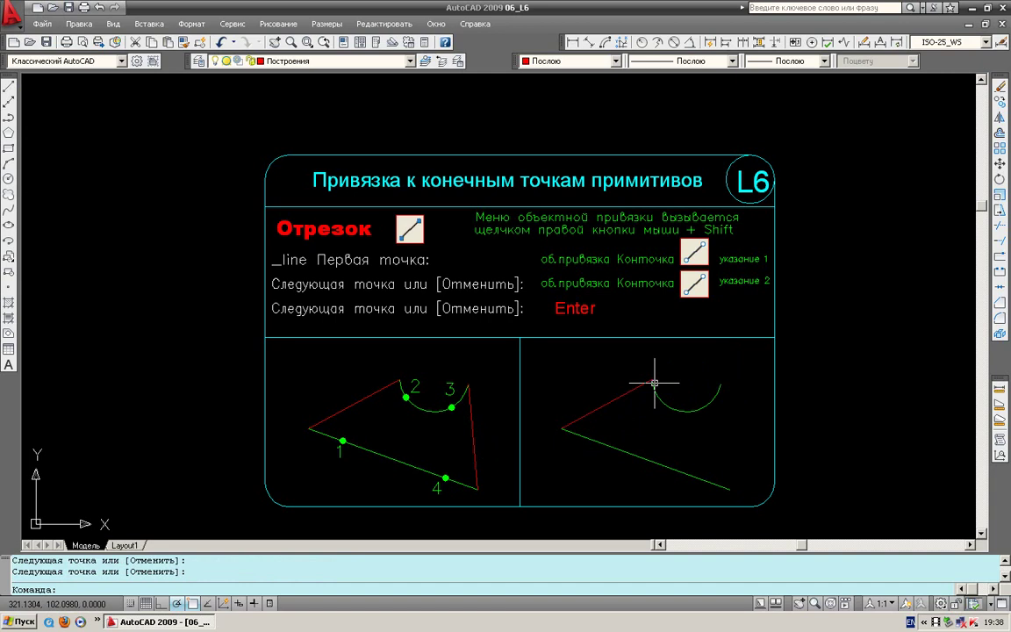
pyautogui.click(8, 91)
pyautogui.click(721, 386)
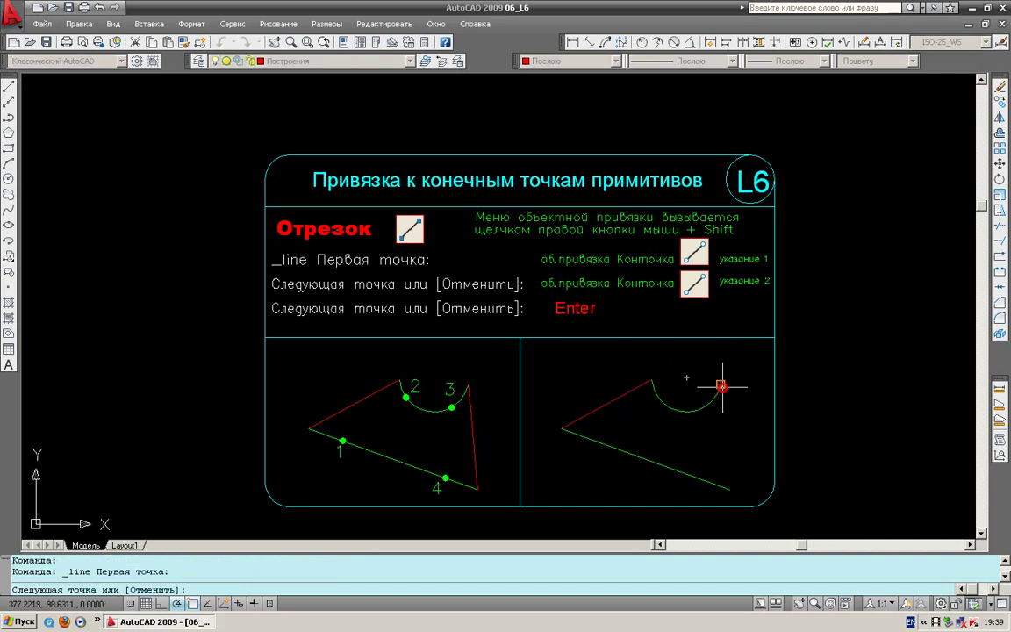
pyautogui.click(730, 489)
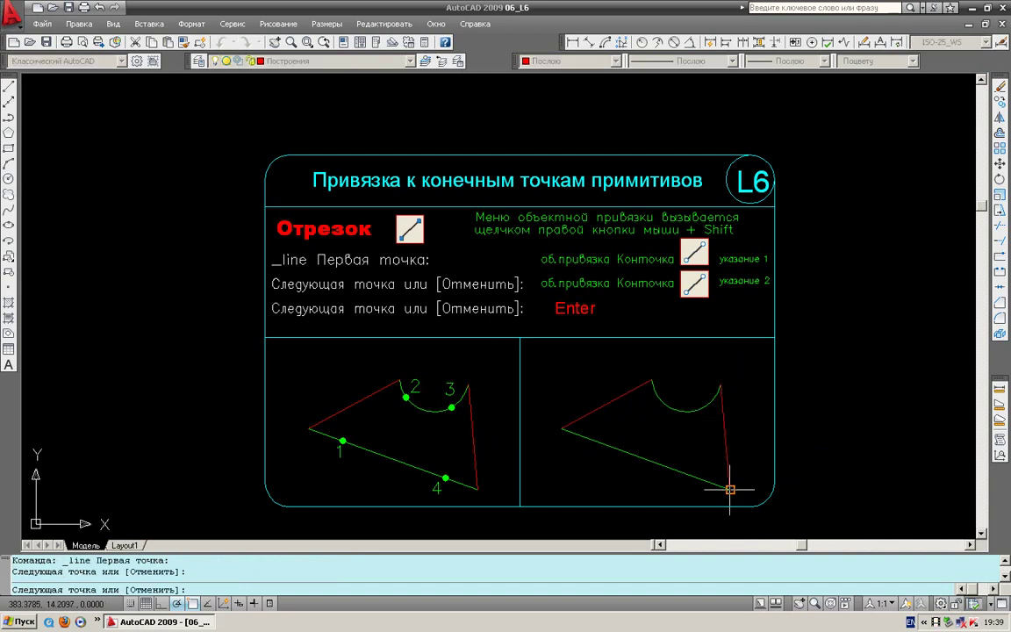
pyautogui.press('Return')
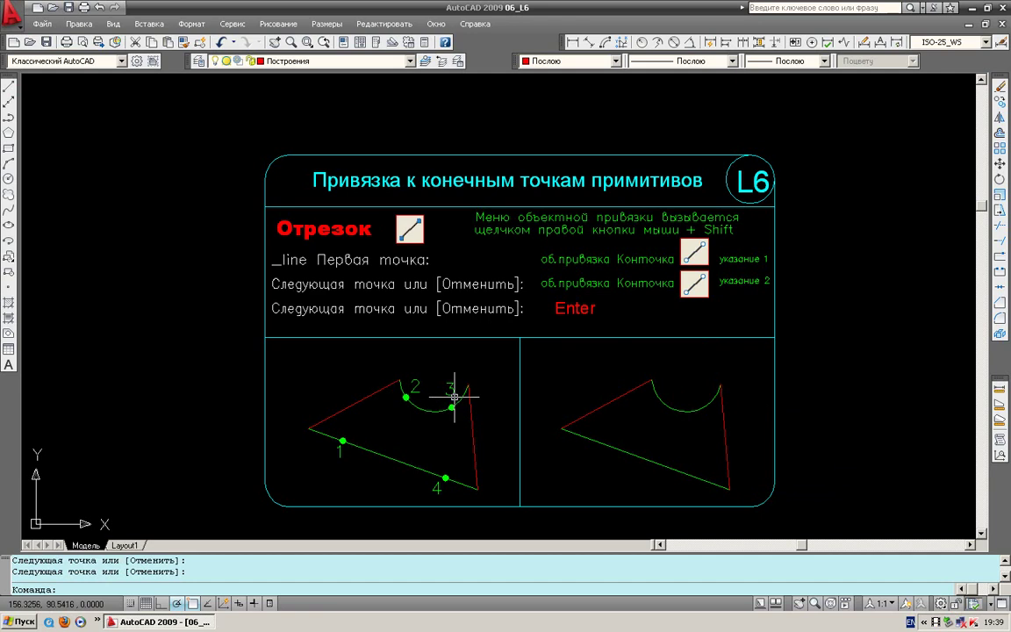
pyautogui.hotkey('ctrl', 'z')
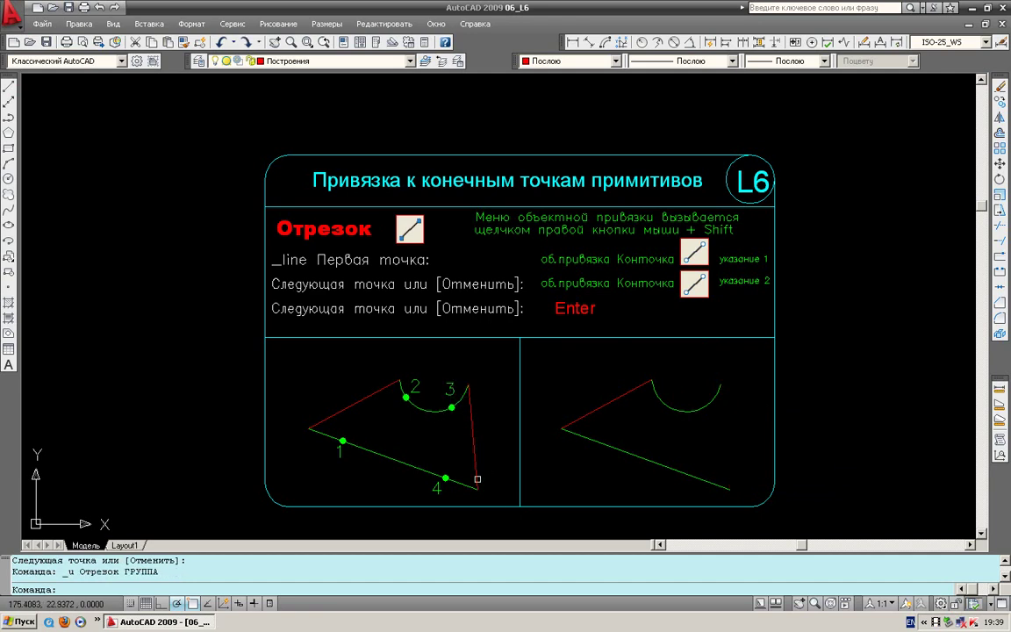
pyautogui.hotkey('ctrl', 'z')
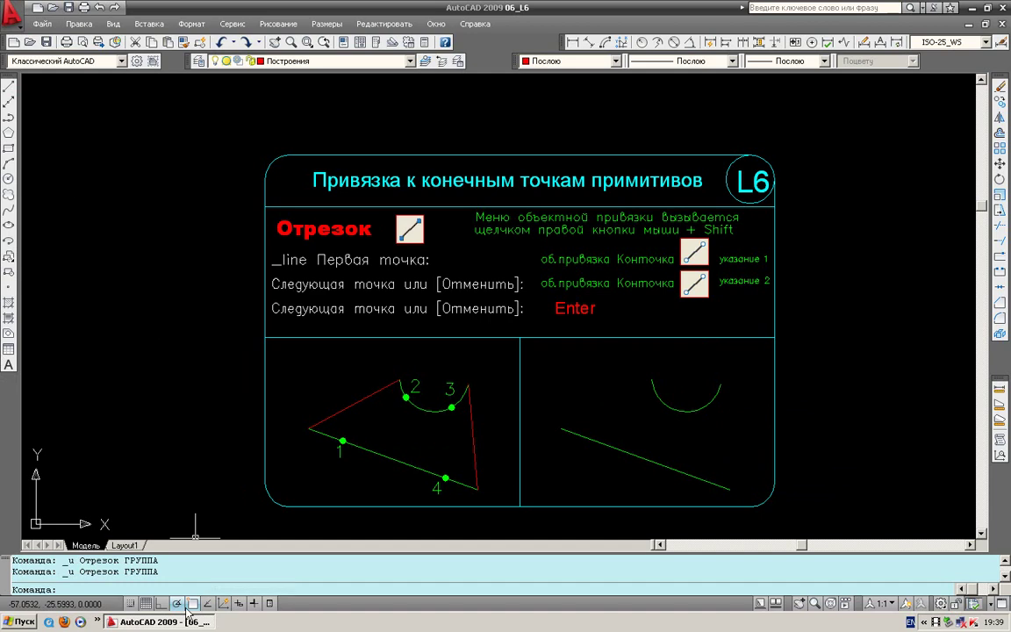
# Turn on the grid and draw a line from the green line's left endpoint to the arc's left endpoint.
pyautogui.click(145, 604)
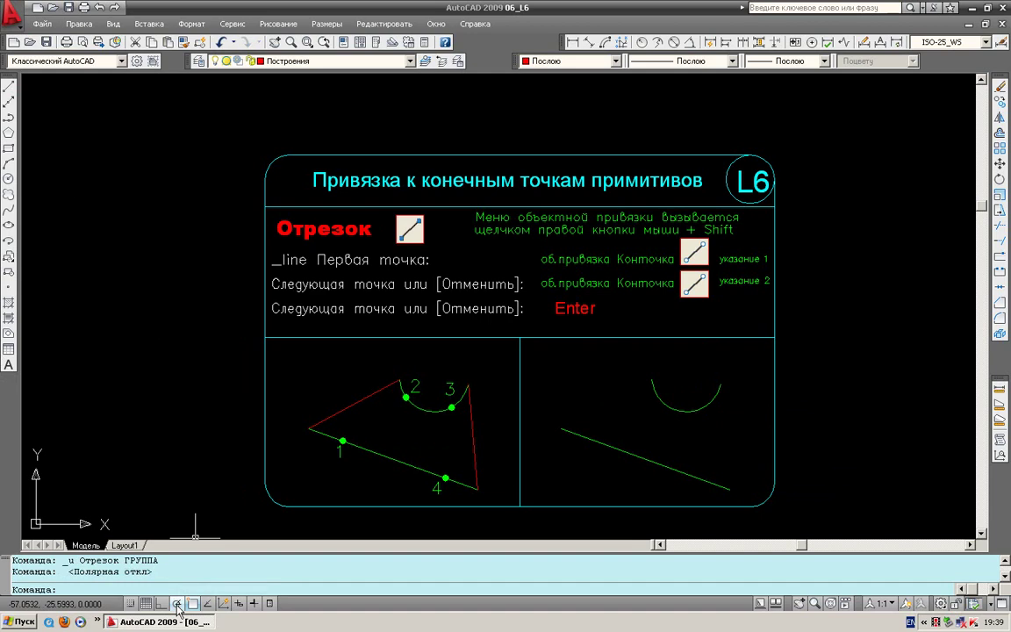
pyautogui.click(9, 86)
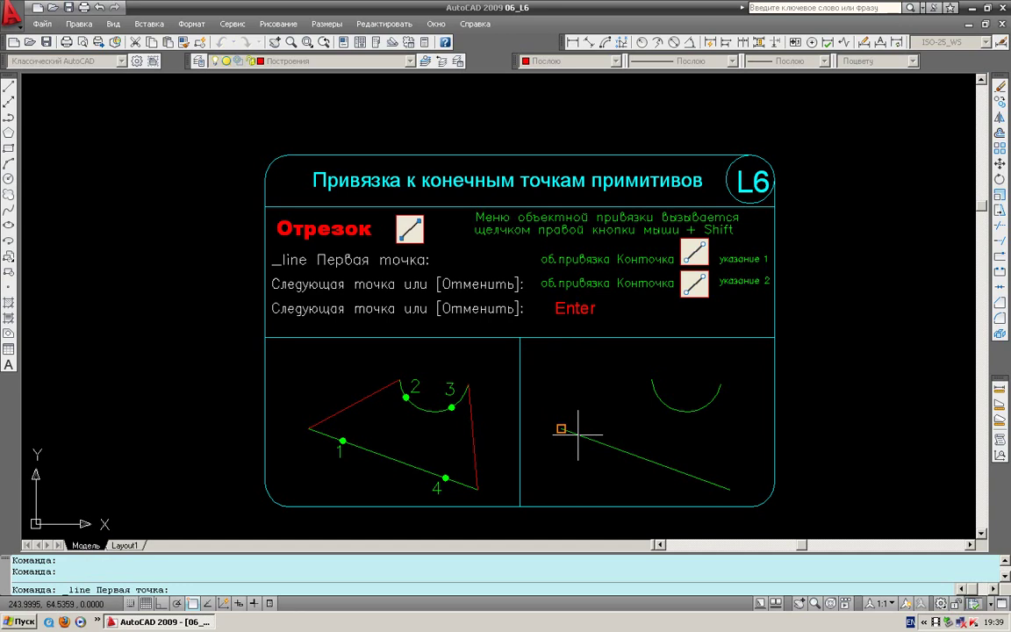
pyautogui.click(580, 434)
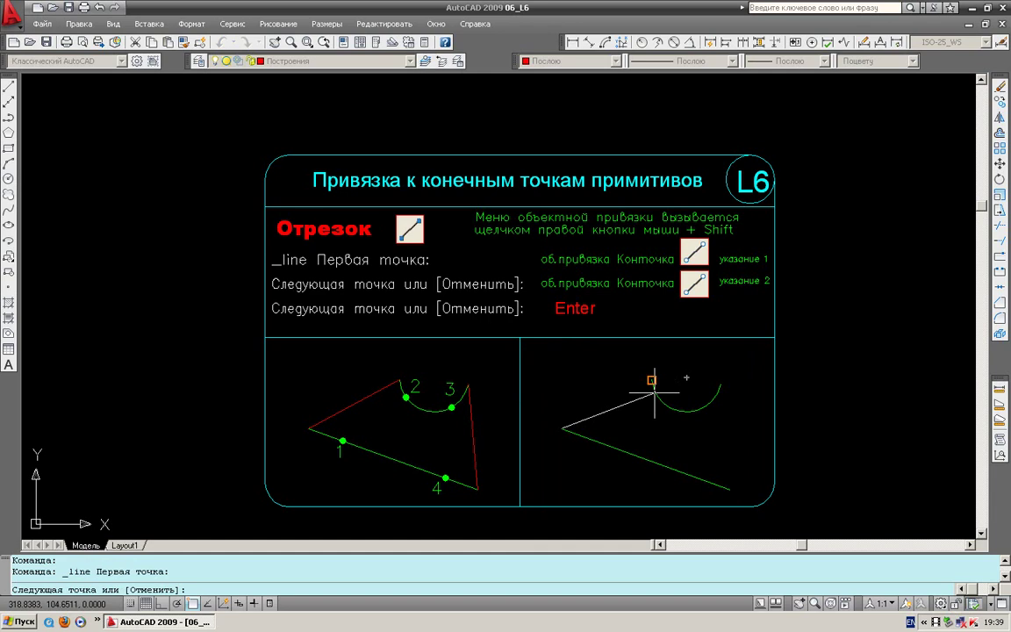
pyautogui.click(654, 393)
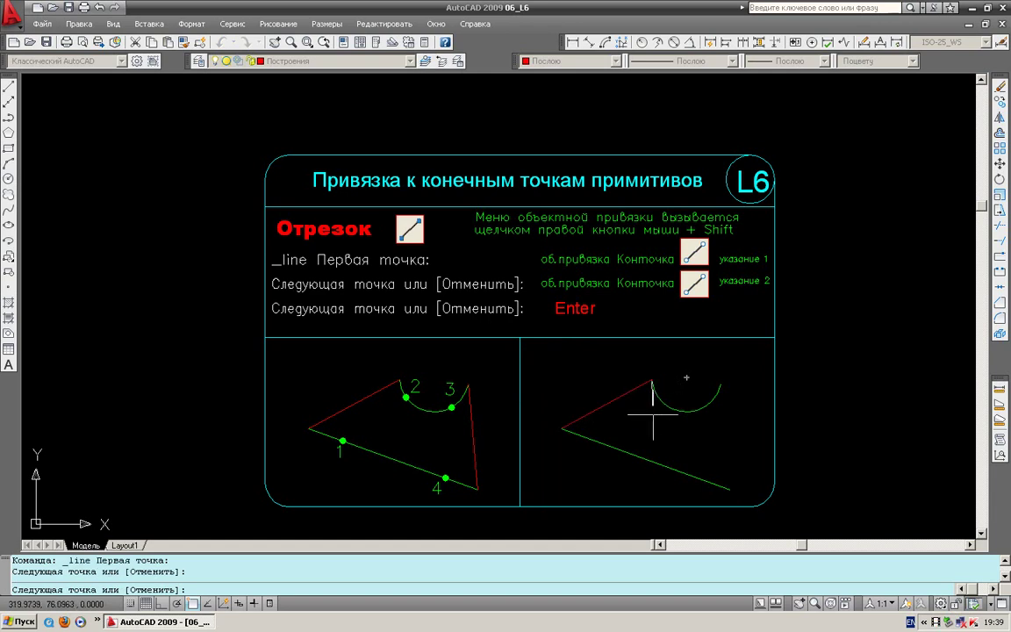
pyautogui.press('Return')
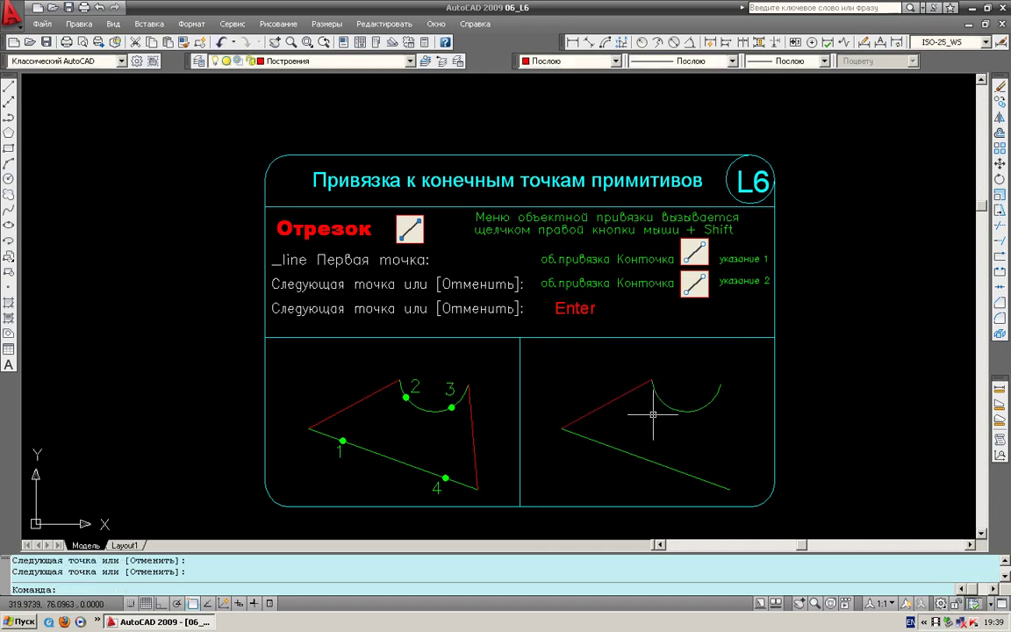
# Draw a line from the arc's right endpoint to the lower corner endpoint, undoing stray segments.
pyautogui.click(8, 85)
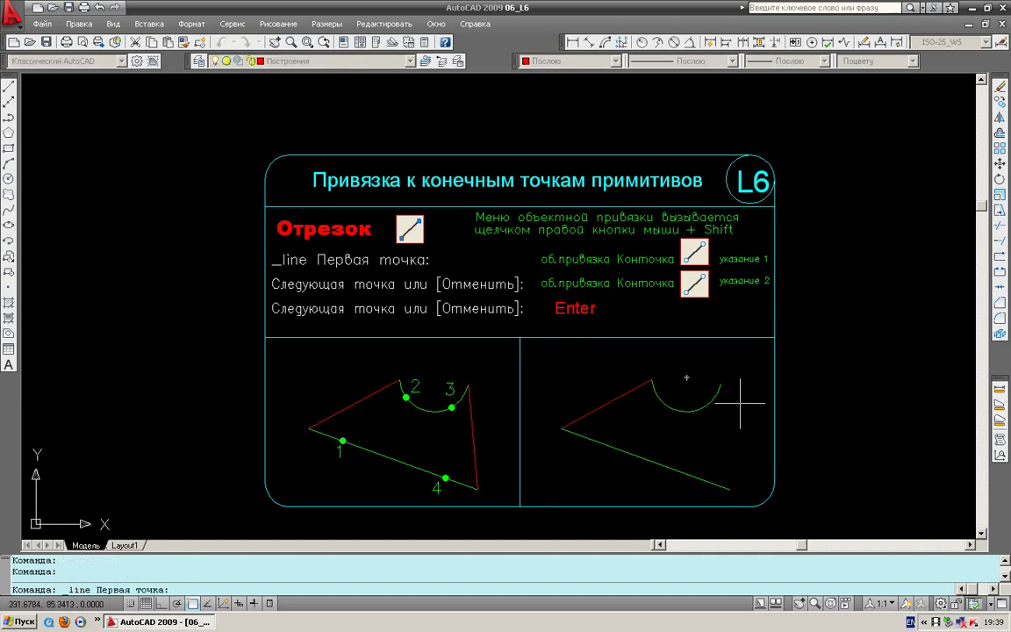
pyautogui.click(720, 384)
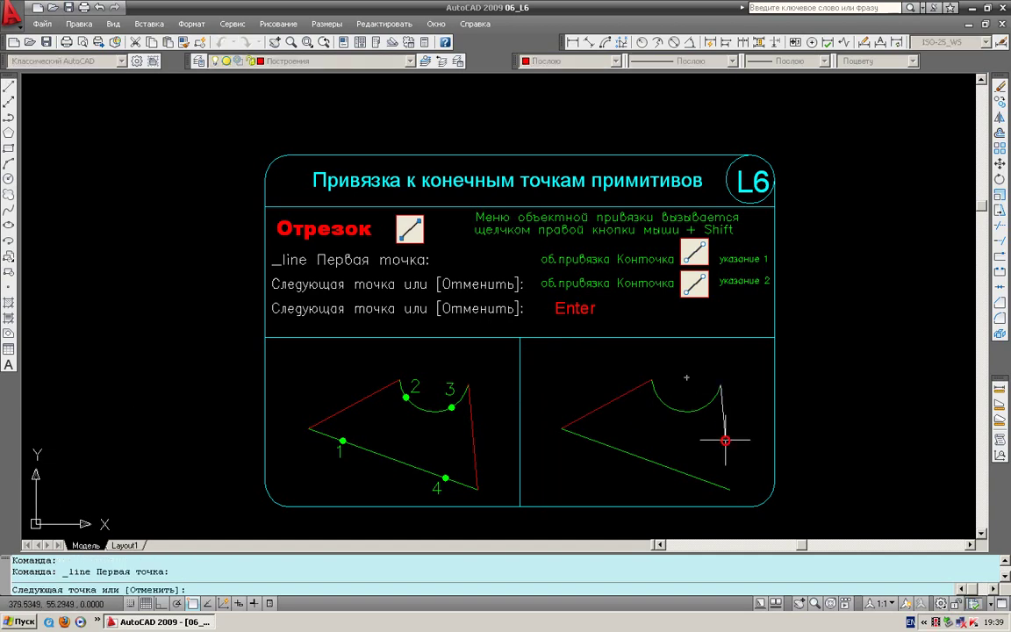
pyautogui.click(729, 503)
pyautogui.click(727, 503)
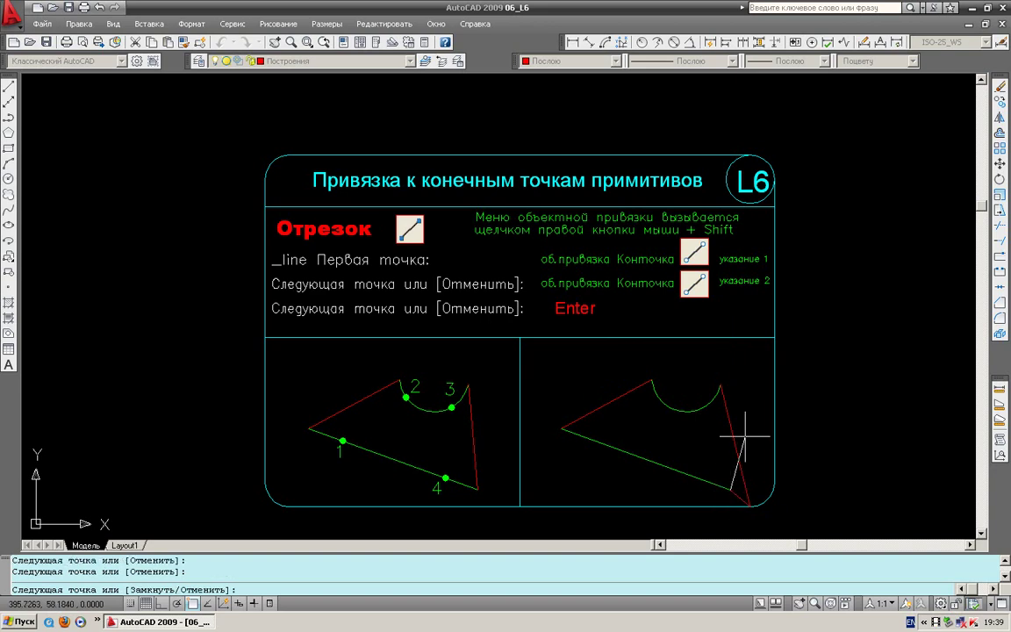
pyautogui.hotkey('ctrl', 'z')
pyautogui.hotkey('ctrl', 'z')
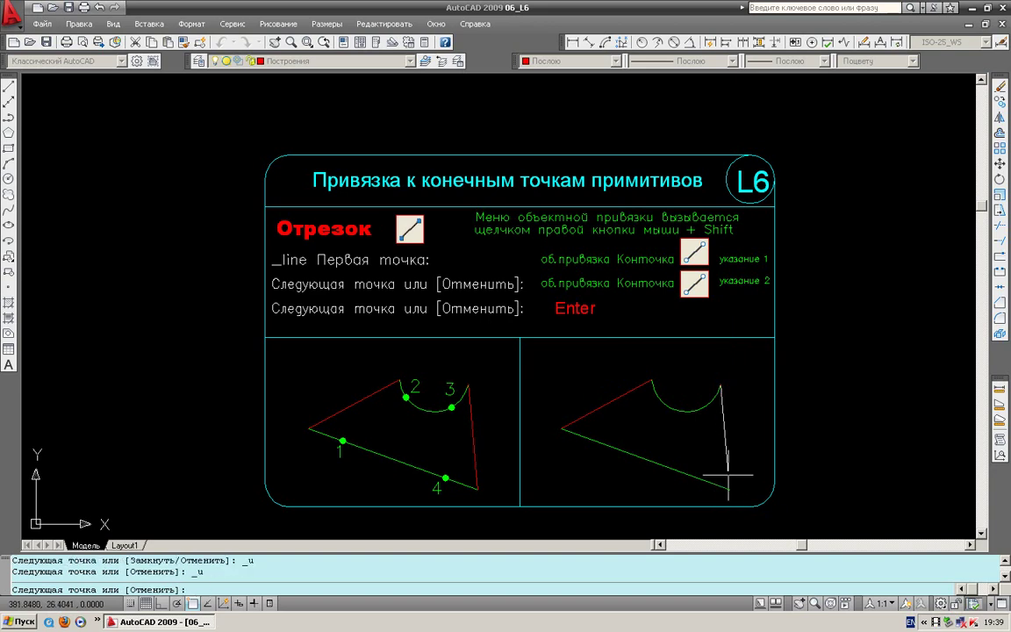
pyautogui.click(731, 489)
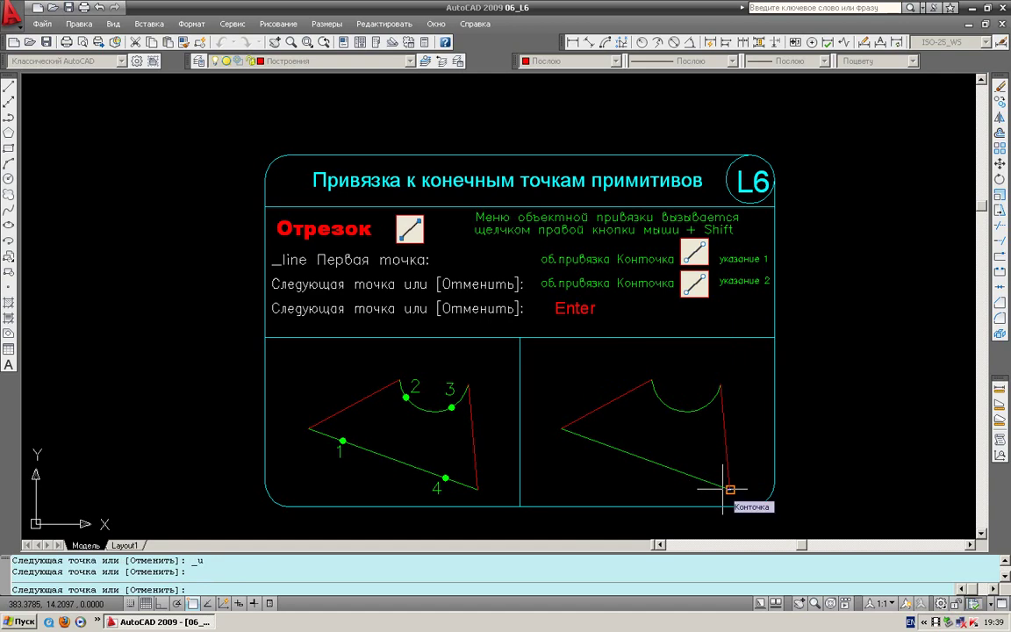
pyautogui.press('Return')
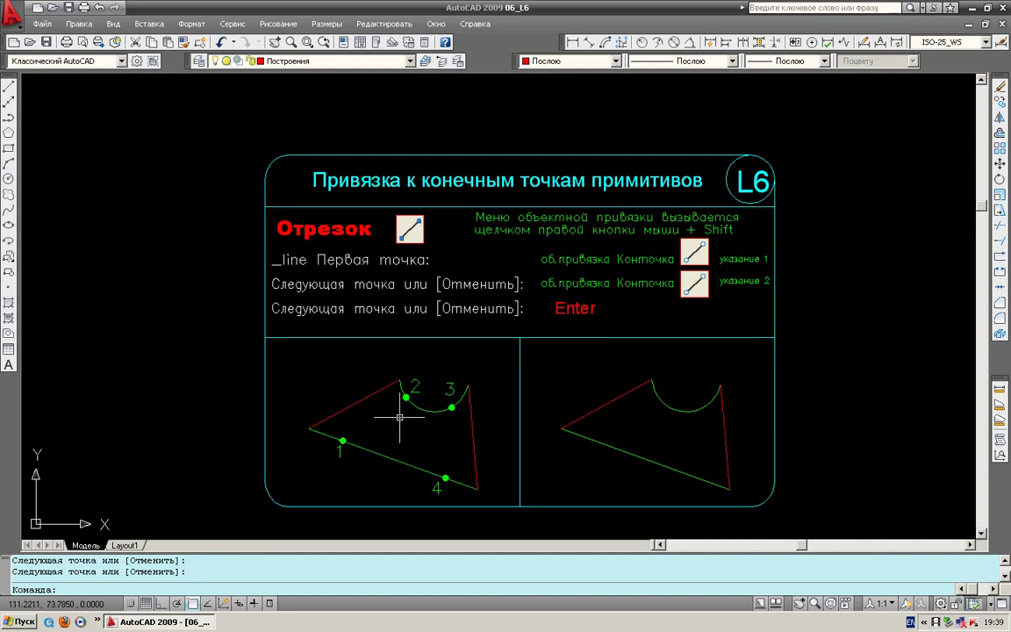
# Open the 07_L7 midpoint-snap drawing.
pyautogui.click(54, 9)
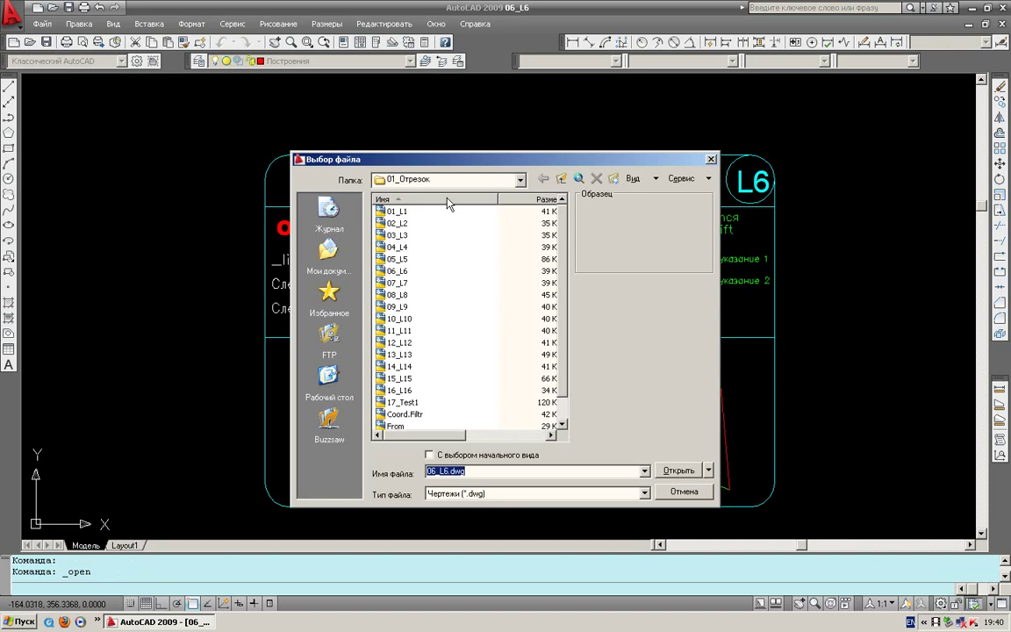
pyautogui.click(402, 284)
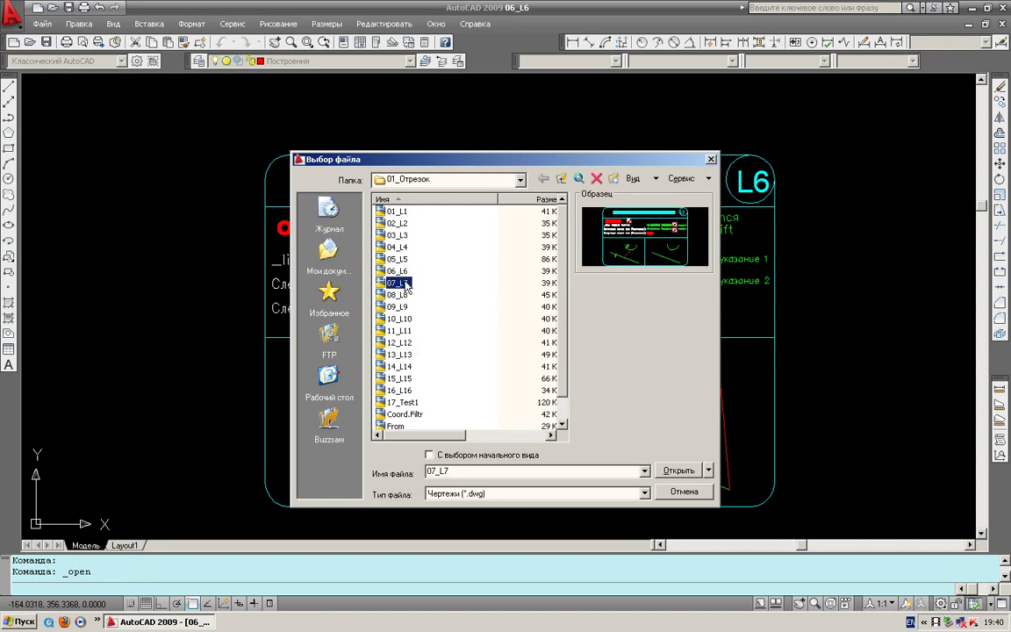
pyautogui.click(679, 472)
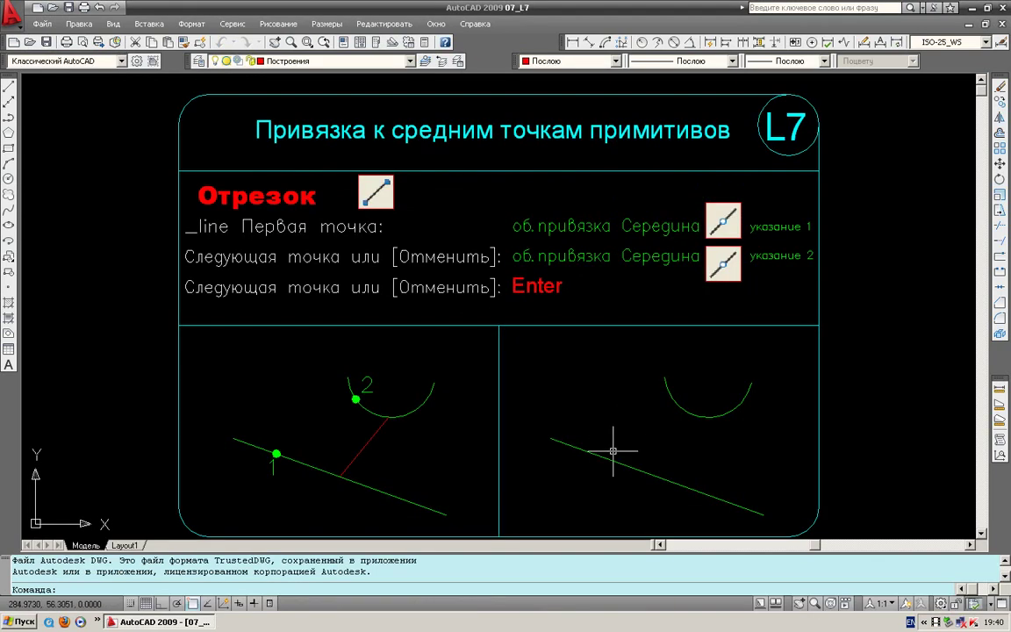
# Draw a line from the arc's midpoint to the slanted line's midpoint.
pyautogui.click(9, 85)
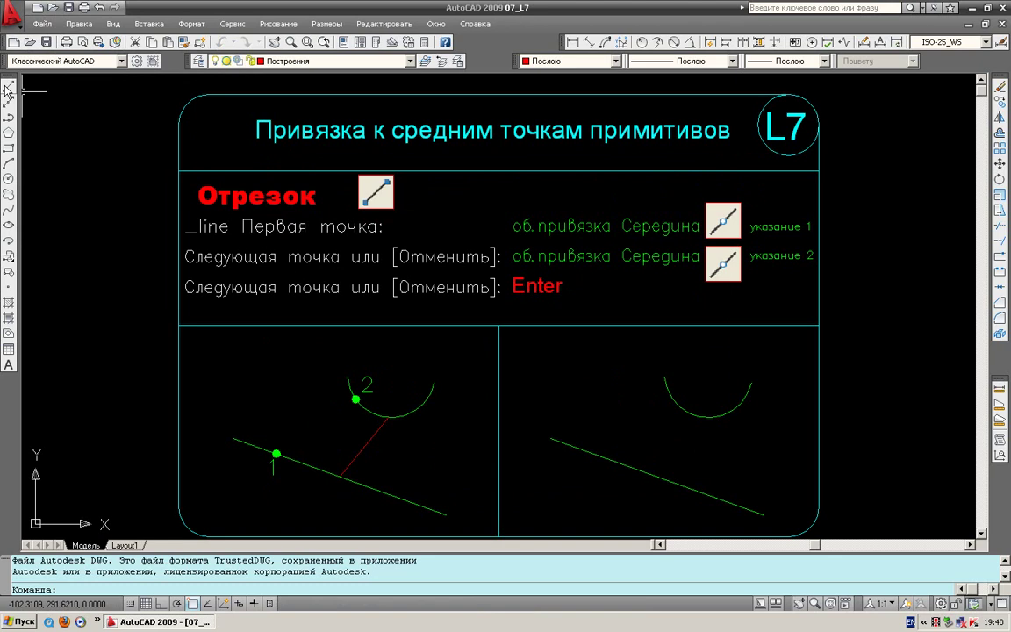
pyautogui.click(704, 418)
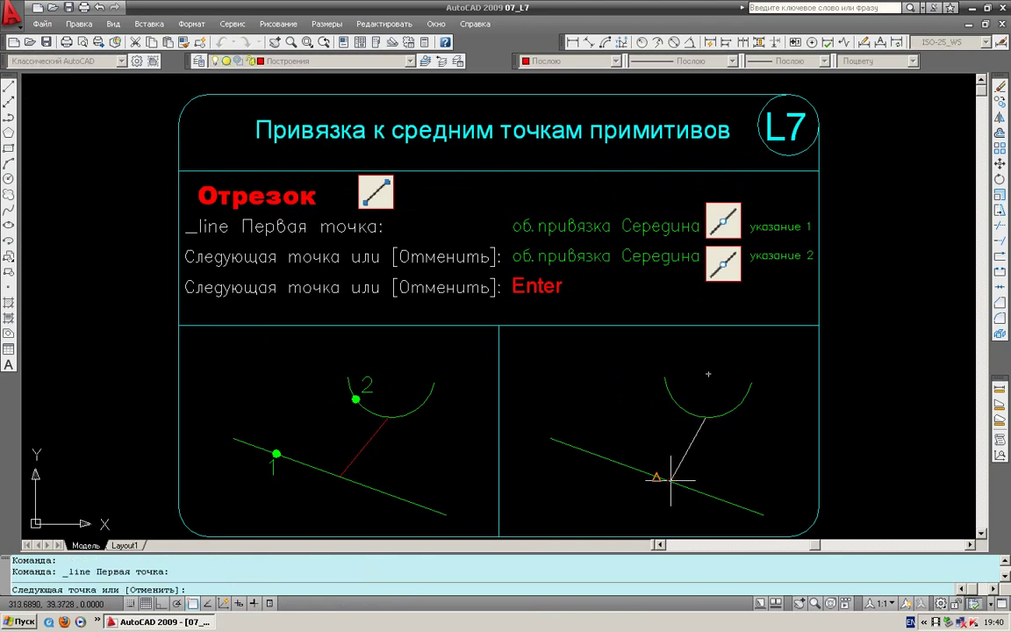
pyautogui.click(671, 479)
pyautogui.press('Return')
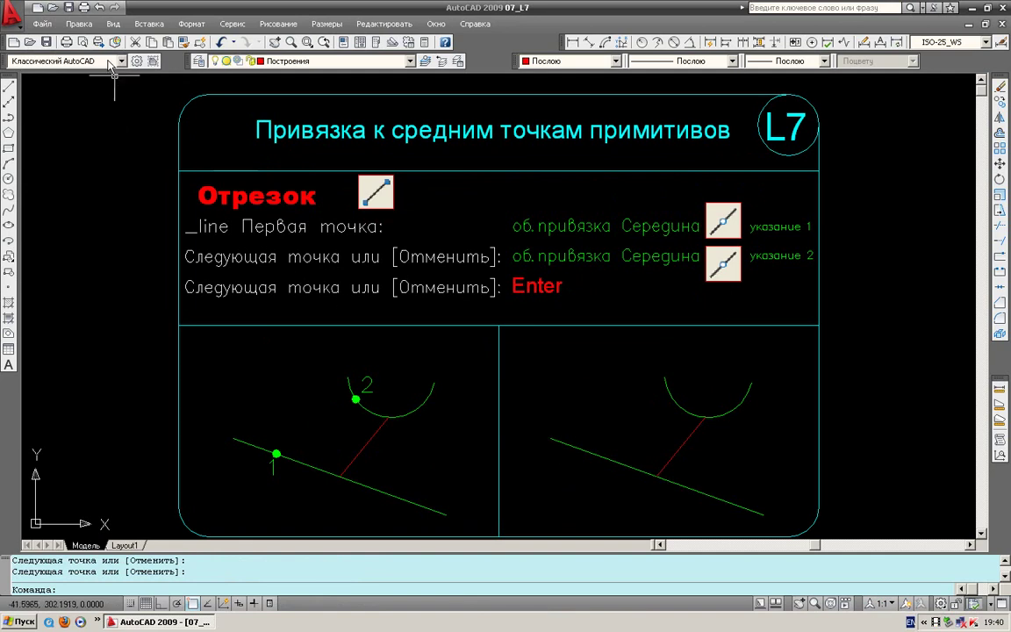
# Open the 08_L8 center-snap drawing.
pyautogui.click(70, 7)
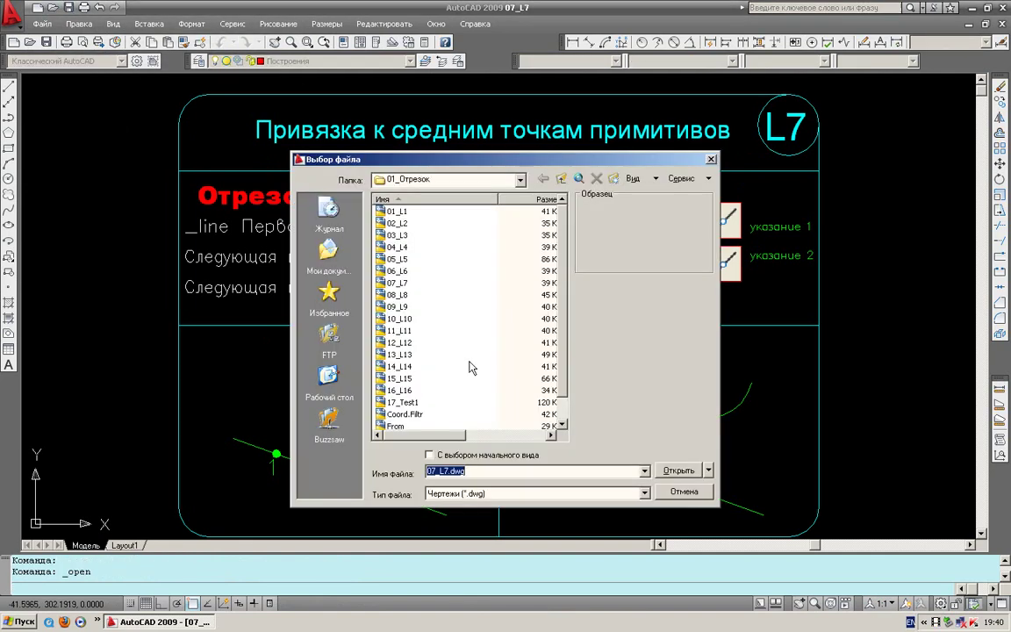
pyautogui.click(401, 296)
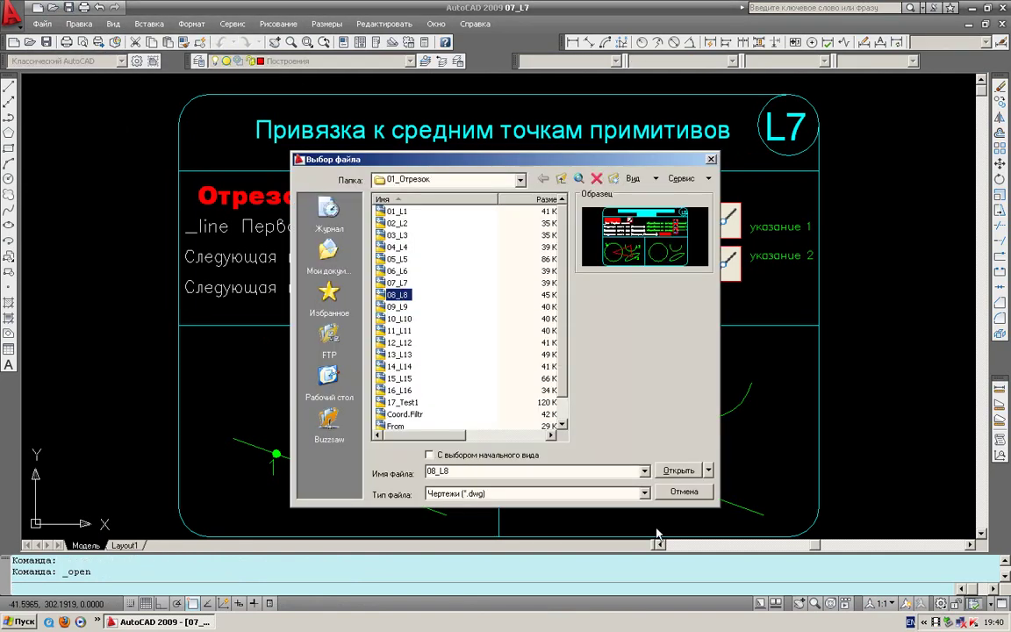
pyautogui.click(680, 471)
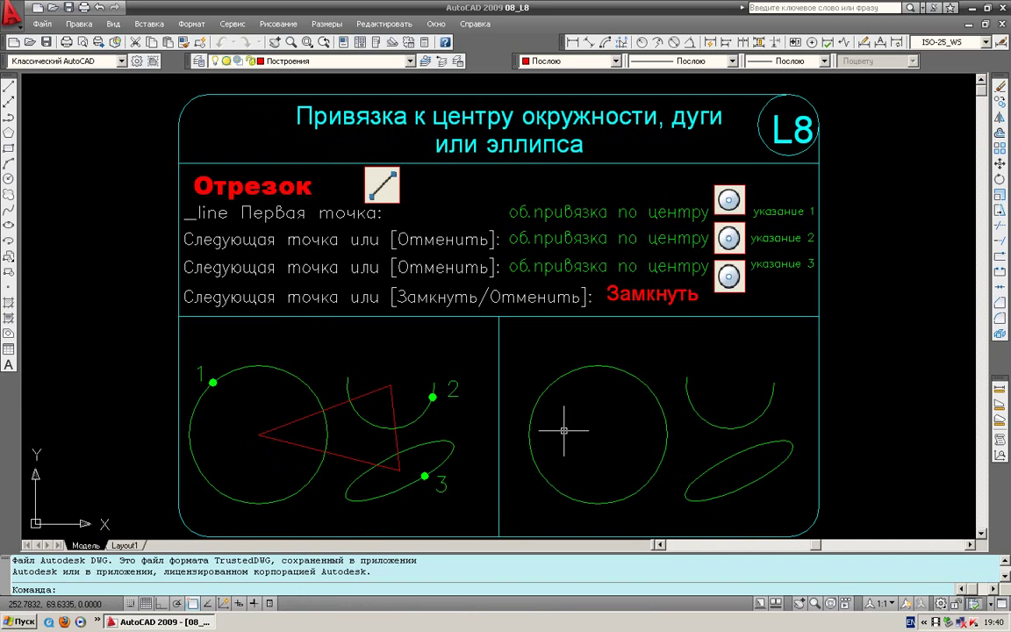
# Draw a line from the arc's centre to the circle's centre.
pyautogui.click(8, 87)
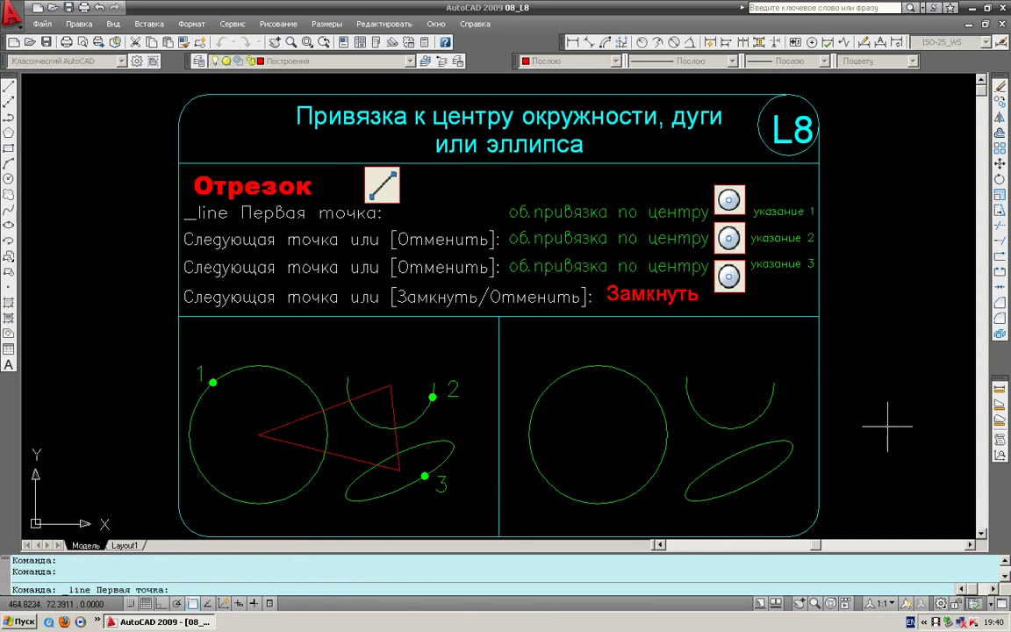
pyautogui.click(730, 384)
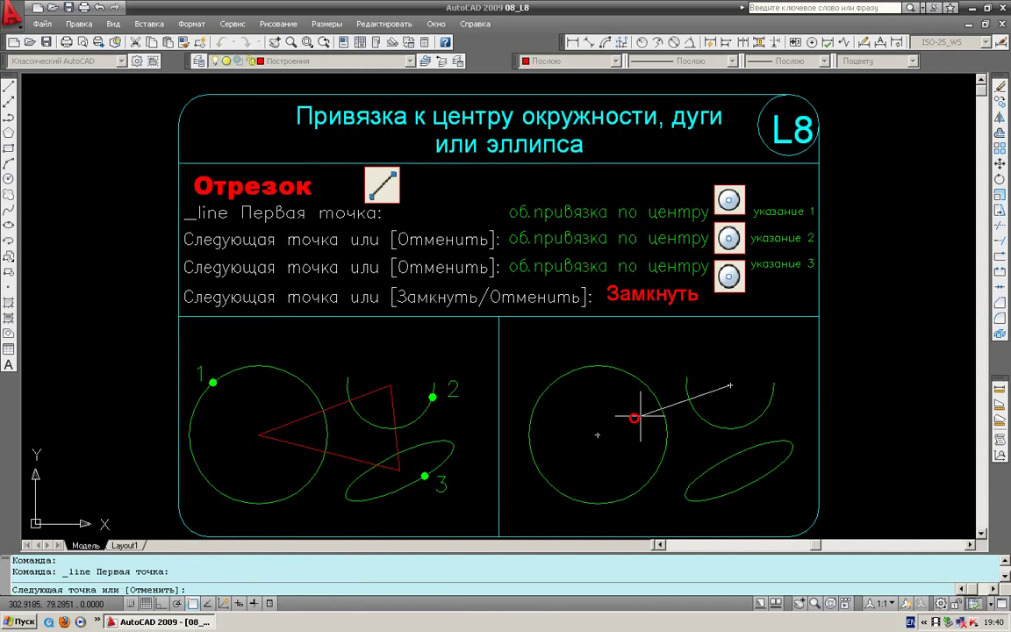
pyautogui.click(598, 435)
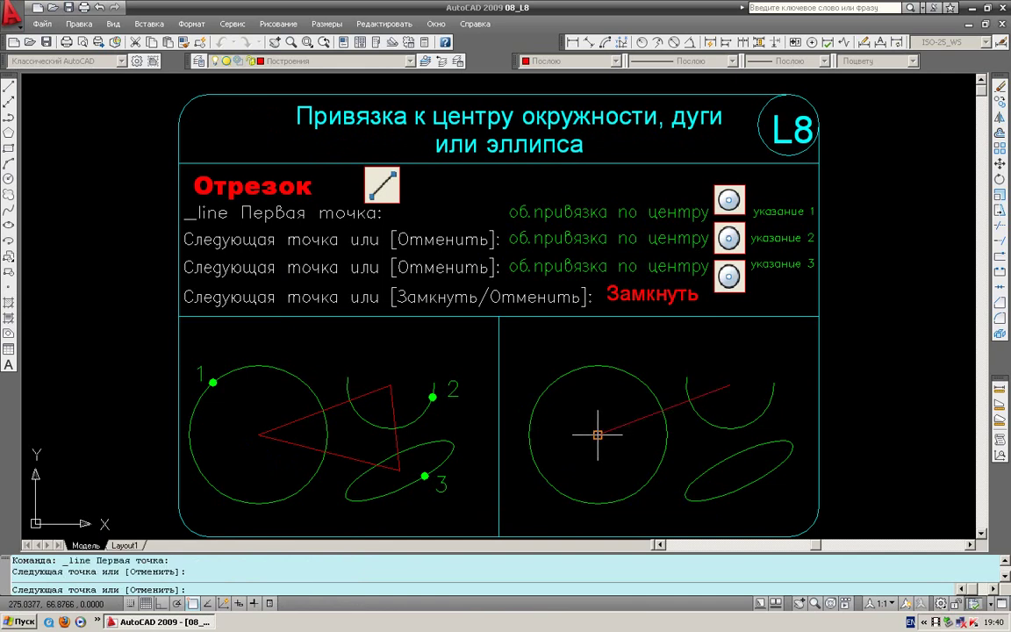
pyautogui.press('Return')
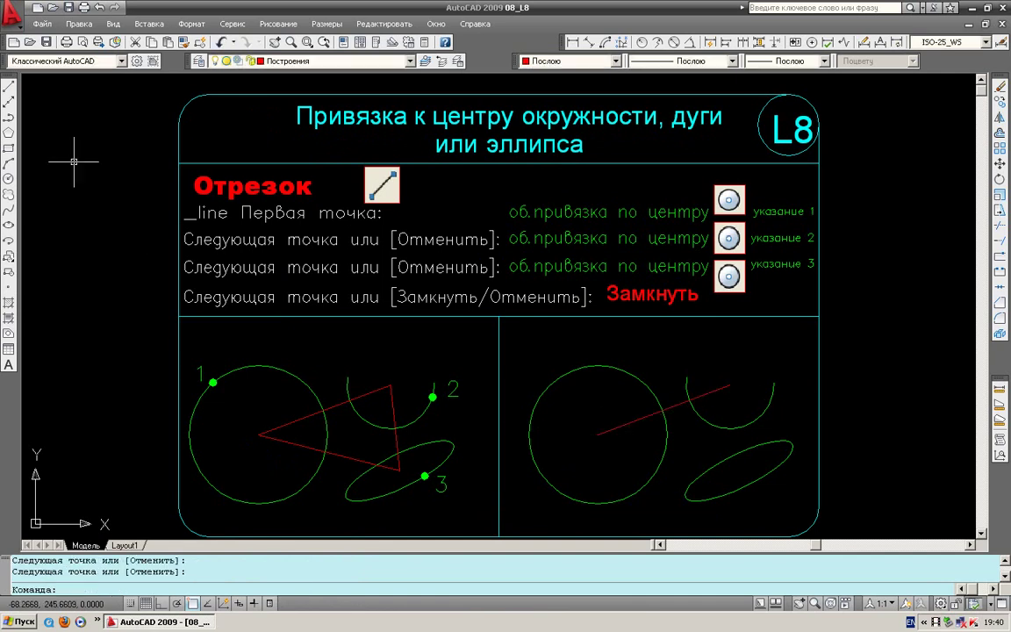
# Draw lines from the circle's centre to the ellipse centre and on to the arc's centre.
pyautogui.click(7, 84)
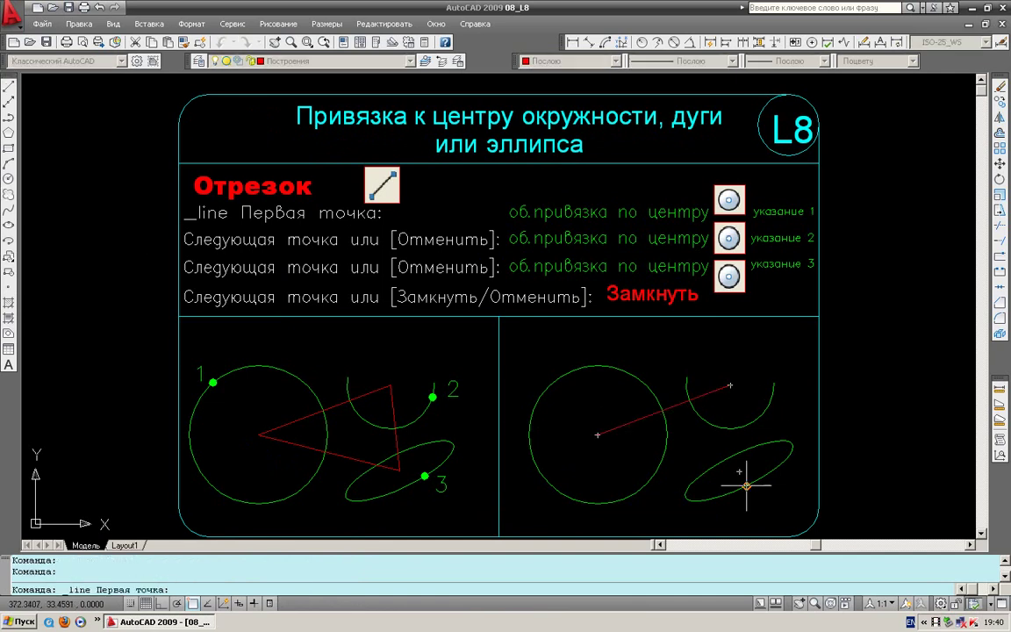
pyautogui.click(598, 435)
pyautogui.click(739, 474)
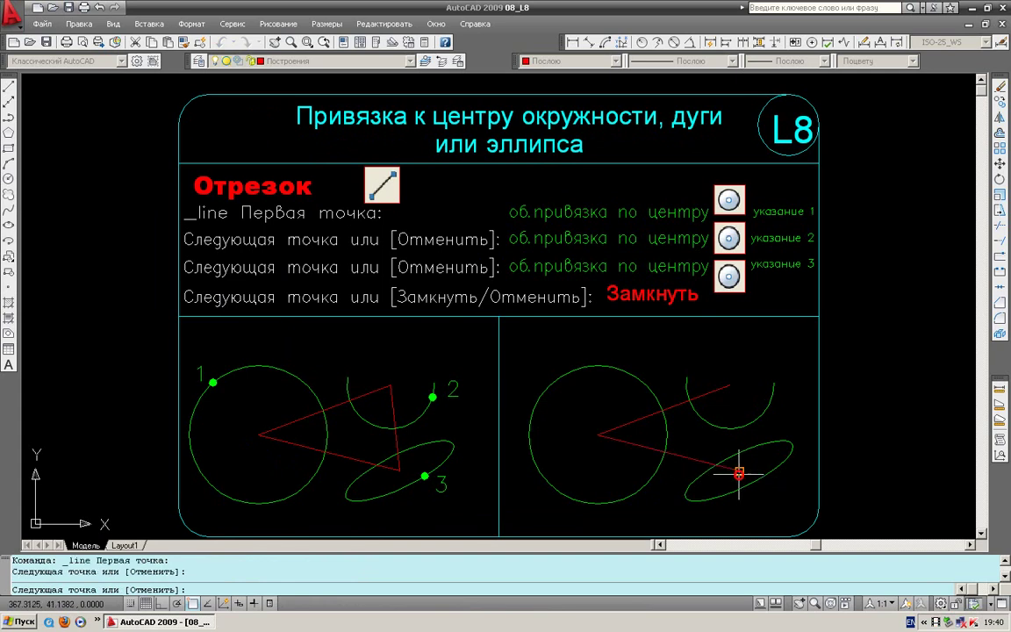
pyautogui.click(739, 474)
pyautogui.click(735, 372)
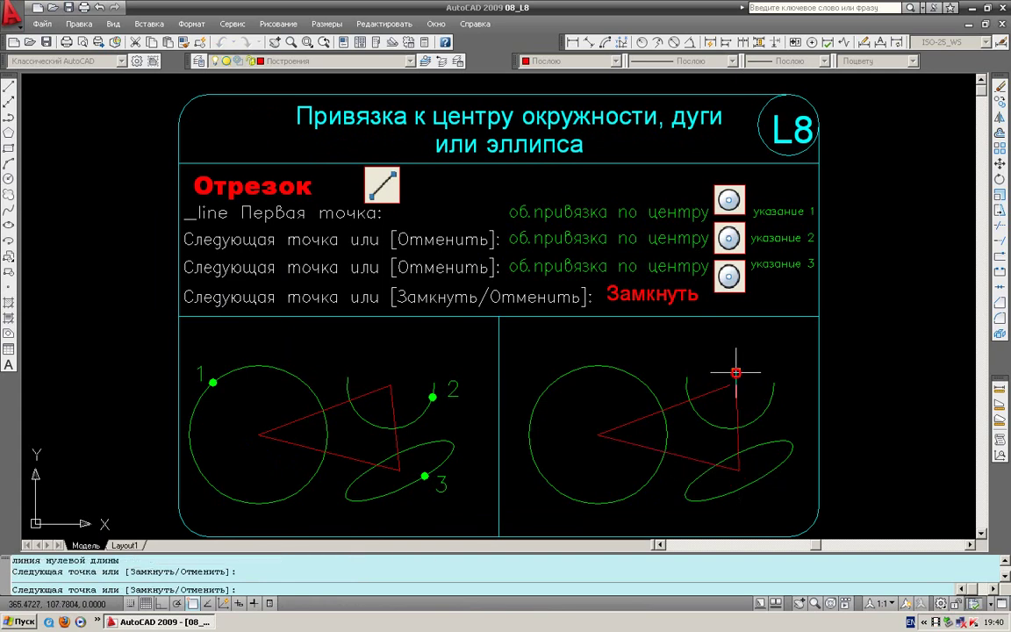
pyautogui.hotkey('ctrl', 'z')
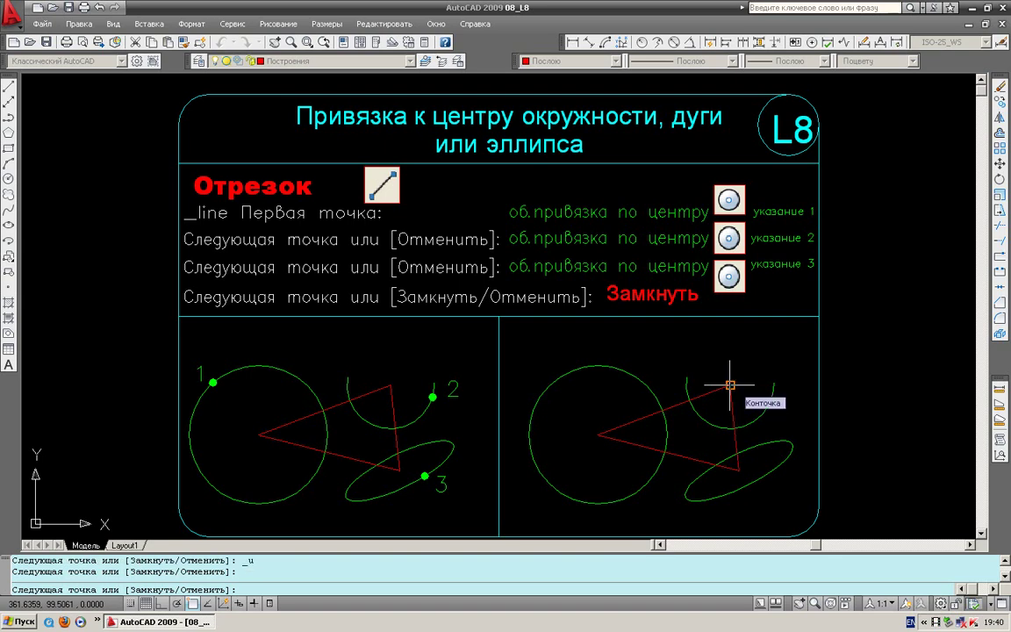
pyautogui.click(730, 385)
pyautogui.press('Return')
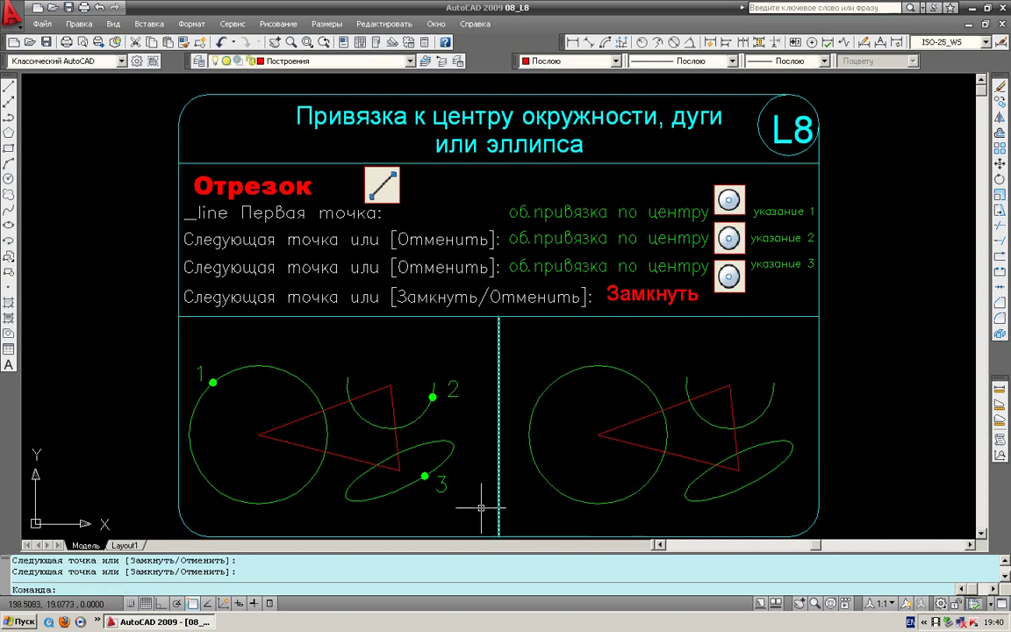
# Open the 09_L9 drawing, then start and cancel a line without drawing anything.
pyautogui.click(54, 8)
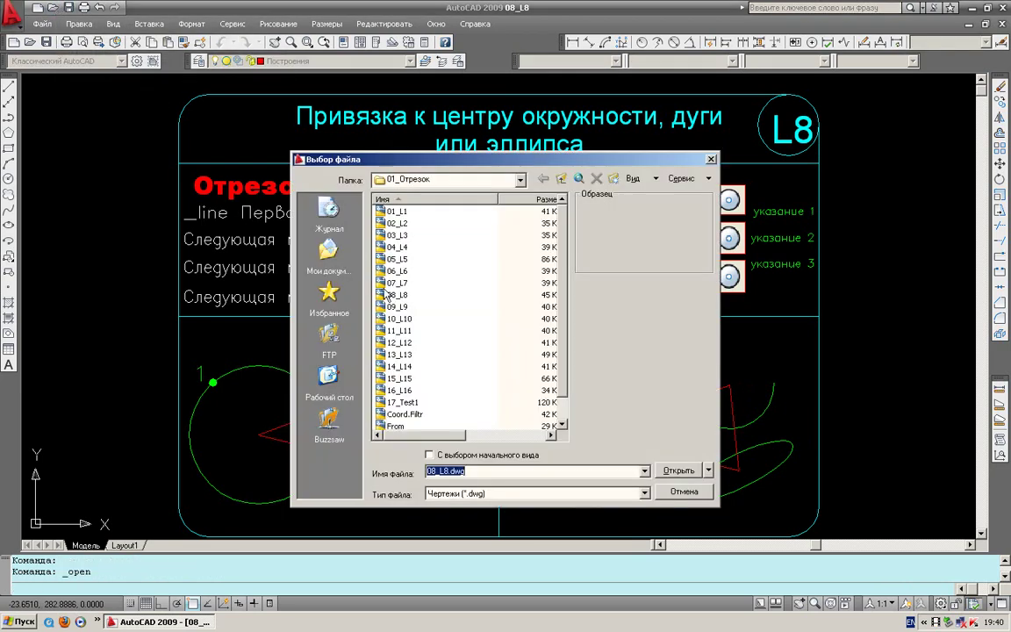
pyautogui.click(398, 307)
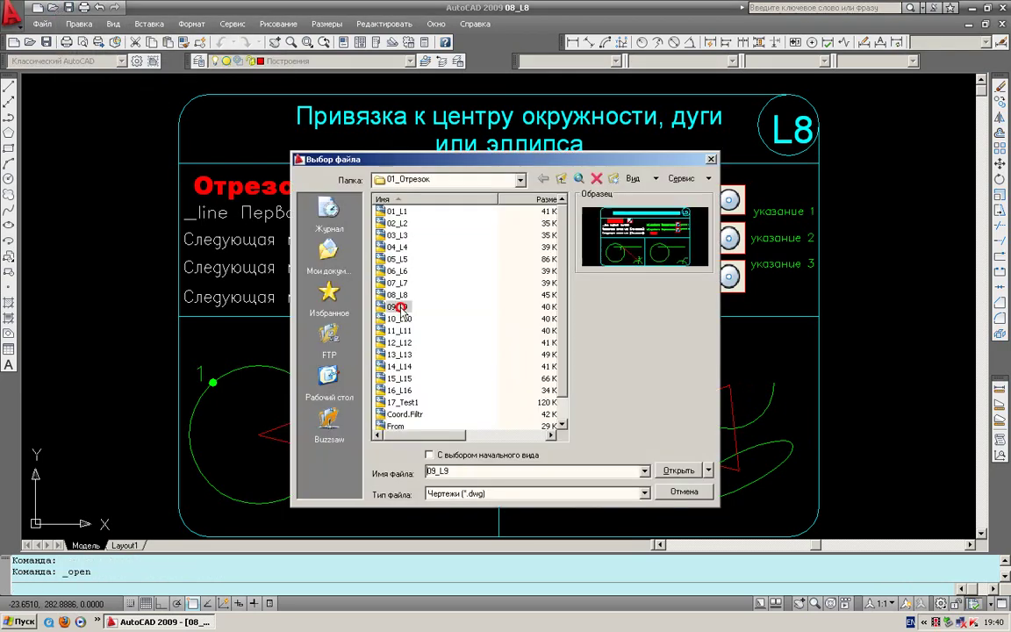
pyautogui.click(681, 476)
pyautogui.scroll(-5, 583, 405)
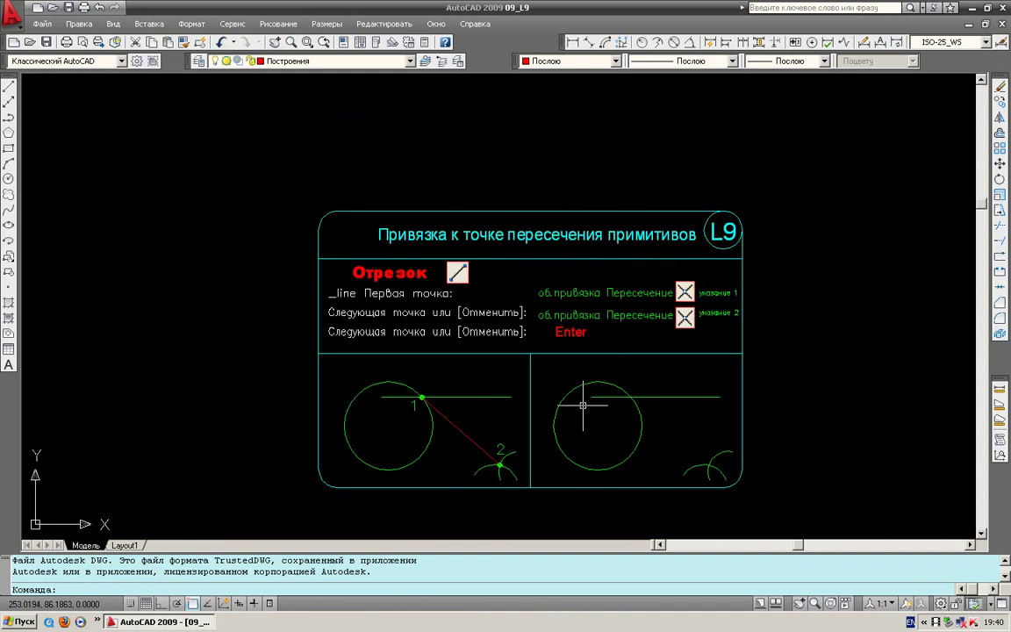
pyautogui.scroll(2, 583, 406)
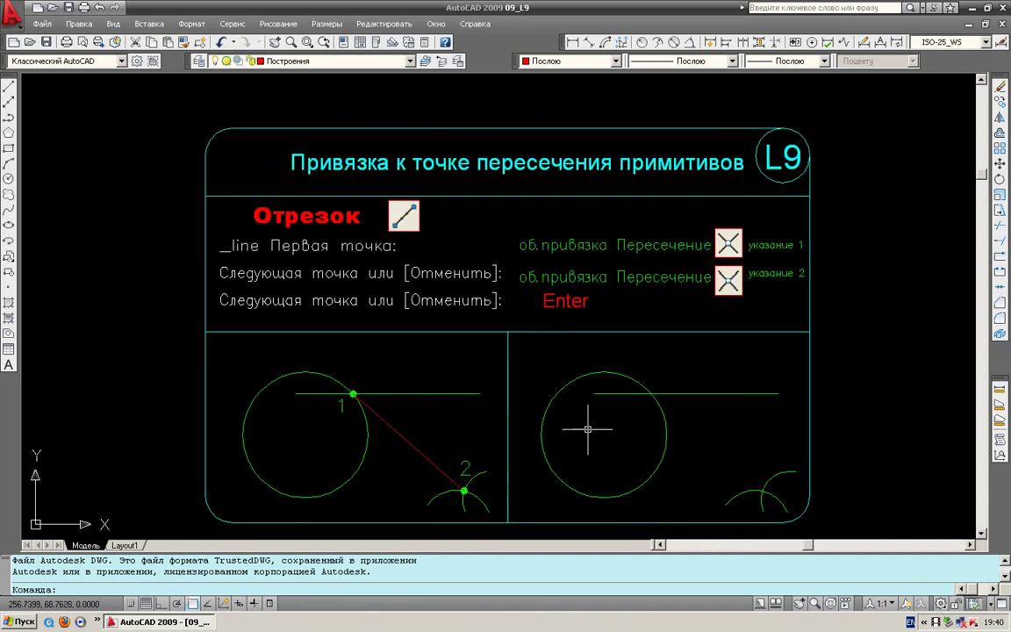
pyautogui.click(8, 88)
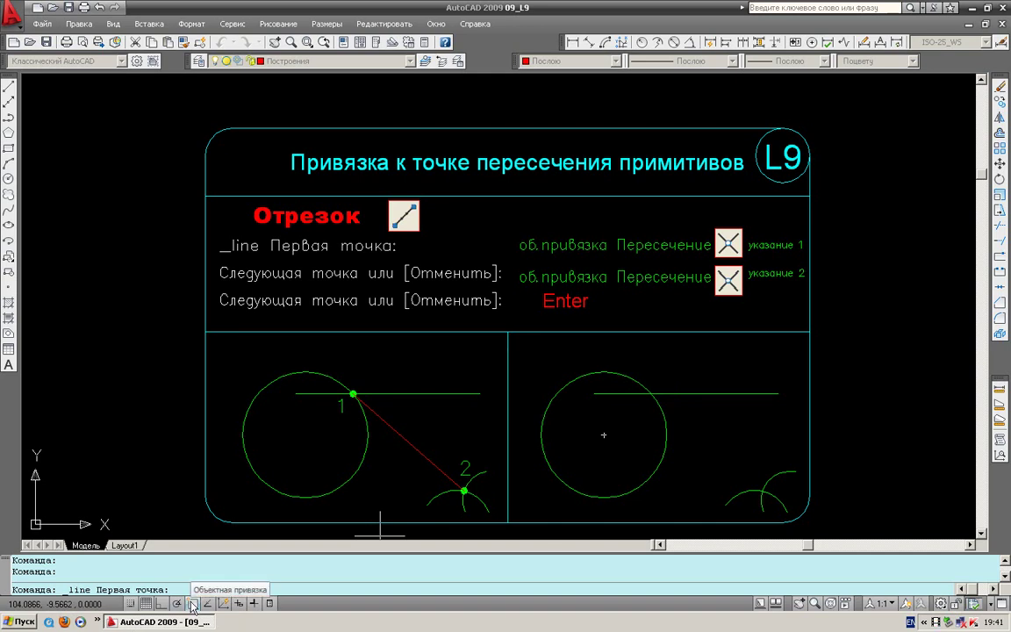
pyautogui.press('Escape')
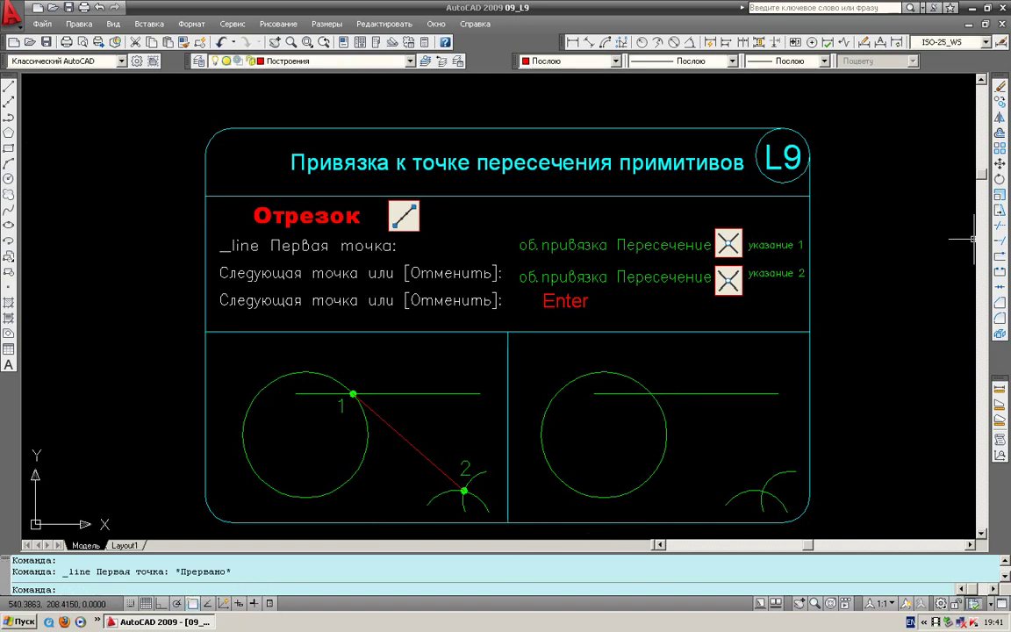
# Show the ПСК-2 and Объектная привязка (Object Snap) toolbars from the toolbar context menu.
pyautogui.rightClick(998, 228)
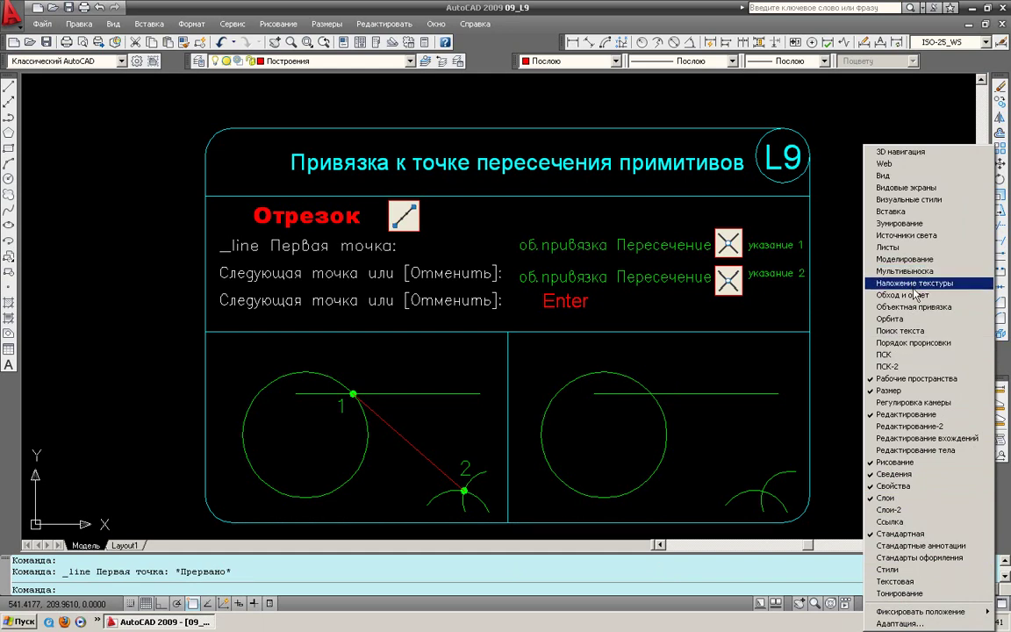
pyautogui.click(921, 367)
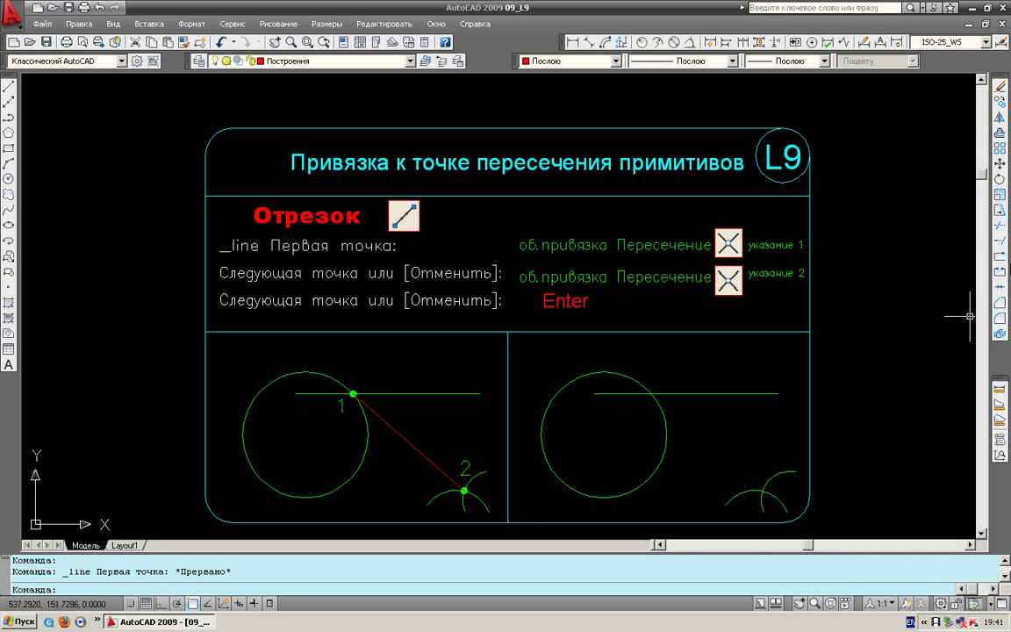
pyautogui.rightClick(999, 253)
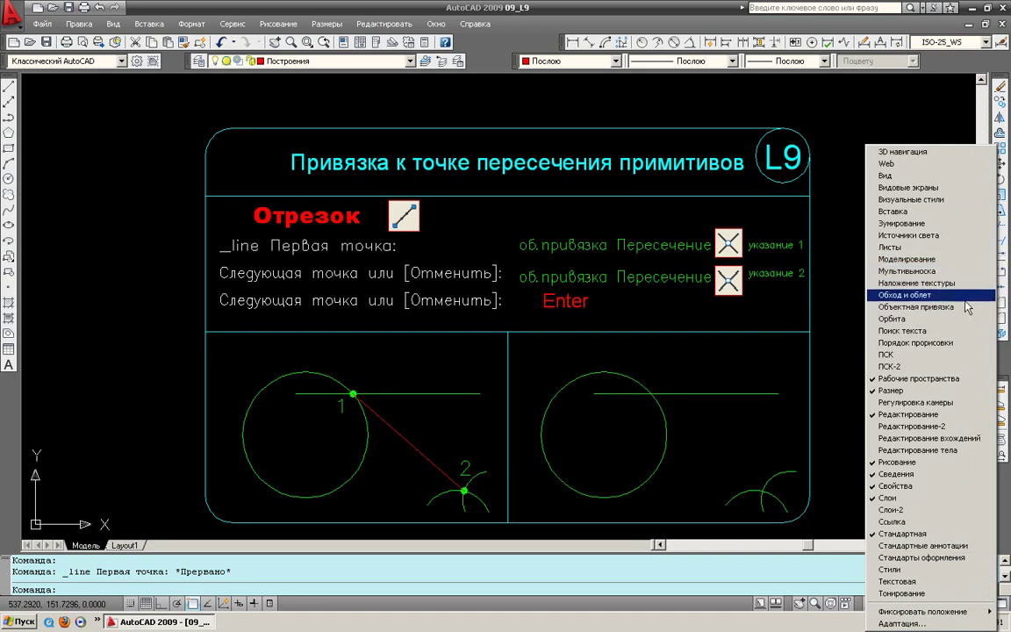
pyautogui.click(946, 309)
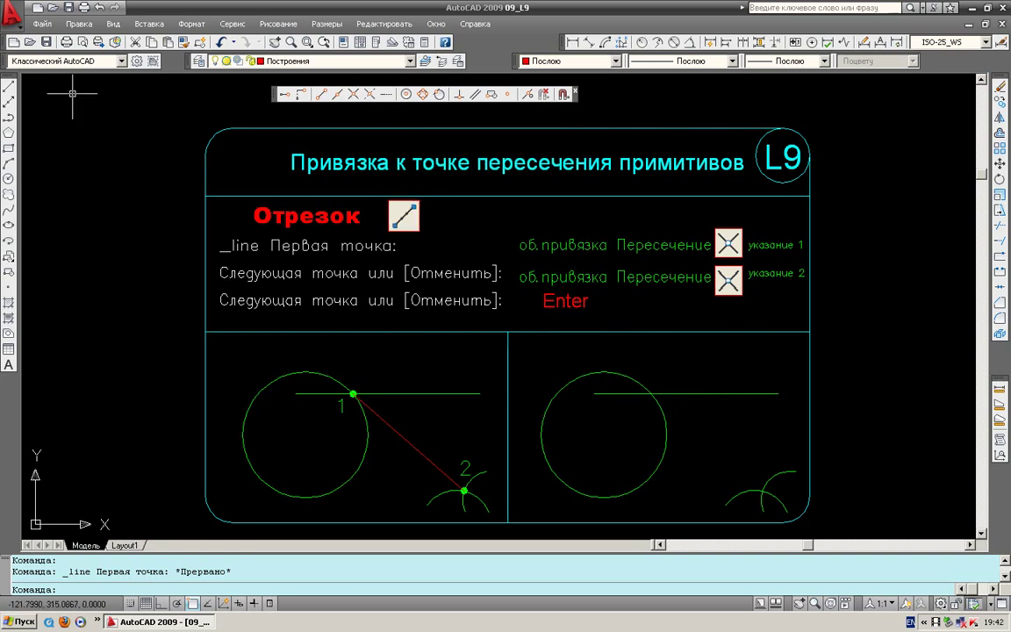
pyautogui.click(9, 91)
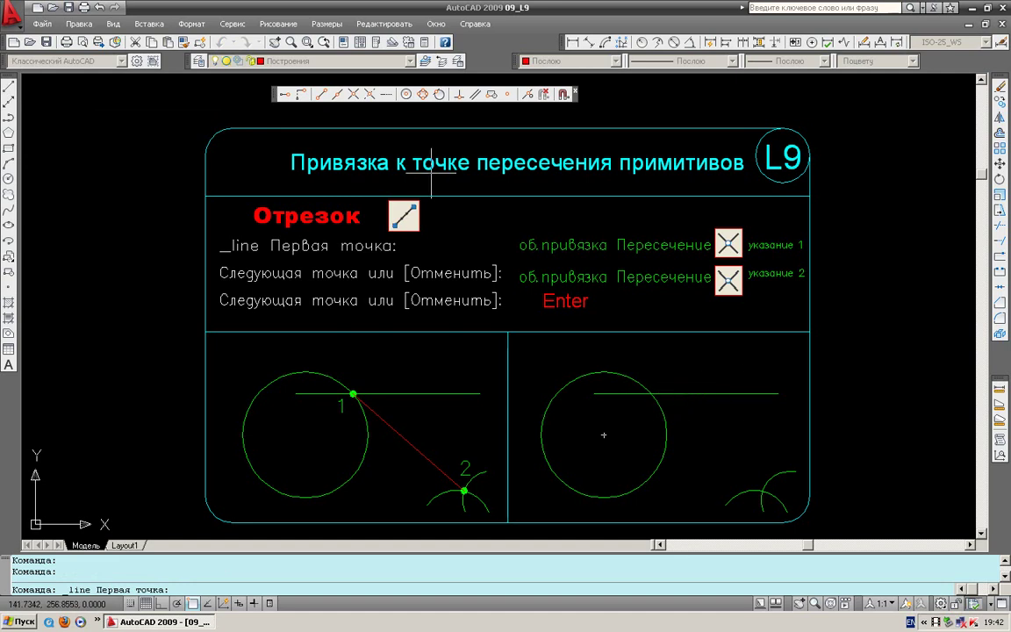
pyautogui.click(353, 95)
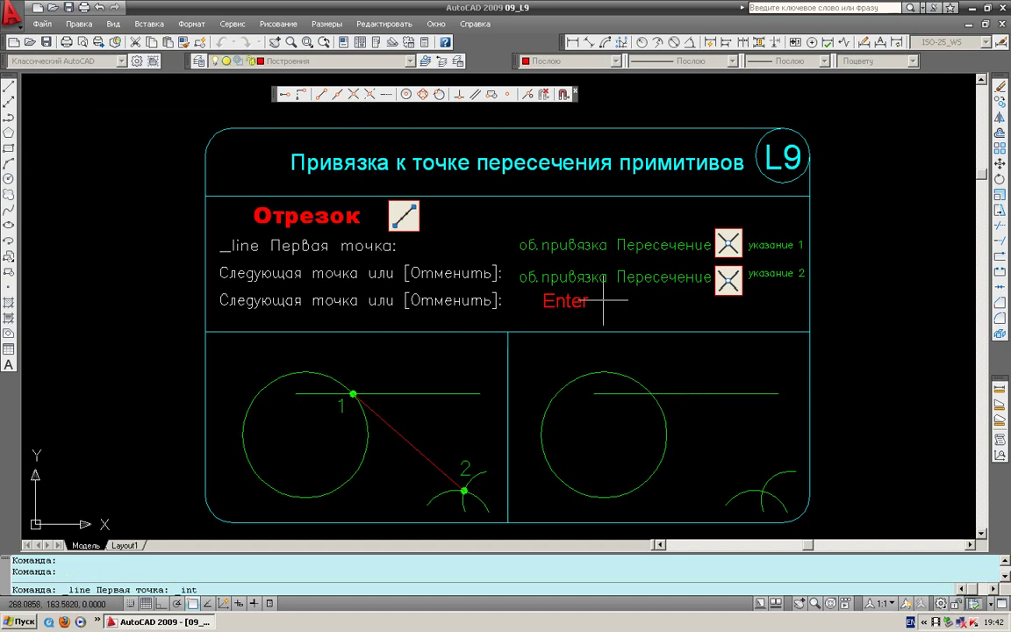
pyautogui.click(650, 394)
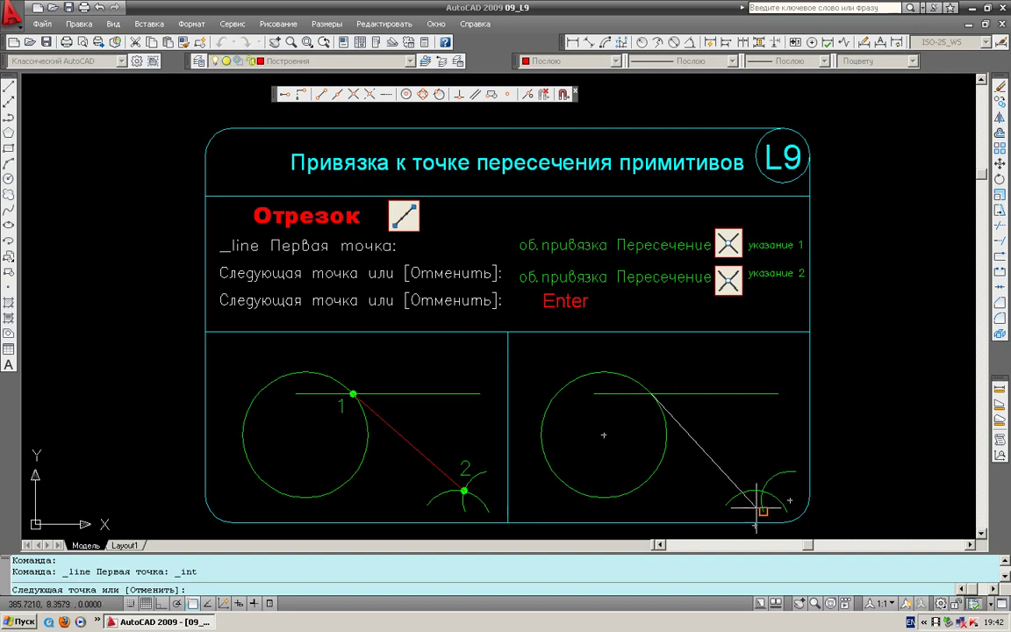
pyautogui.scroll(5, 760, 501)
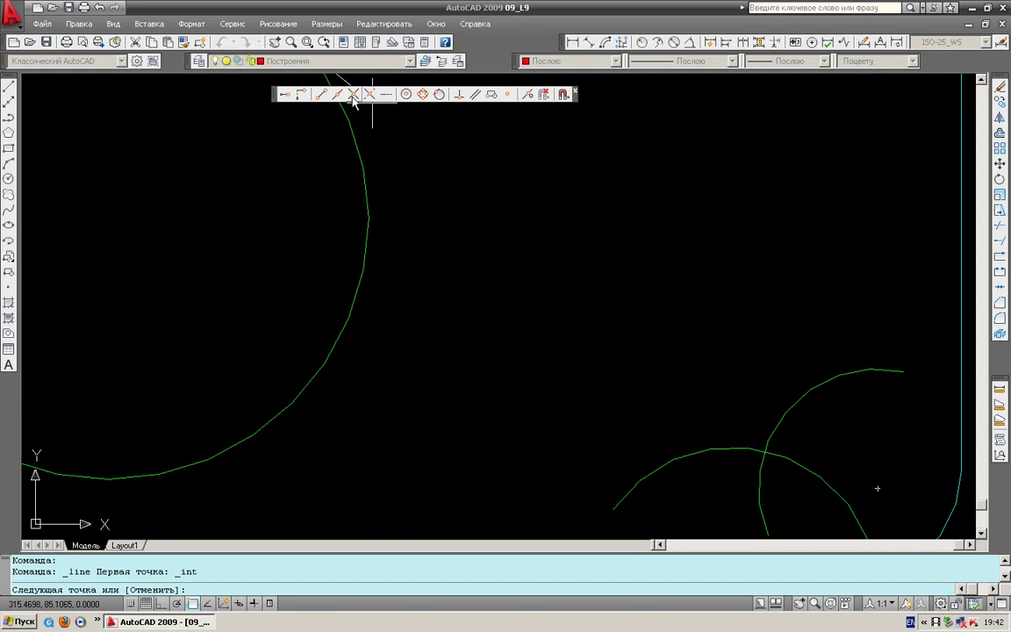
pyautogui.click(354, 93)
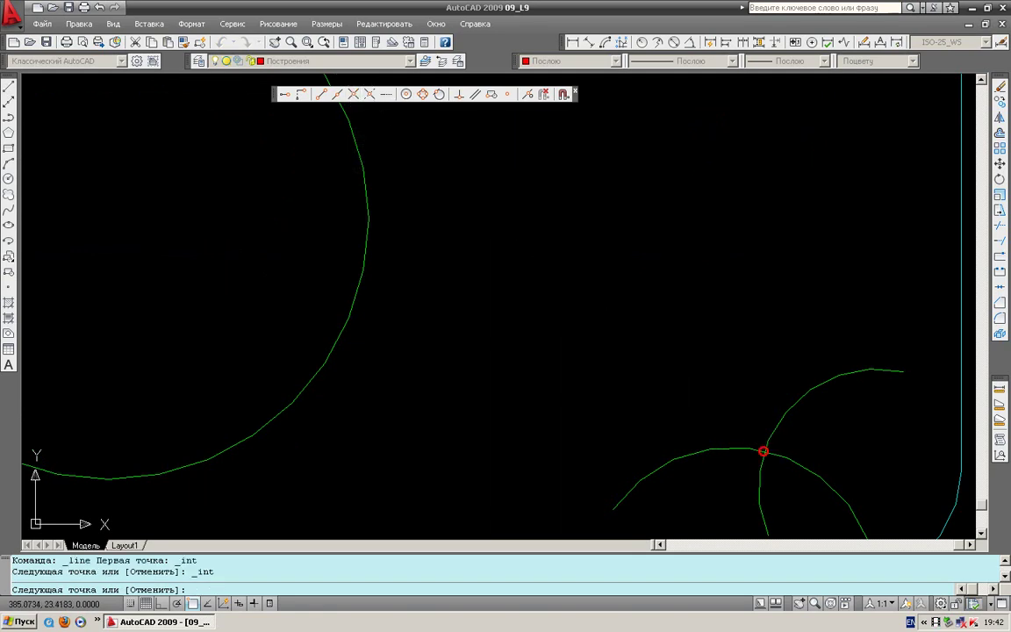
pyautogui.click(763, 451)
pyautogui.press('Return')
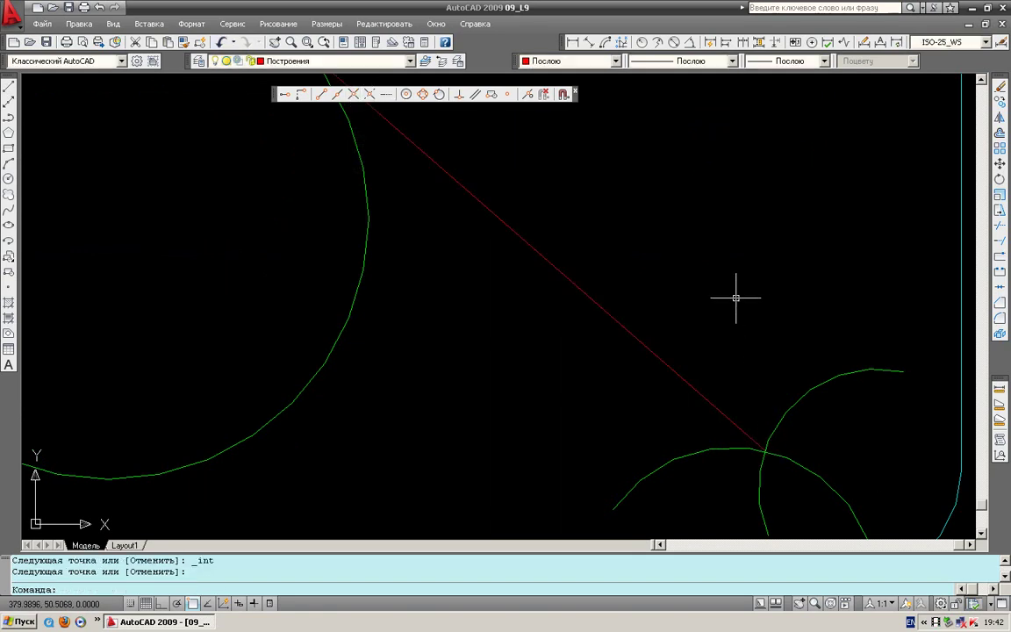
pyautogui.press('Escape')
pyautogui.scroll(-3, 671, 309)
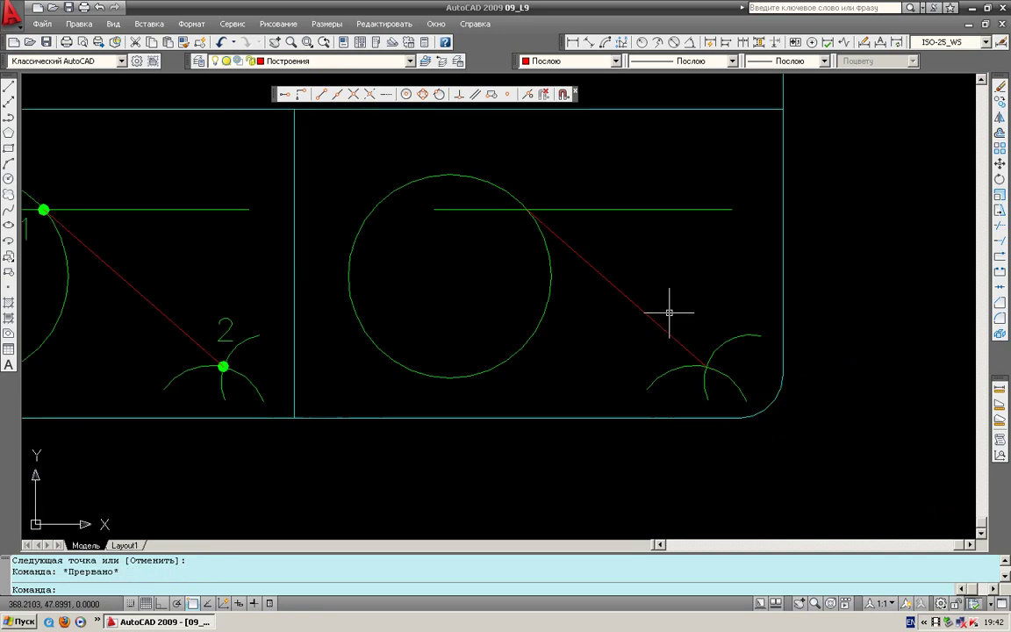
pyautogui.moveTo(670, 309); pyautogui.dragTo(670, 321, button='middle')
pyautogui.hotkey('ctrl', 'z')
pyautogui.hotkey('ctrl', 'z')
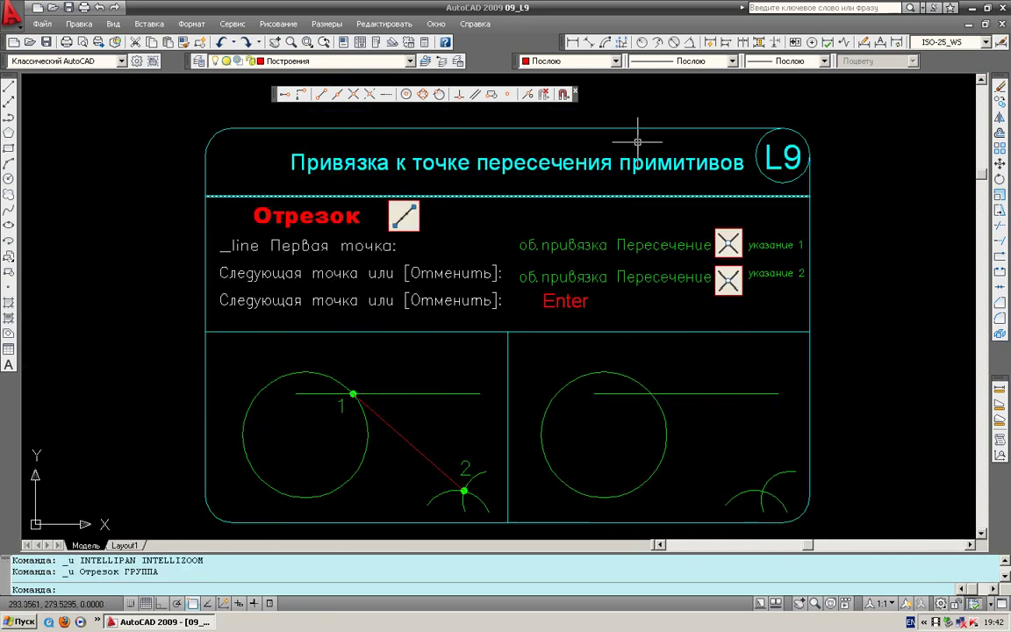
# Reopen the Object Snap toolbar, start a new line and switch running OSNAP off.
pyautogui.click(575, 91)
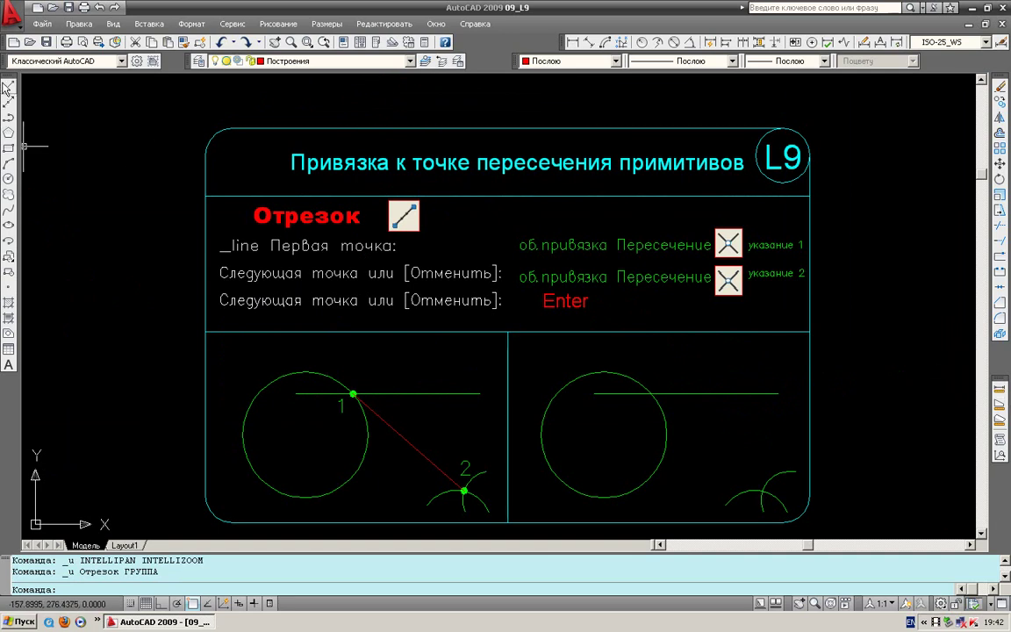
pyautogui.click(8, 88)
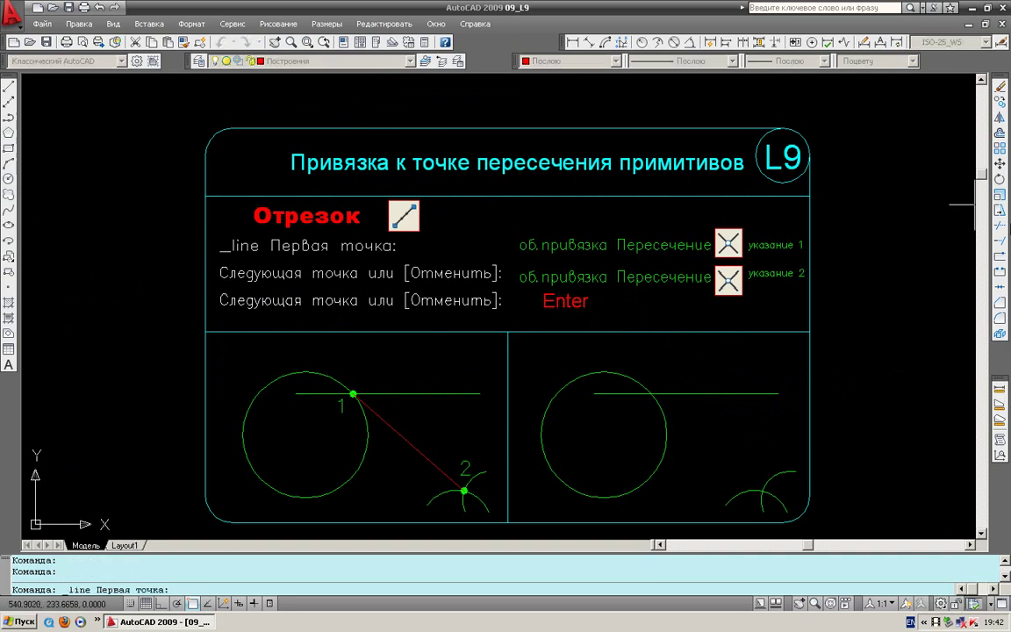
pyautogui.rightClick(999, 147)
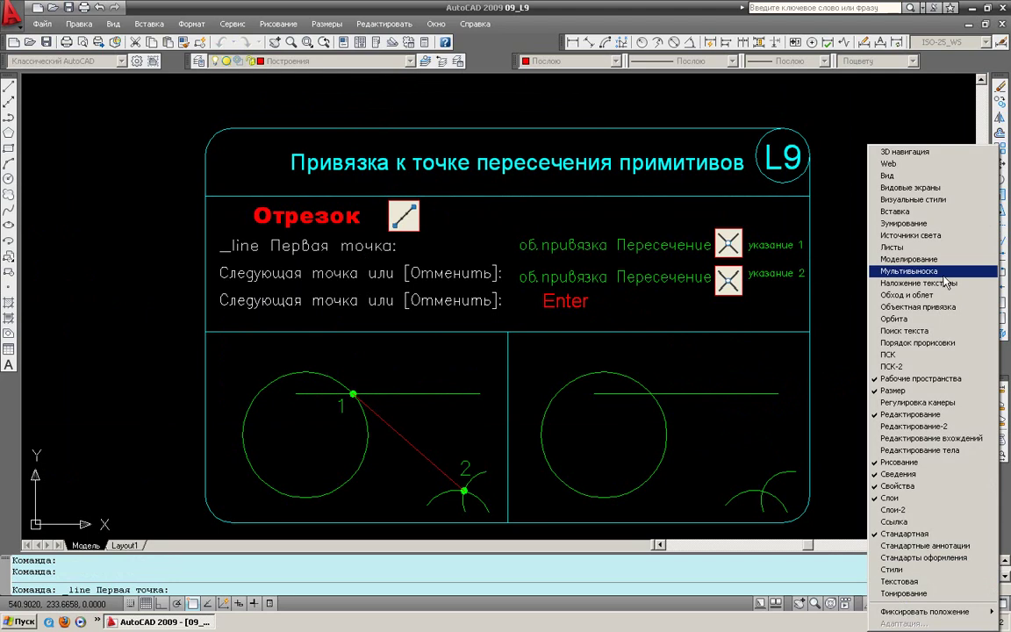
pyautogui.click(947, 309)
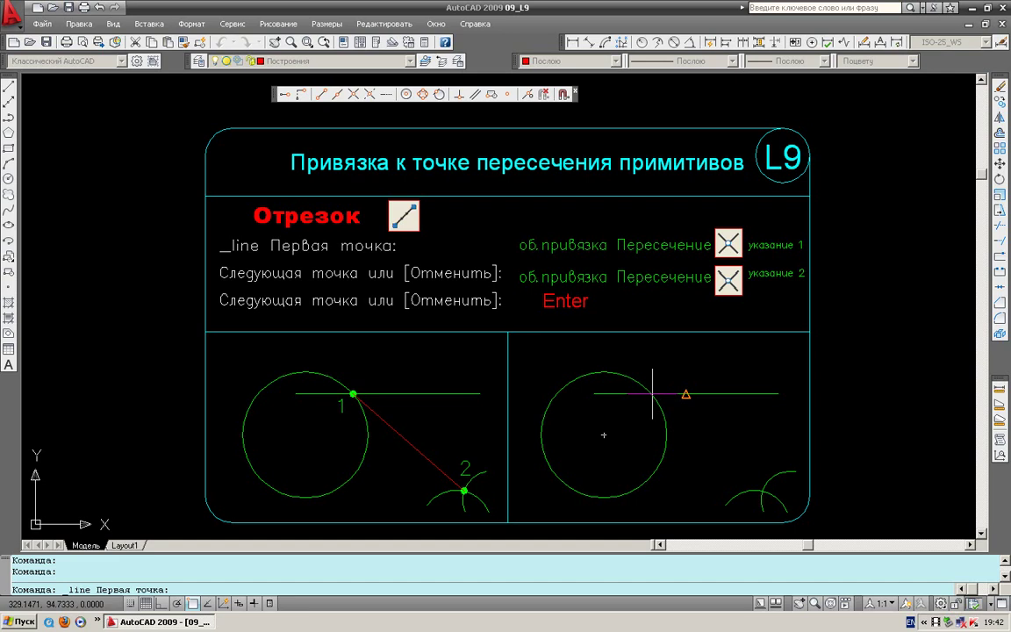
pyautogui.click(8, 86)
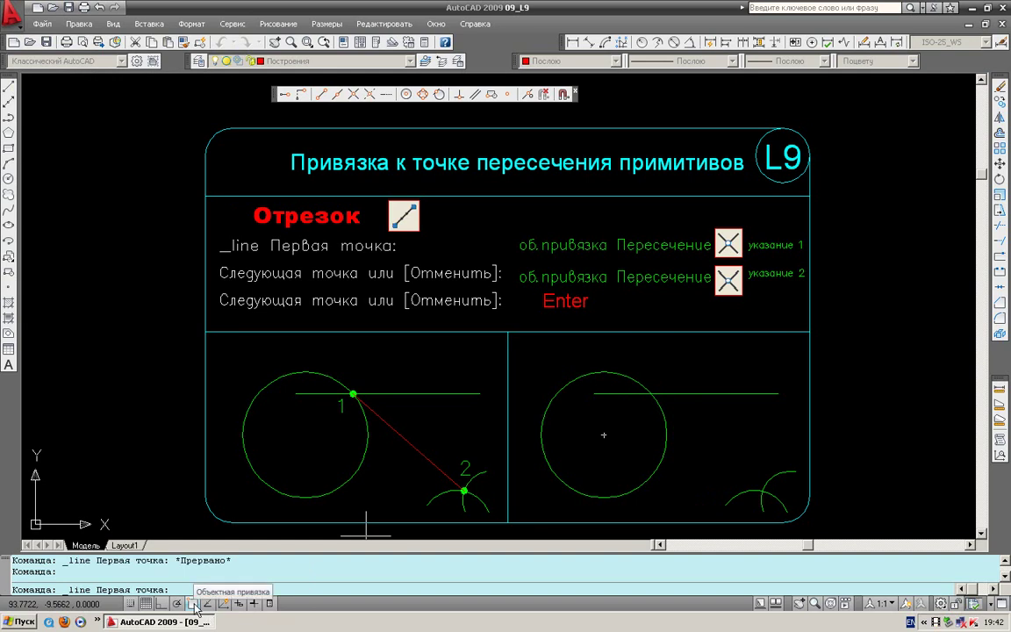
pyautogui.click(193, 604)
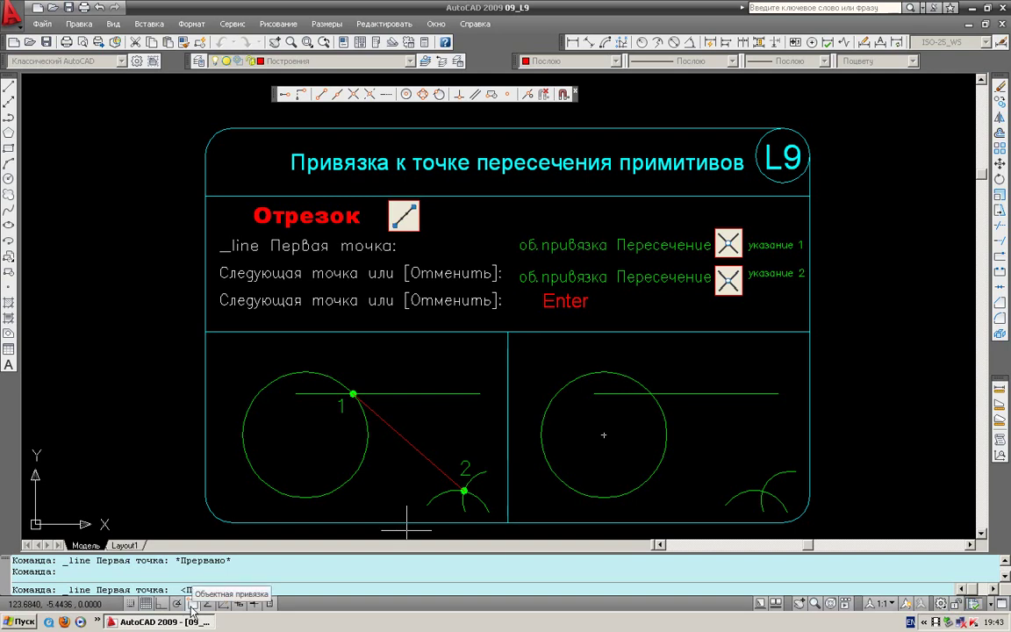
# Clear Квадрант on the Drafting Settings Объектная привязка tab and confirm with OK.
pyautogui.rightClick(193, 608)
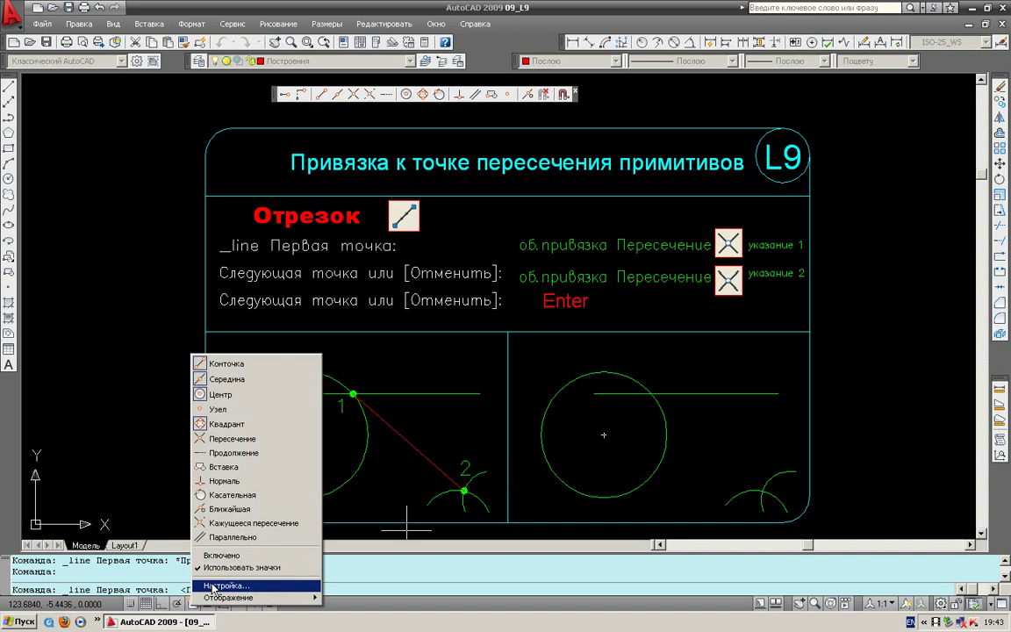
pyautogui.click(213, 587)
pyautogui.click(214, 587)
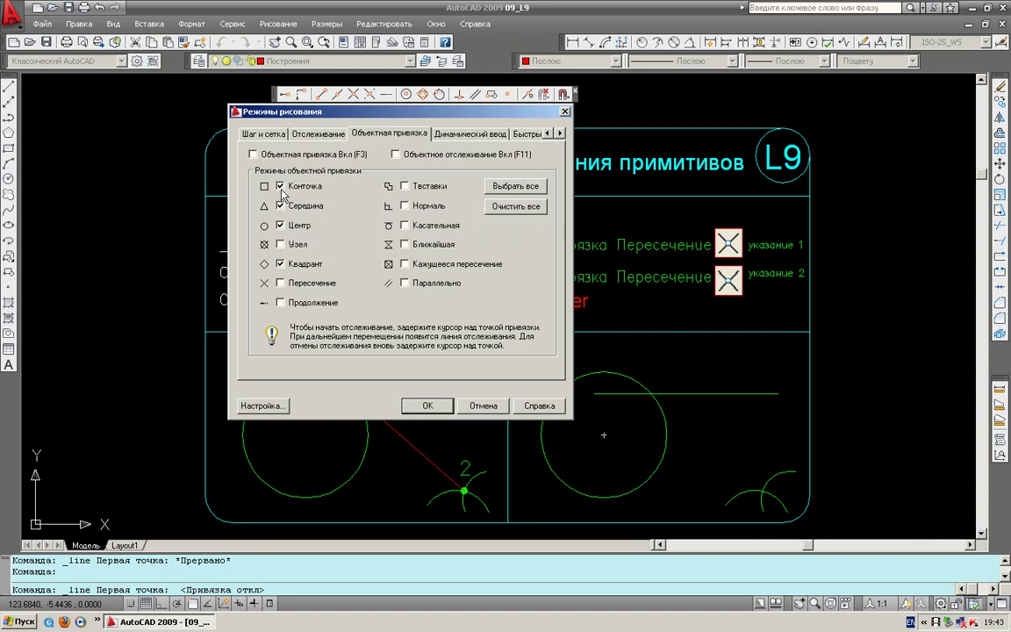
pyautogui.click(280, 264)
pyautogui.click(495, 116)
pyautogui.moveTo(495, 116); pyautogui.dragTo(562, 200)
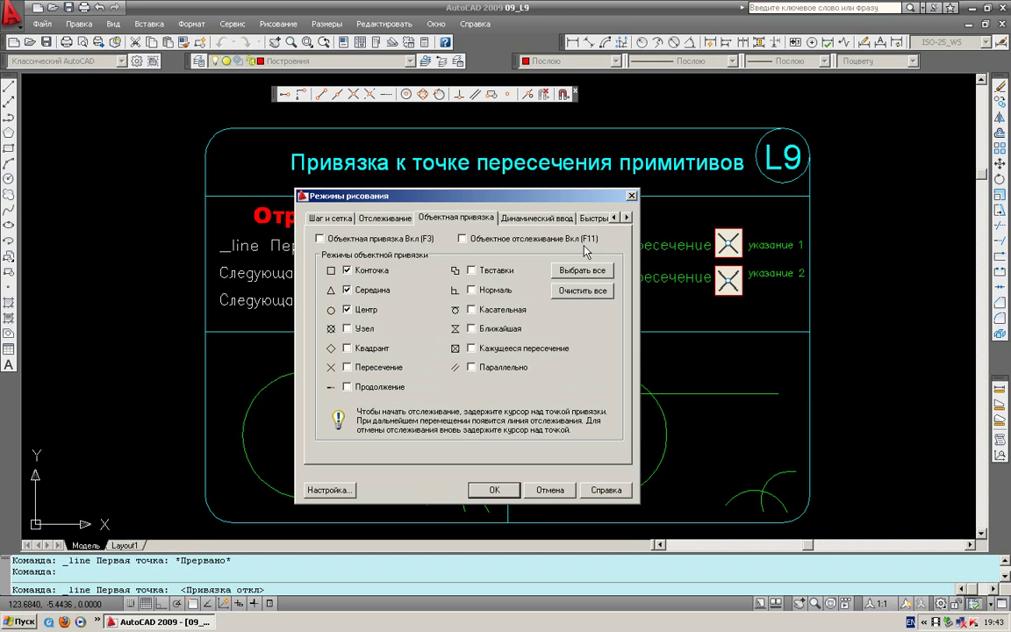
pyautogui.click(633, 195)
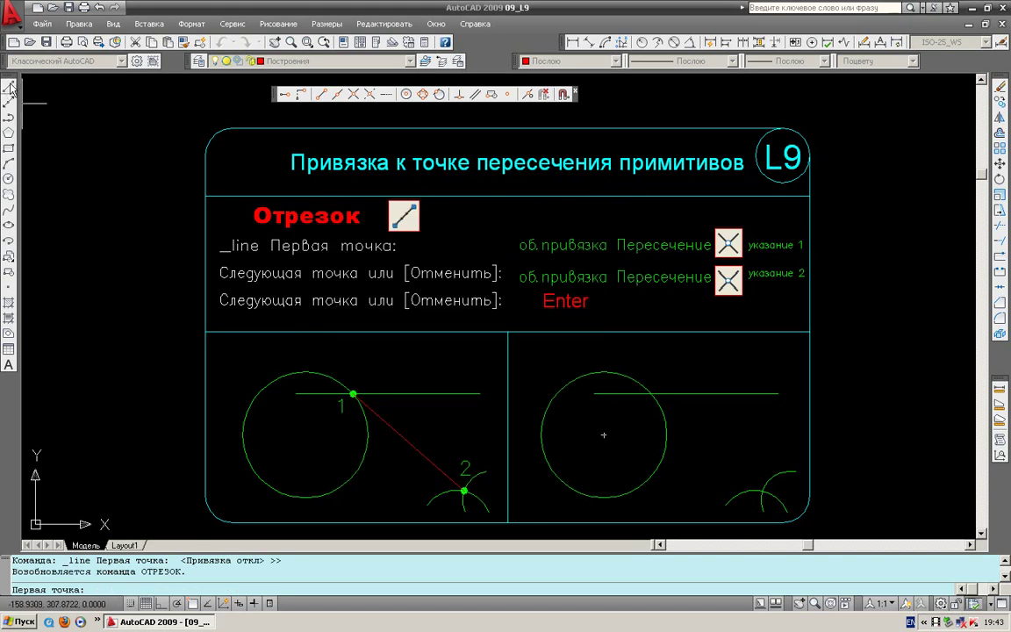
# With F3 snaps back on, draw a line using Intersection snaps at the circle-line and arc crossings.
pyautogui.click(9, 86)
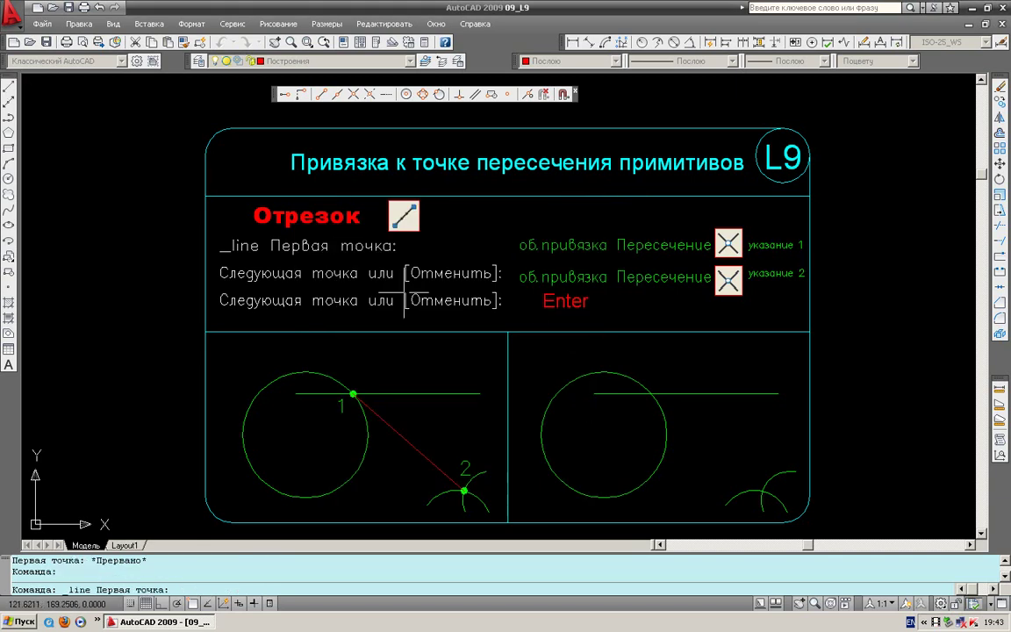
pyautogui.press('F3')
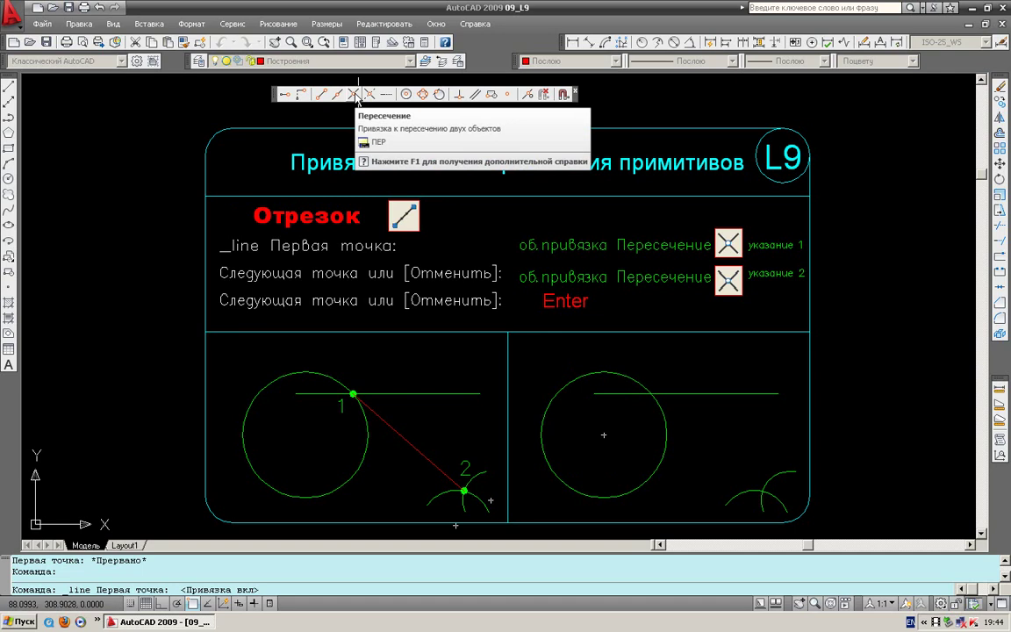
pyautogui.click(356, 94)
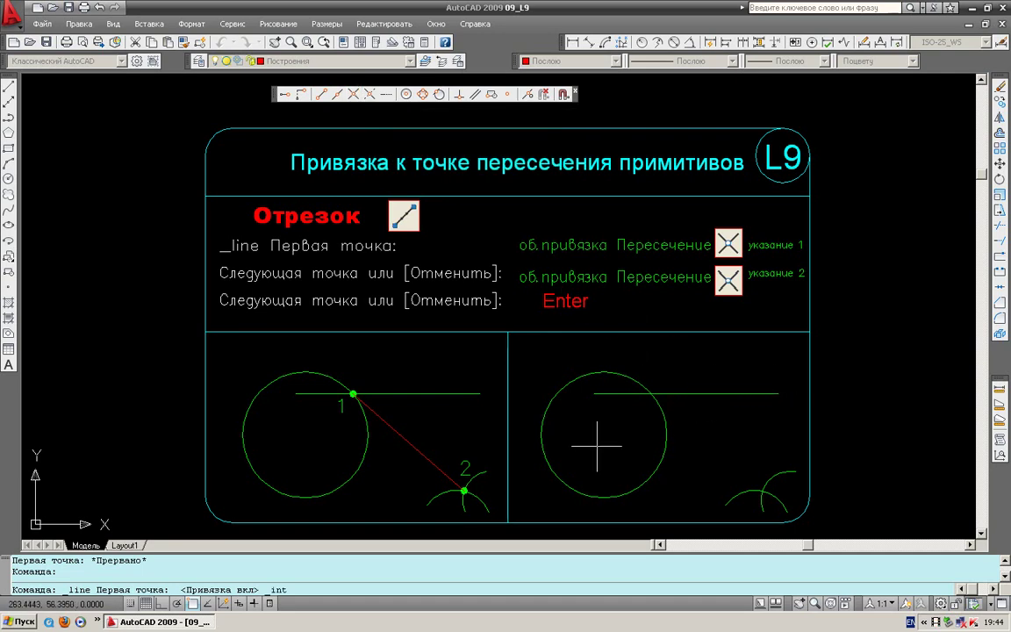
pyautogui.click(651, 393)
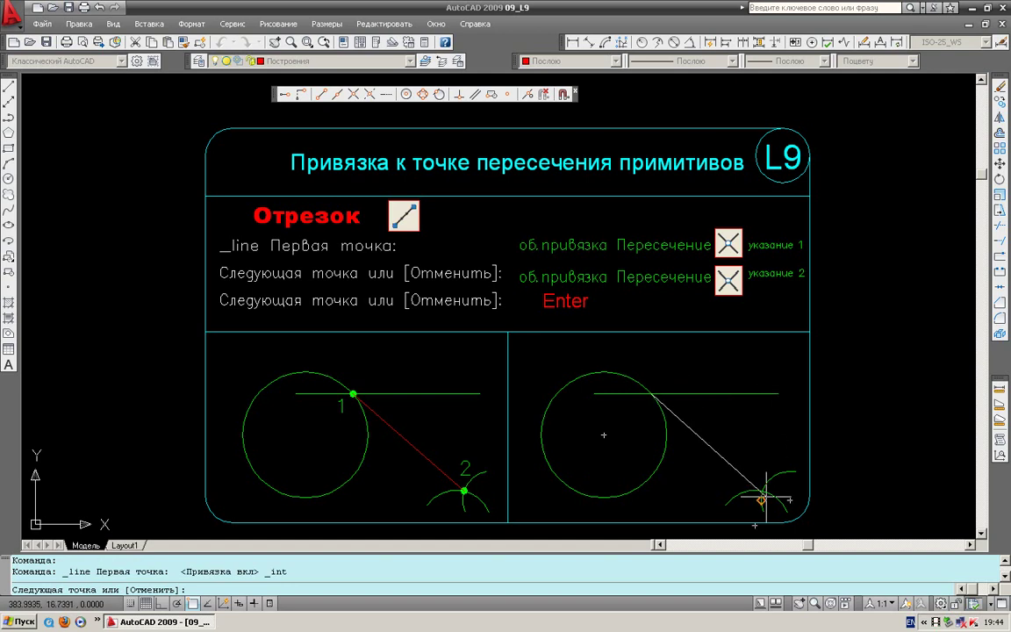
pyautogui.scroll(5, 768, 474)
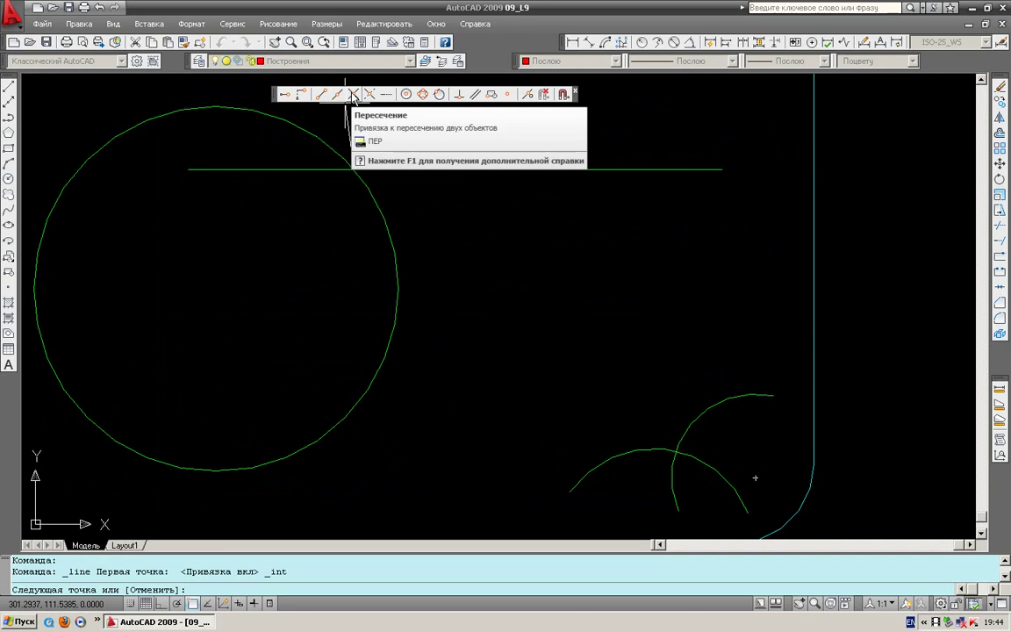
pyautogui.click(354, 95)
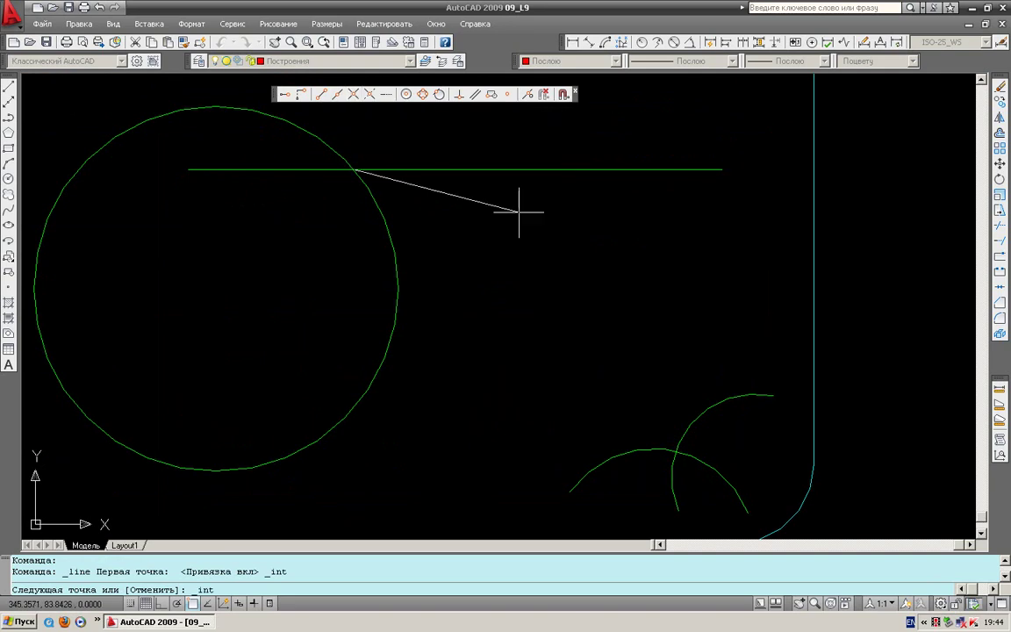
pyautogui.click(676, 451)
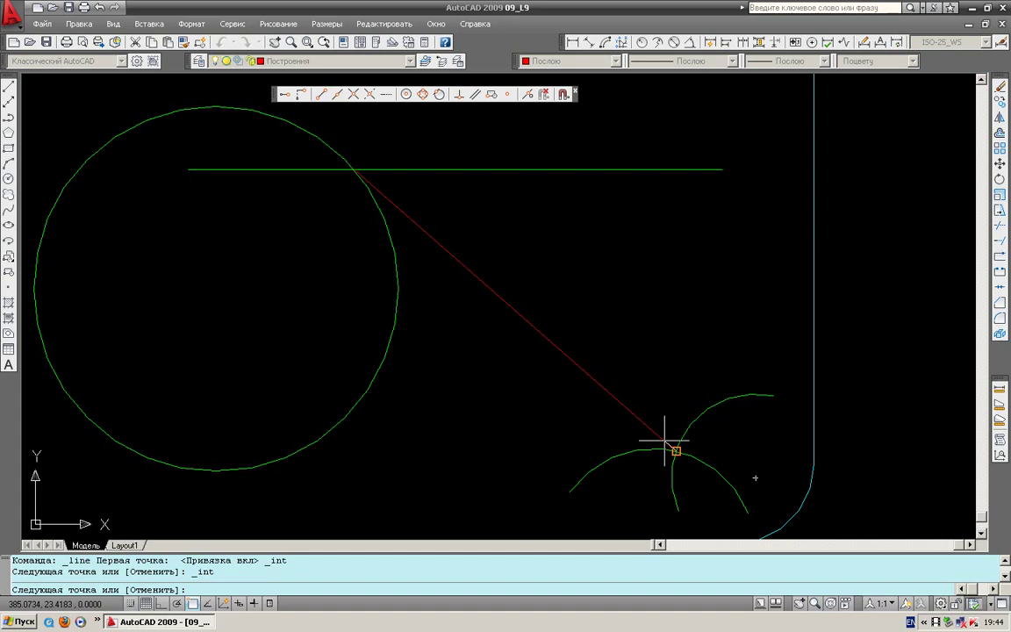
pyautogui.scroll(-2, 664, 439)
pyautogui.scroll(-2, 621, 439)
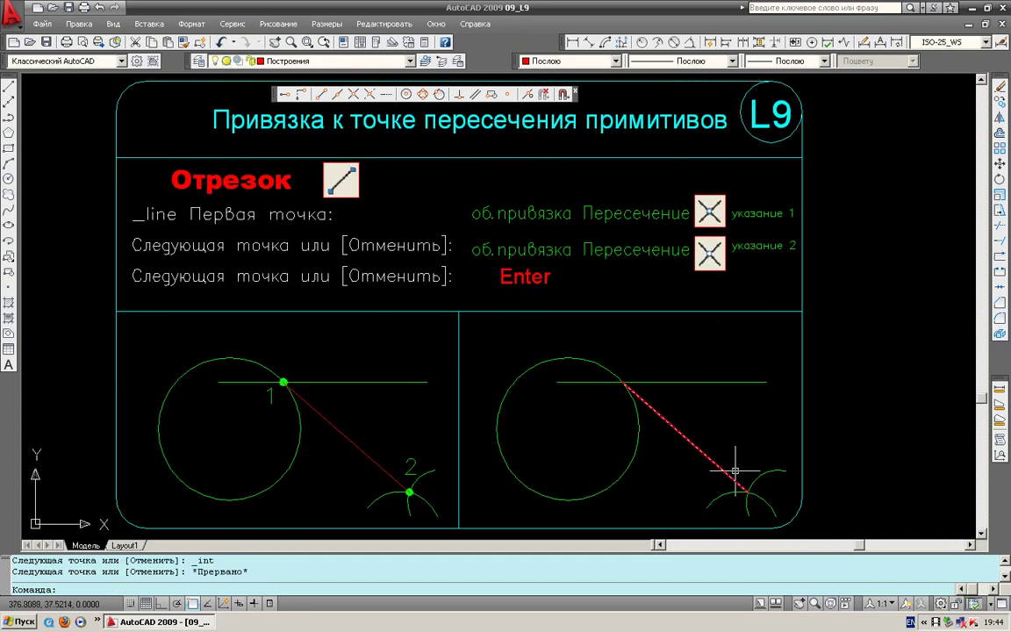
pyautogui.press('Escape')
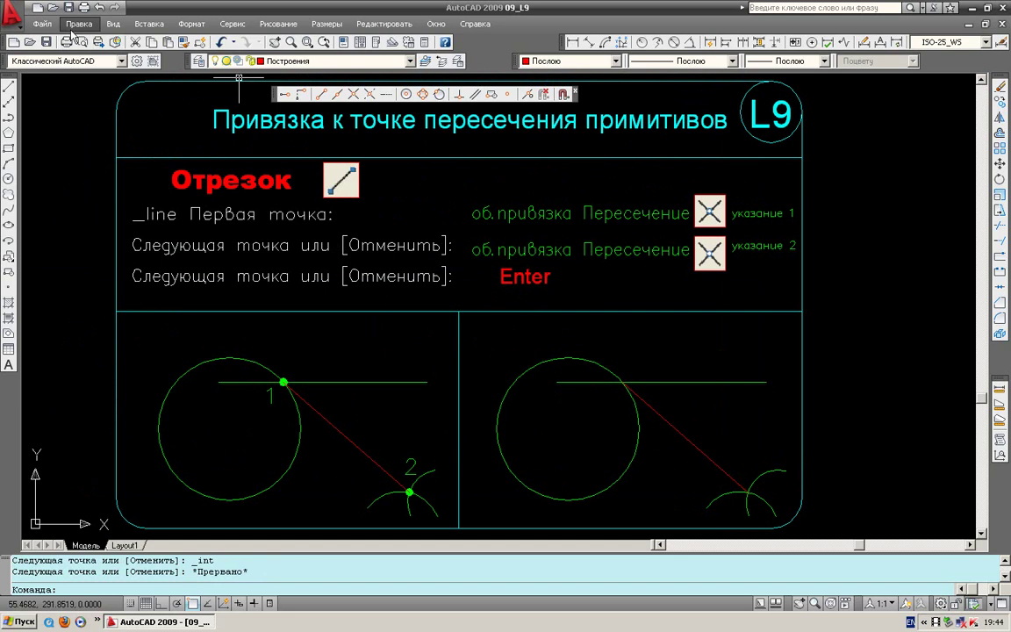
# Open the 10_L10 apparent-intersection exercise from the Выбор файла dialog.
pyautogui.click(53, 8)
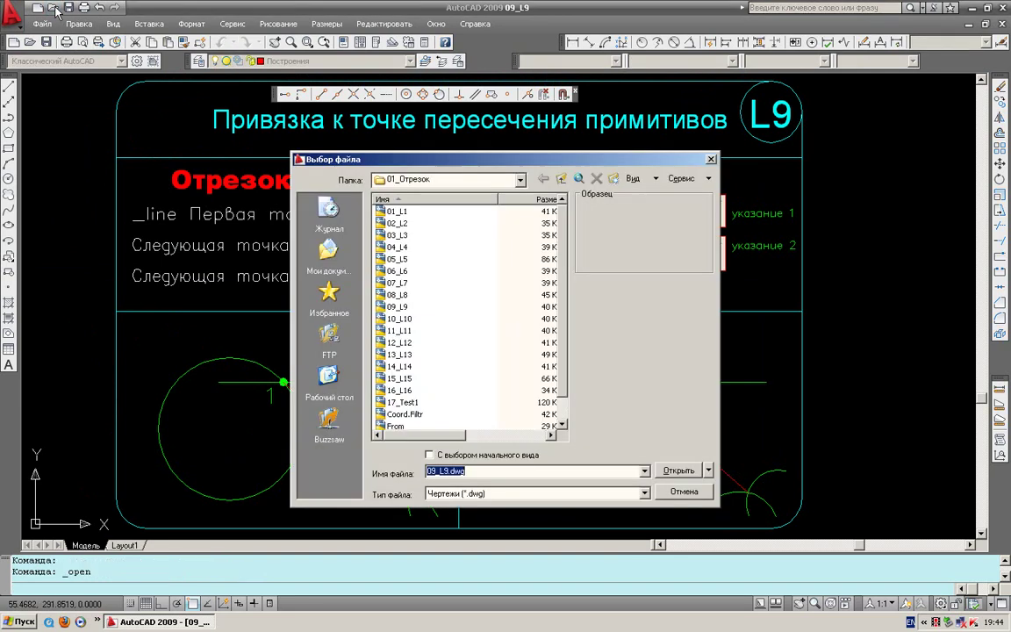
pyautogui.click(402, 319)
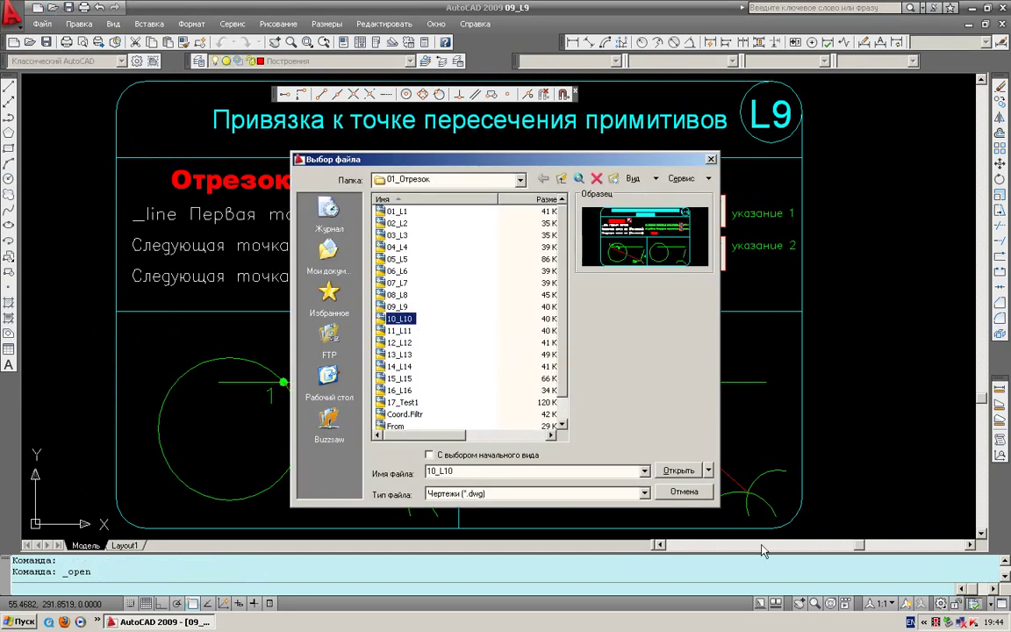
pyautogui.click(678, 471)
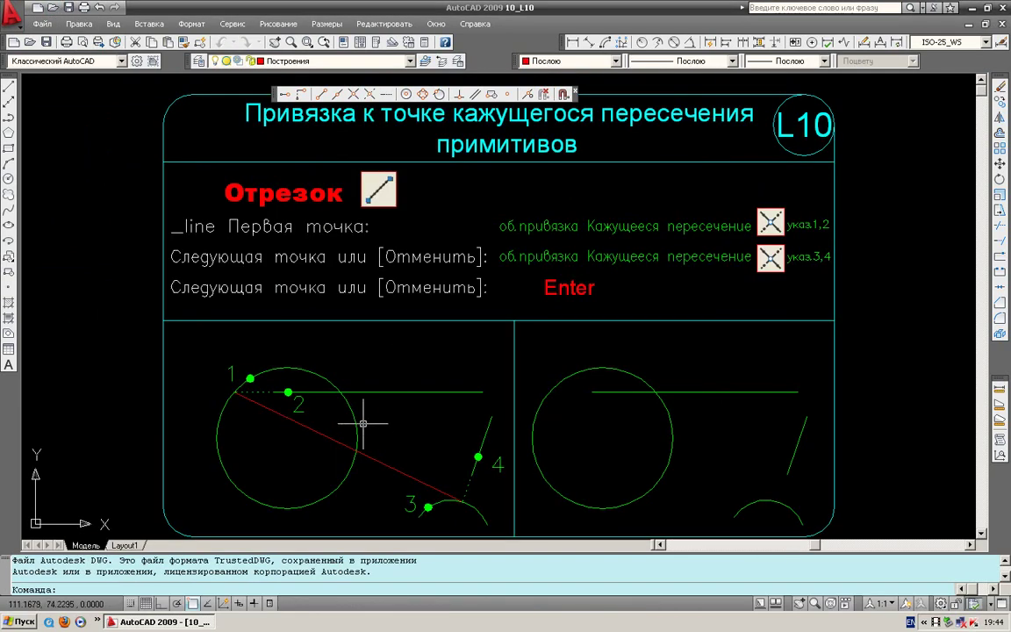
pyautogui.scroll(-4, 363, 423)
pyautogui.scroll(3, 363, 423)
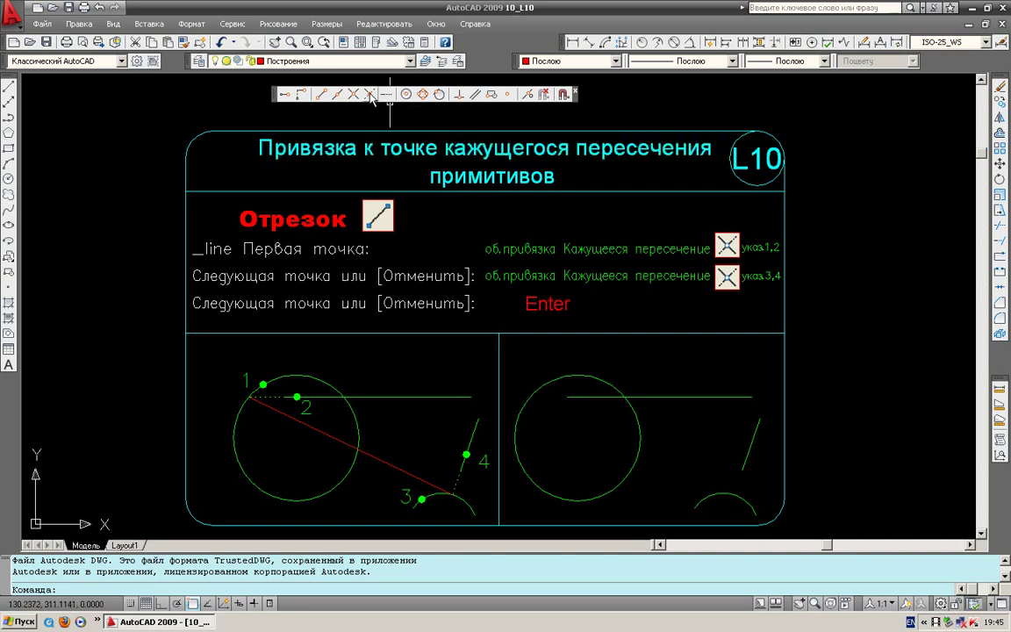
pyautogui.click(8, 89)
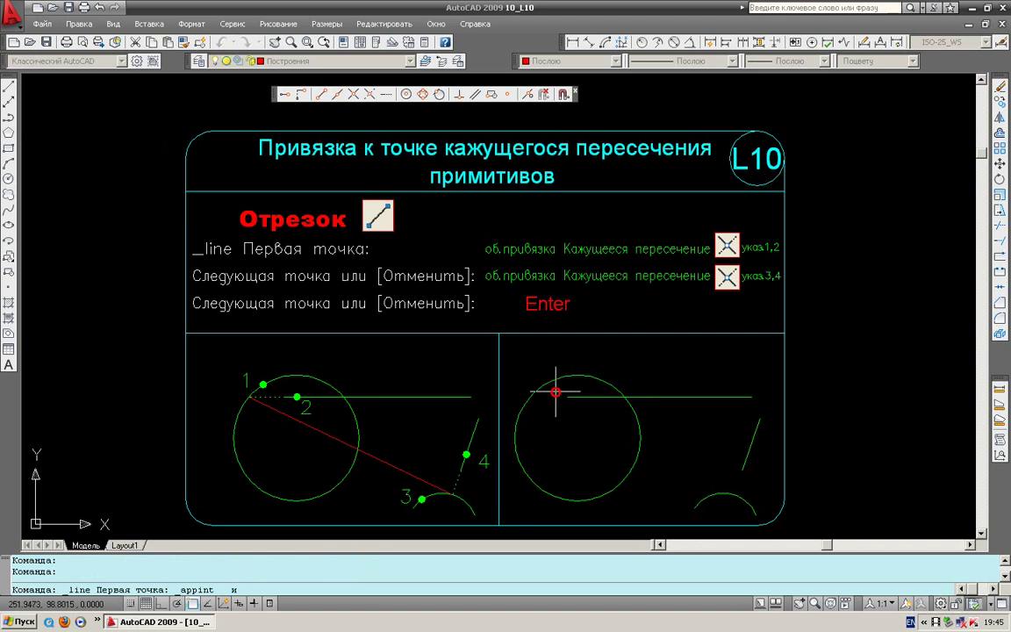
pyautogui.click(9, 88)
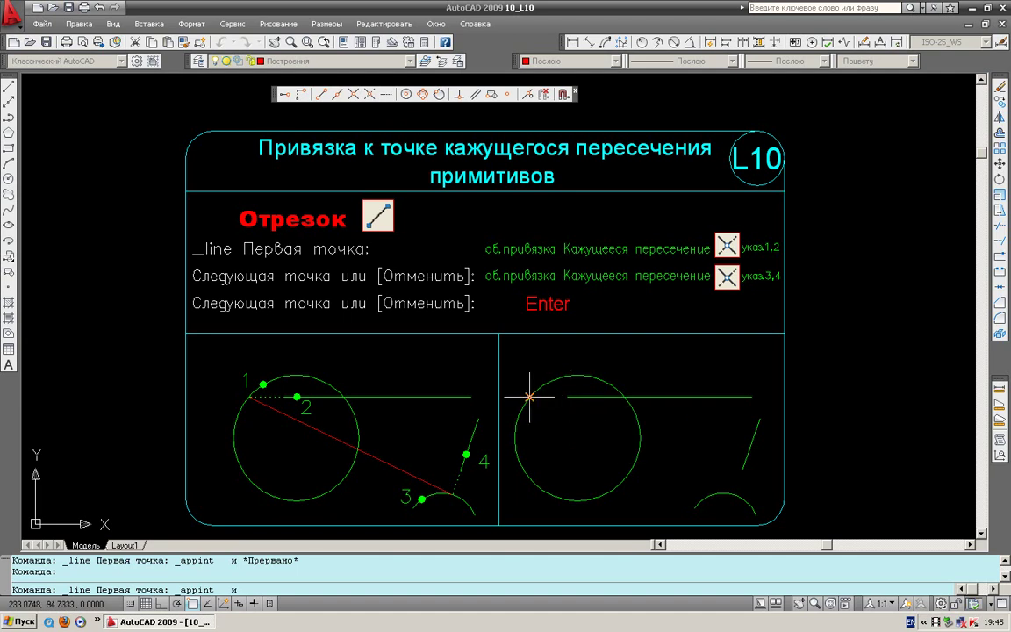
pyautogui.click(530, 396)
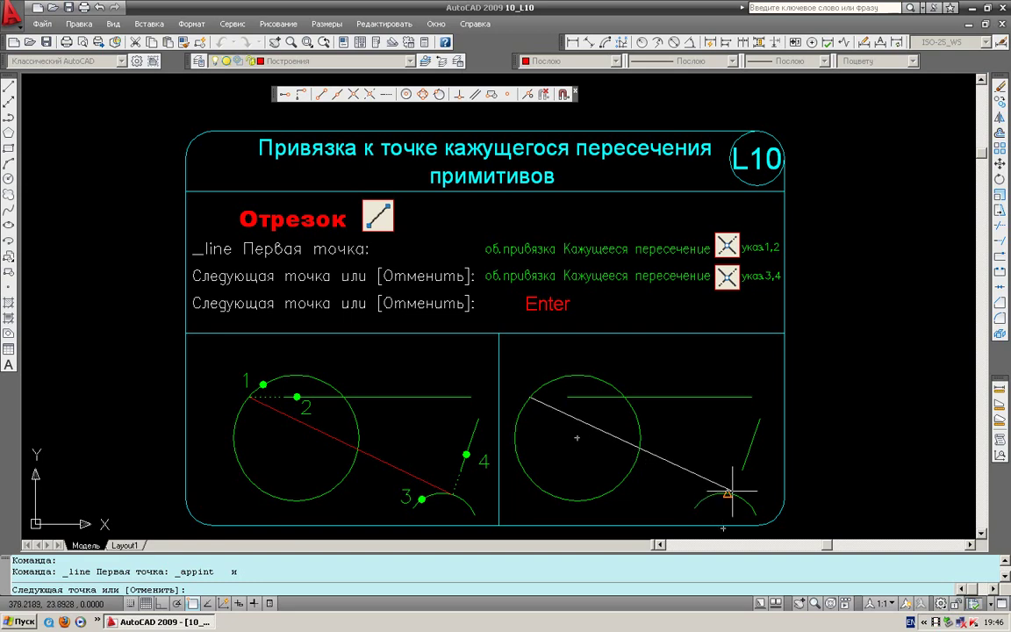
pyautogui.click(370, 95)
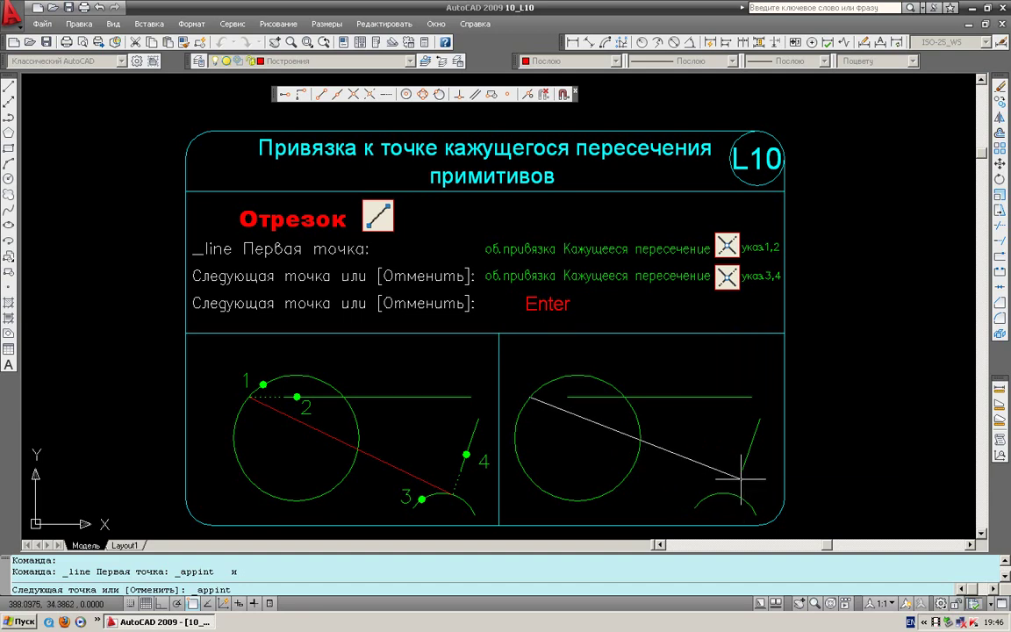
pyautogui.click(743, 474)
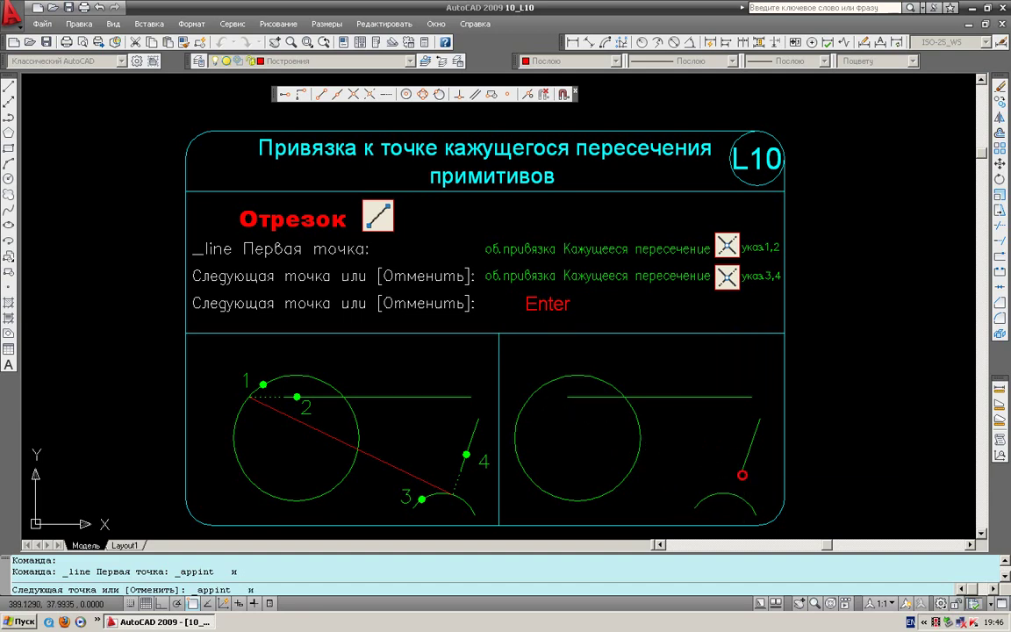
pyautogui.click(743, 479)
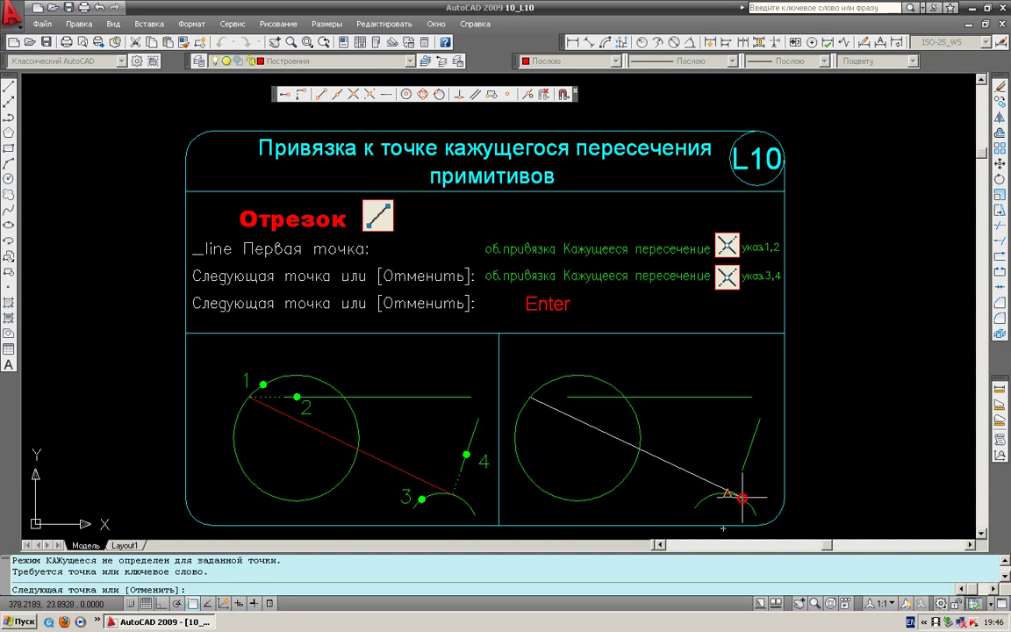
pyautogui.press('Escape')
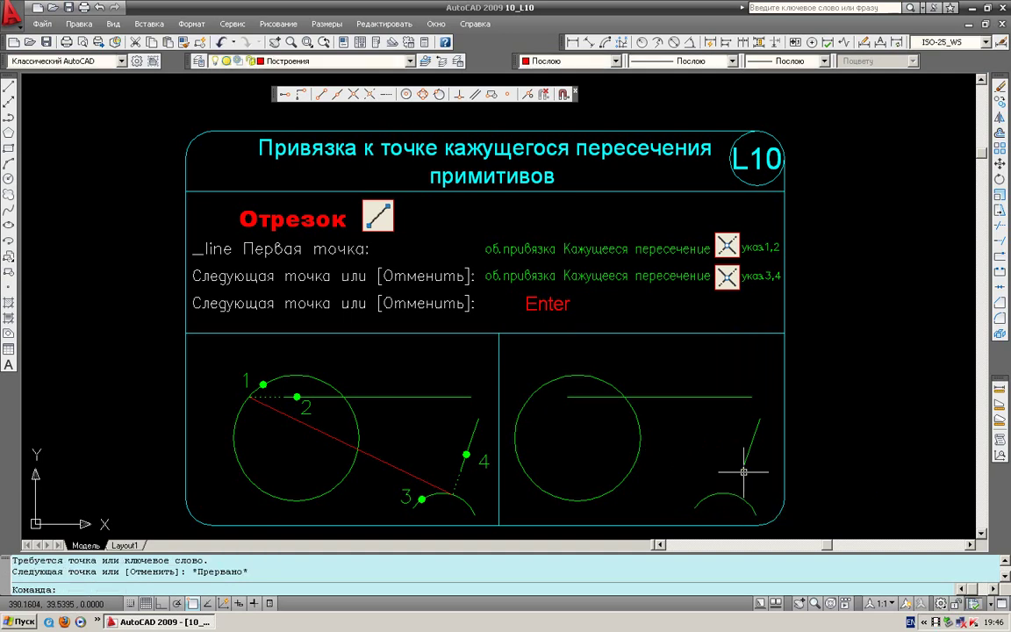
pyautogui.click(9, 87)
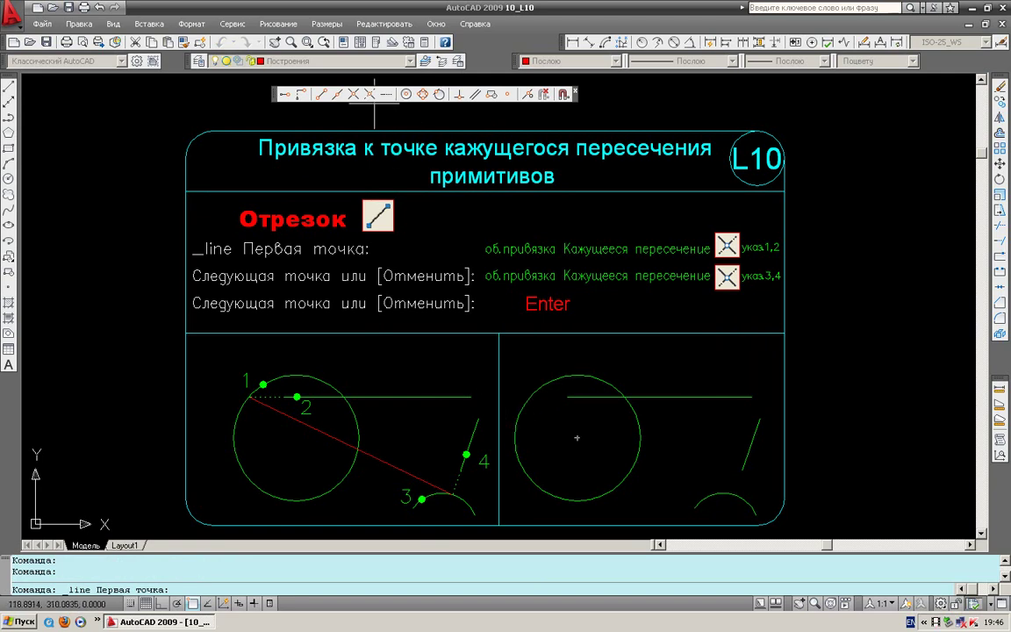
pyautogui.click(370, 94)
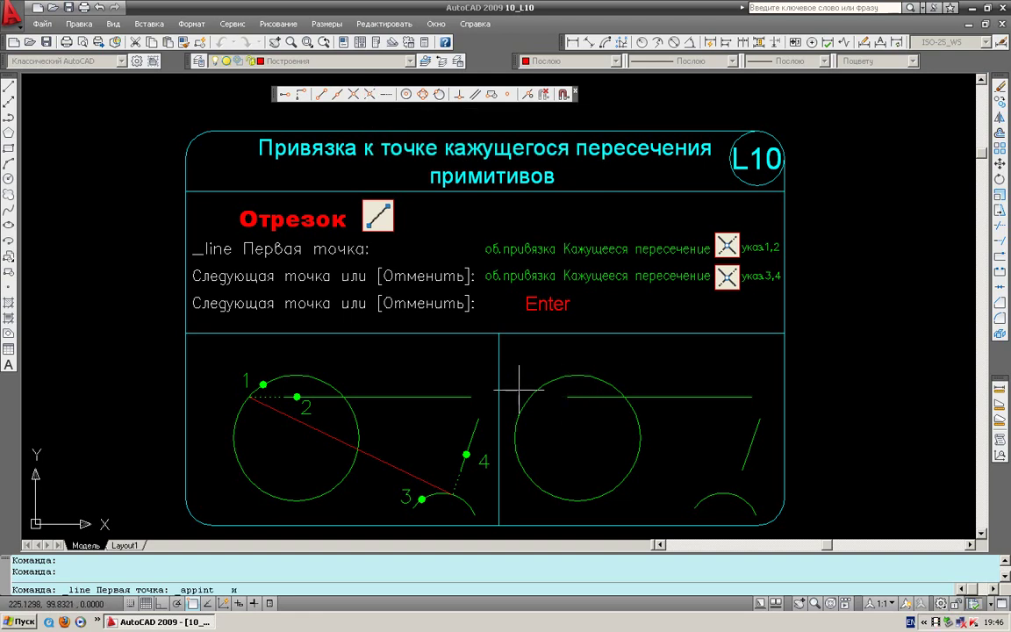
pyautogui.click(532, 395)
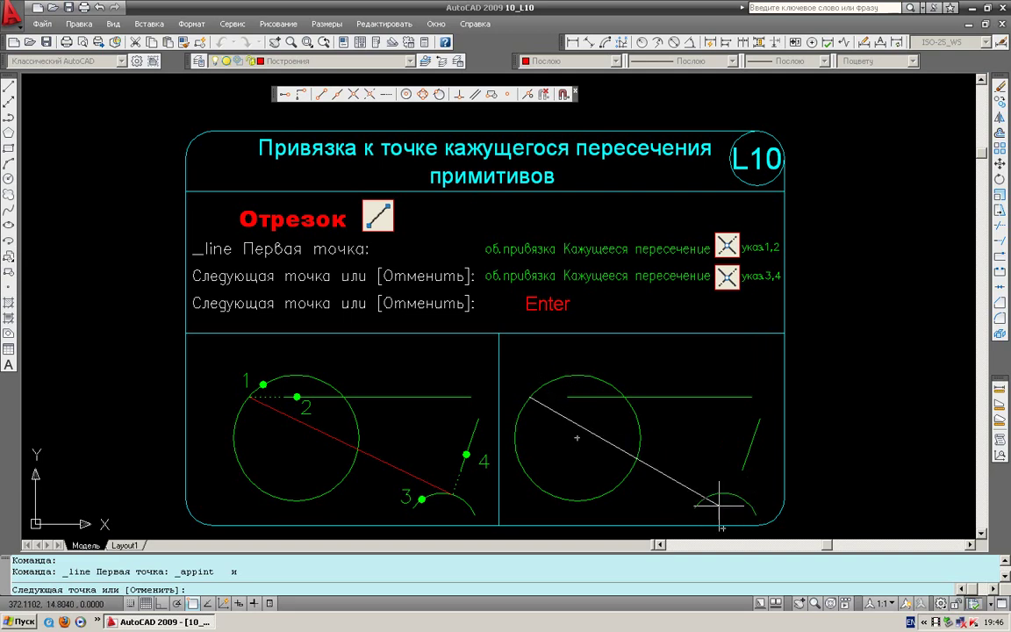
pyautogui.scroll(5, 743, 503)
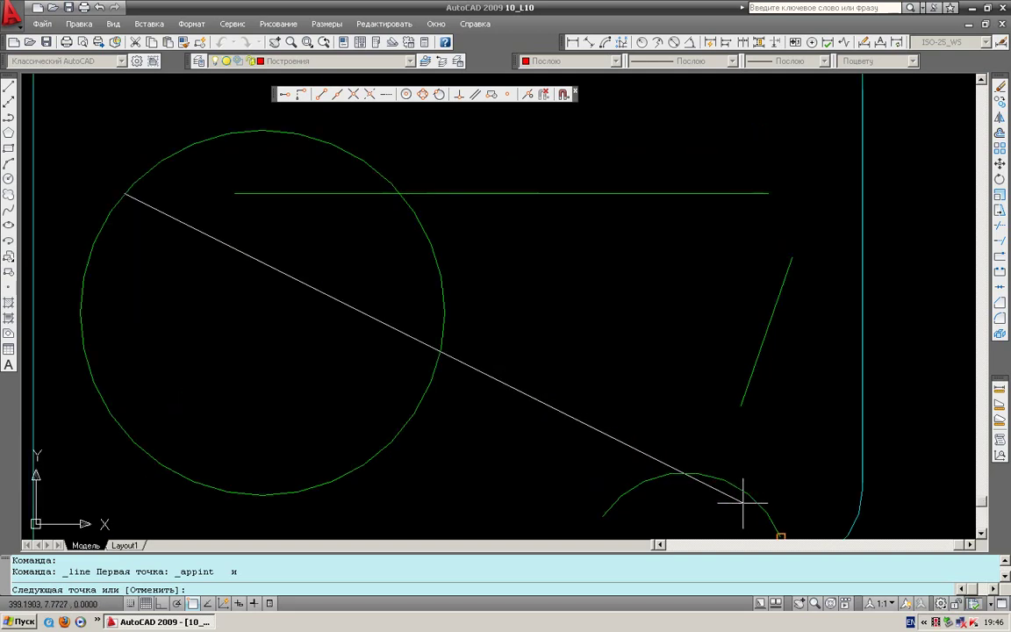
pyautogui.click(369, 95)
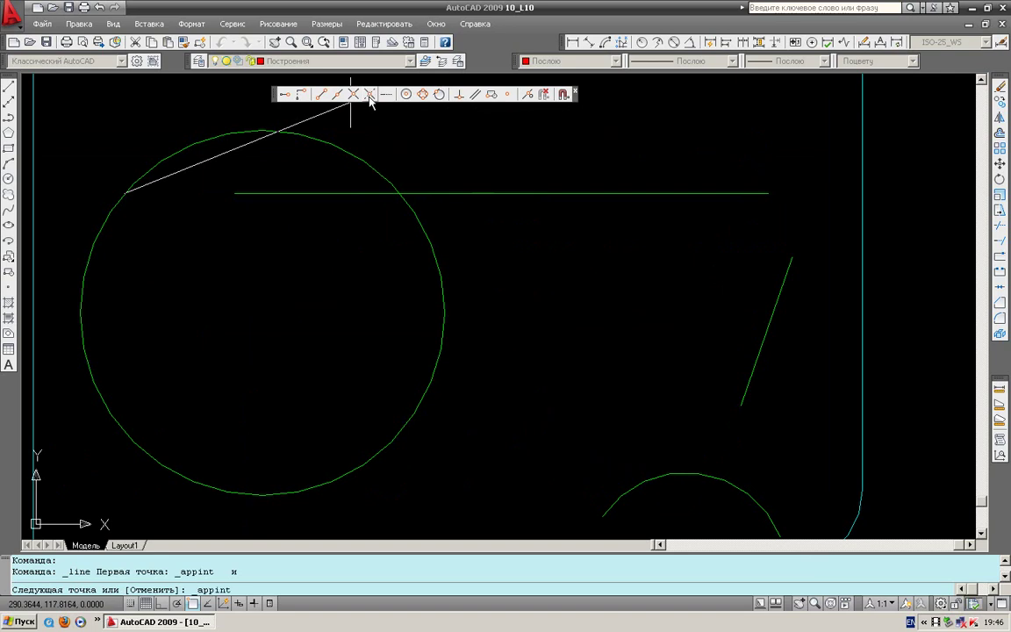
pyautogui.click(743, 406)
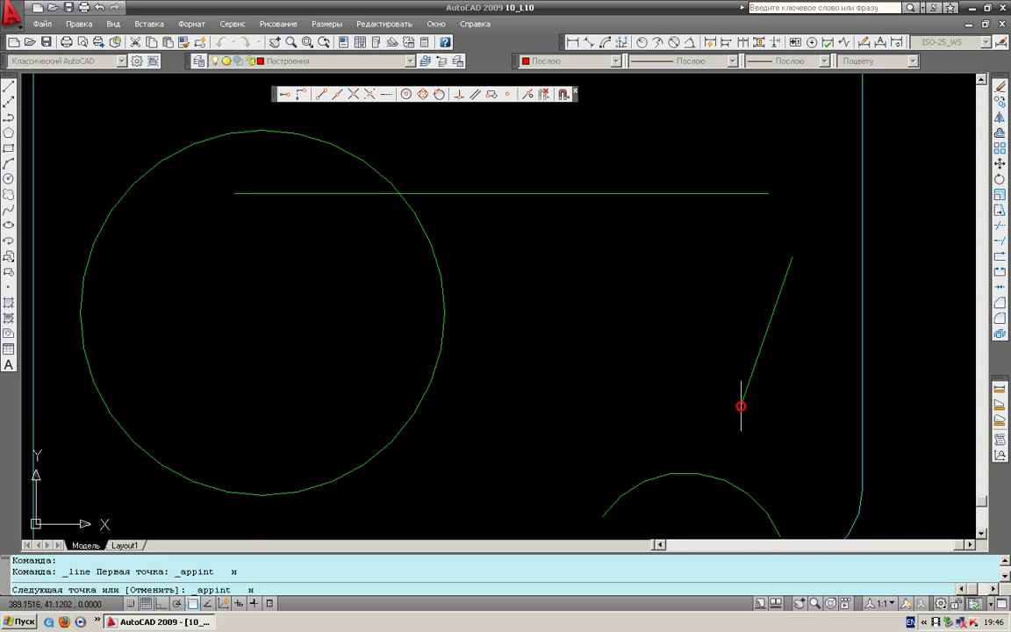
pyautogui.click(718, 477)
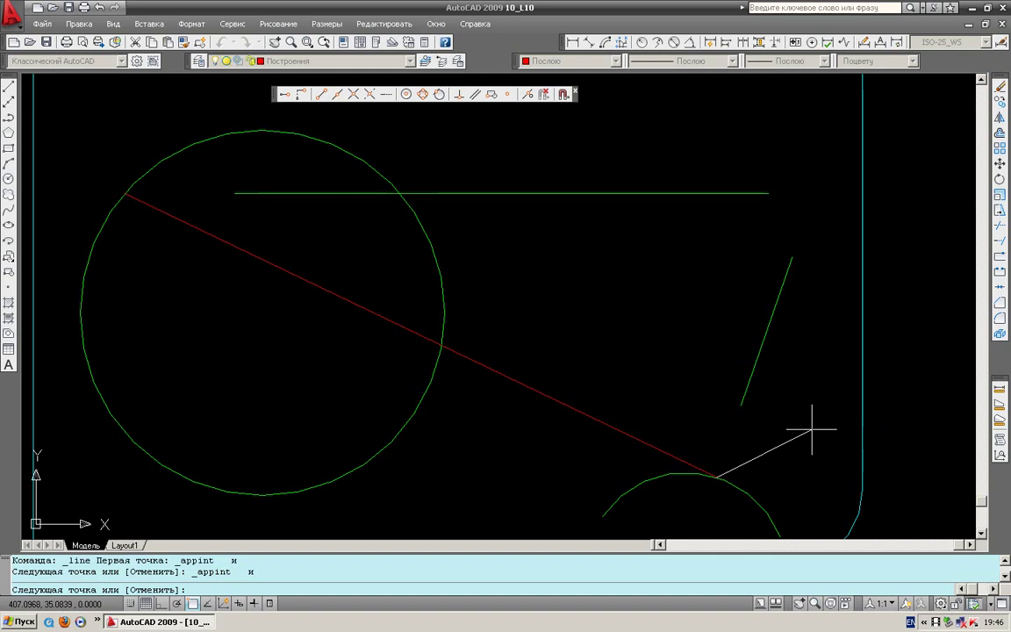
pyautogui.press('Return')
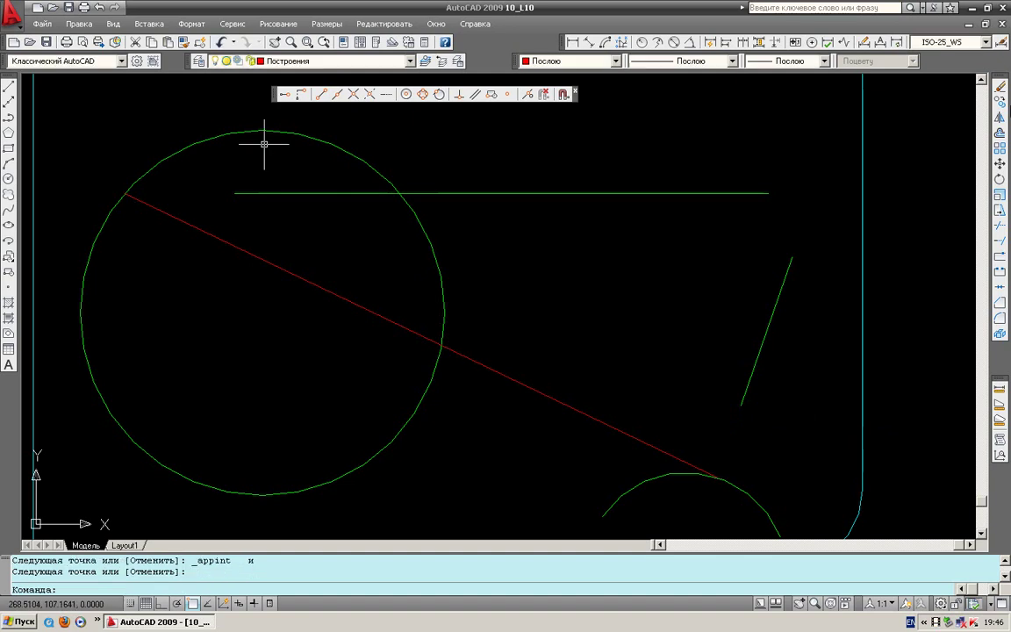
pyautogui.hotkey('ctrl', 'z')
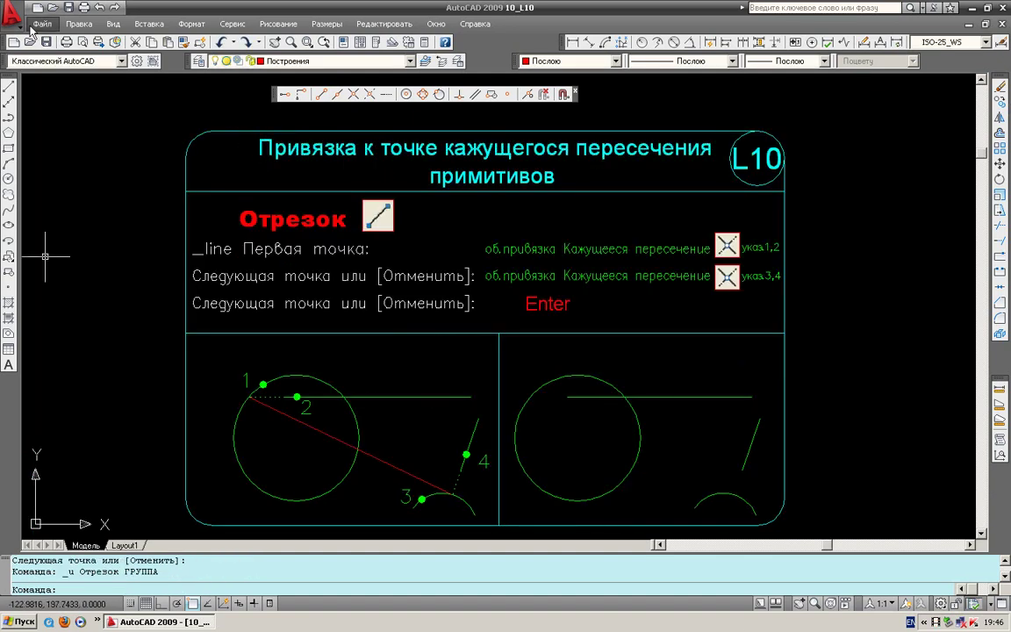
# Draw a red line from the circle/line apparent intersection to the sloped line/arc apparent intersection.
pyautogui.click(9, 85)
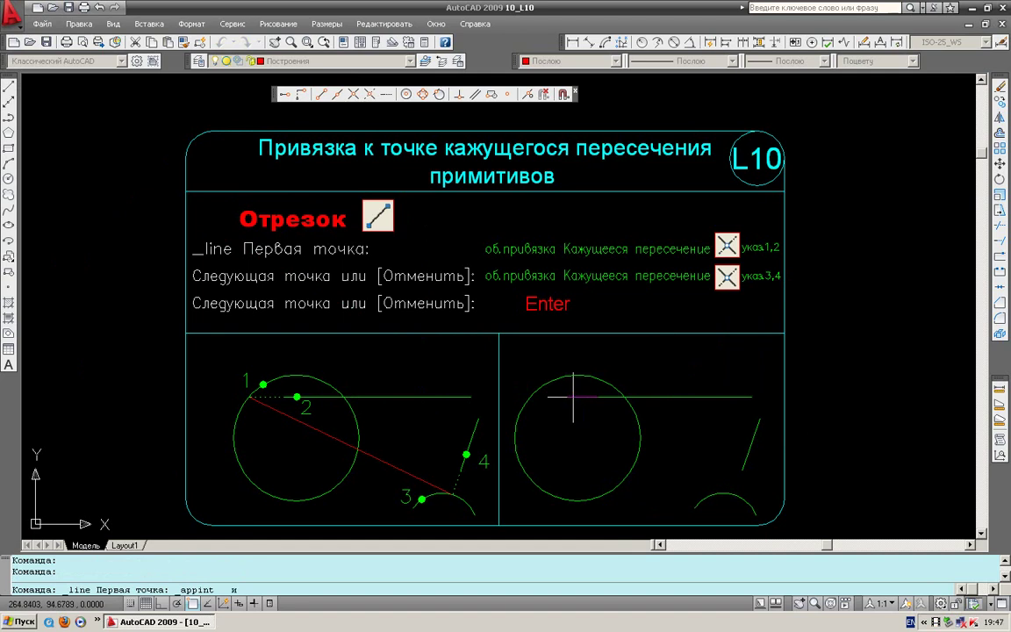
pyautogui.click(529, 397)
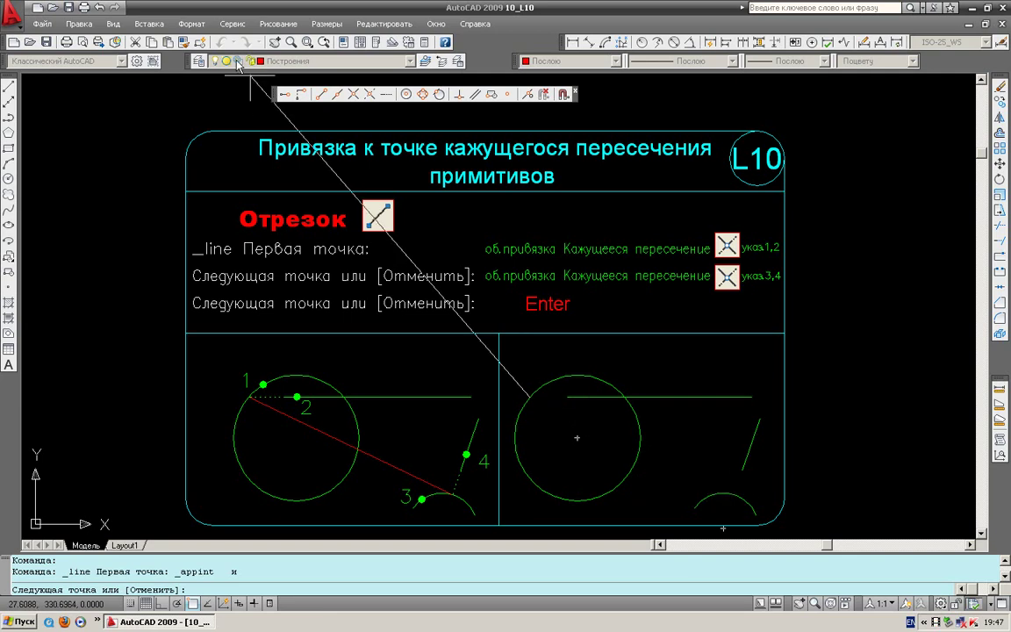
pyautogui.click(369, 95)
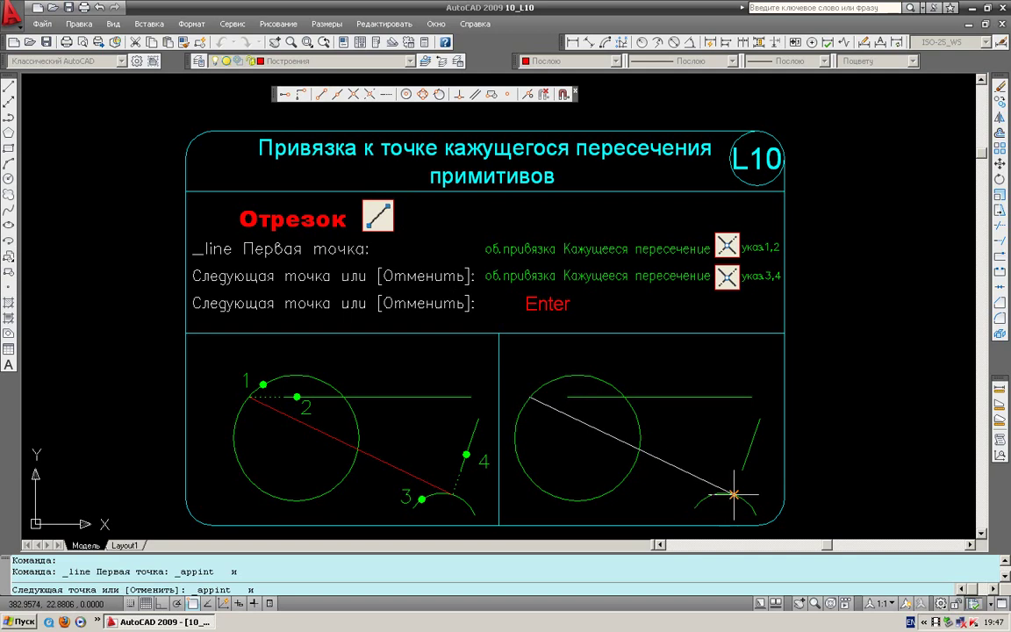
pyautogui.click(734, 494)
pyautogui.press('Return')
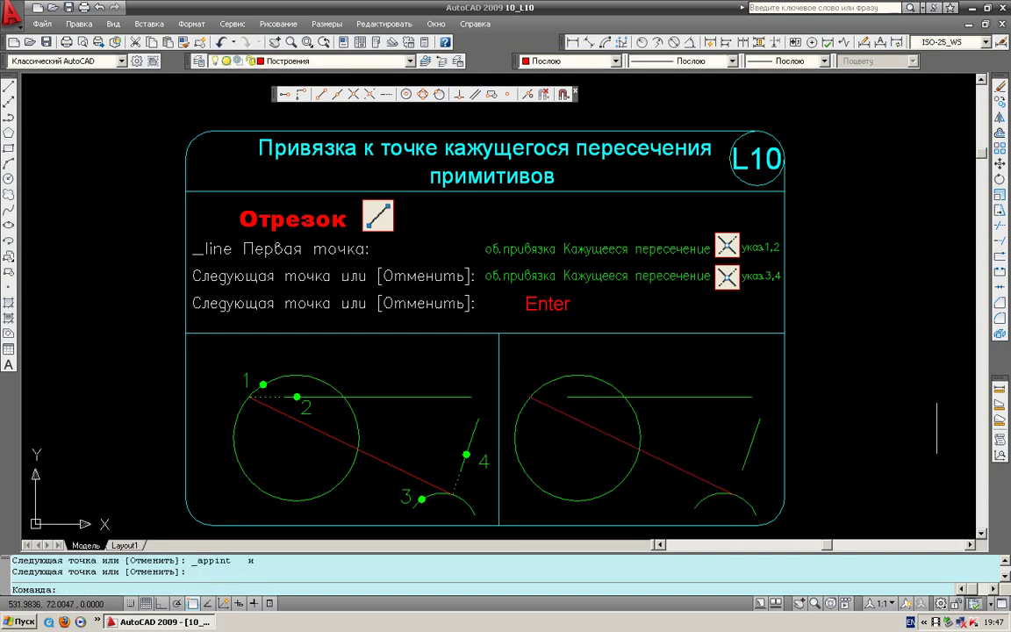
# Open the 11_L11 drawing, pan it slightly, and start the LINE command.
pyautogui.click(54, 8)
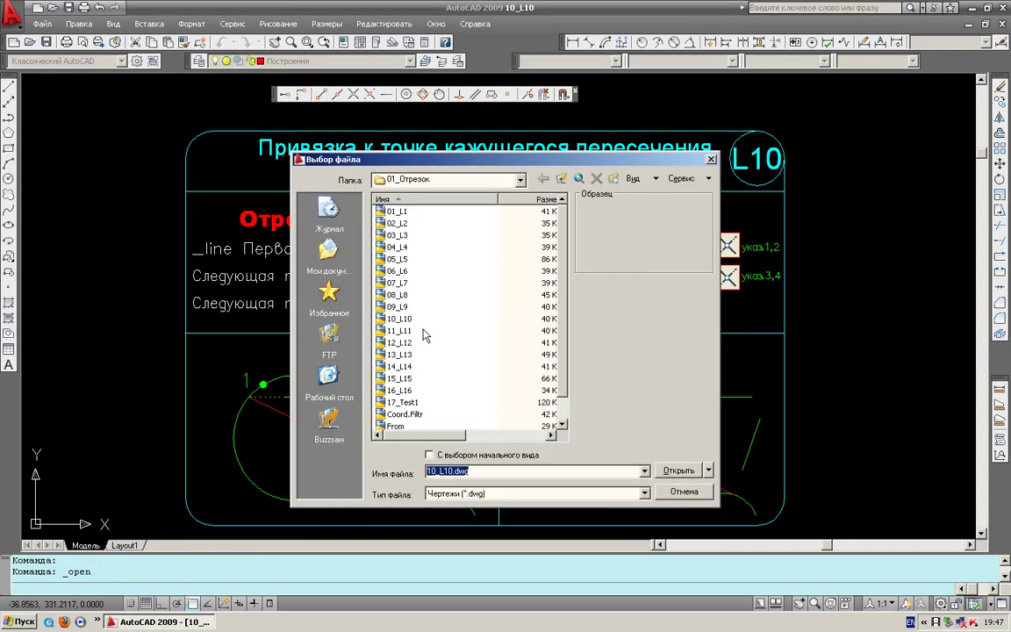
pyautogui.click(411, 333)
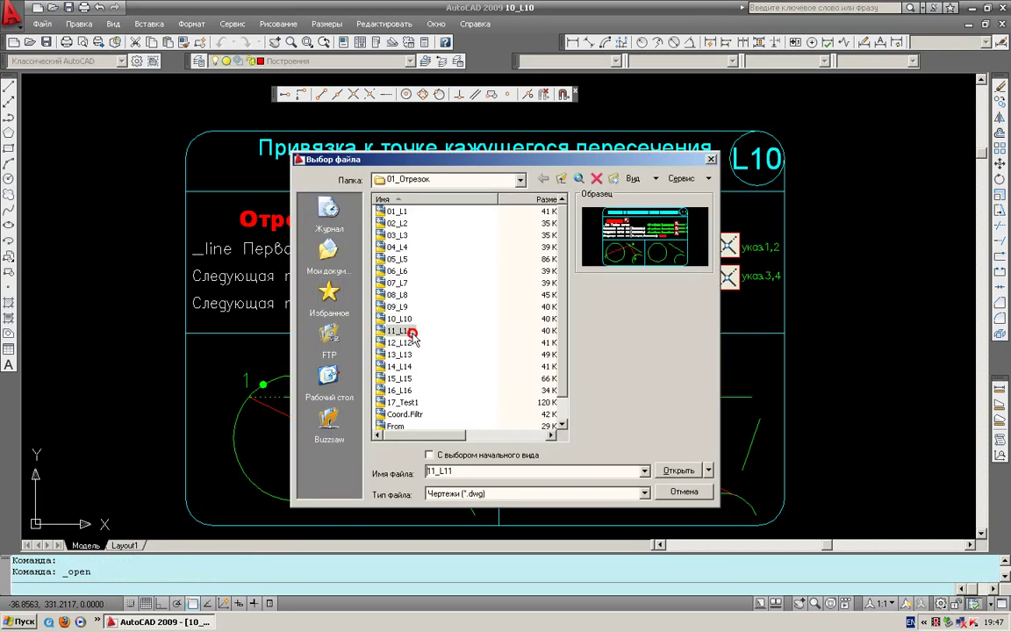
pyautogui.click(677, 474)
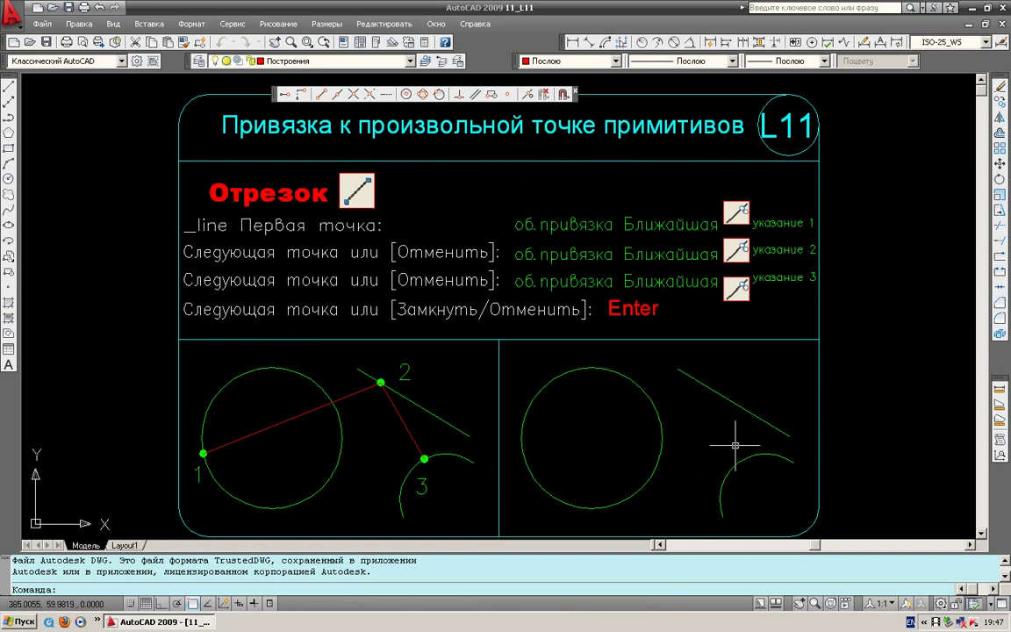
pyautogui.moveTo(660, 426); pyautogui.dragTo(628, 405, button='middle')
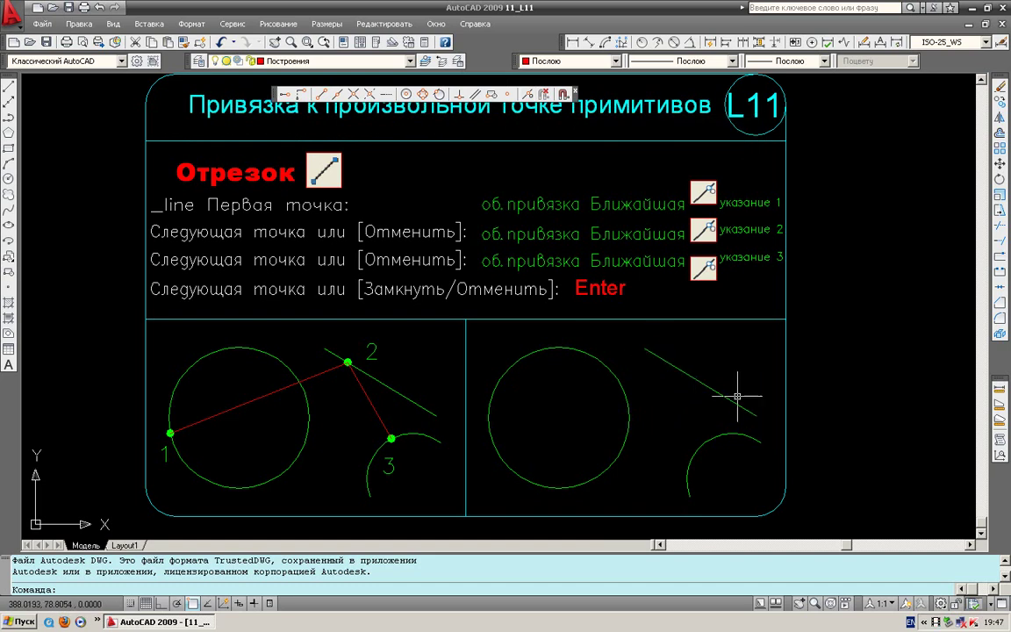
pyautogui.click(8, 89)
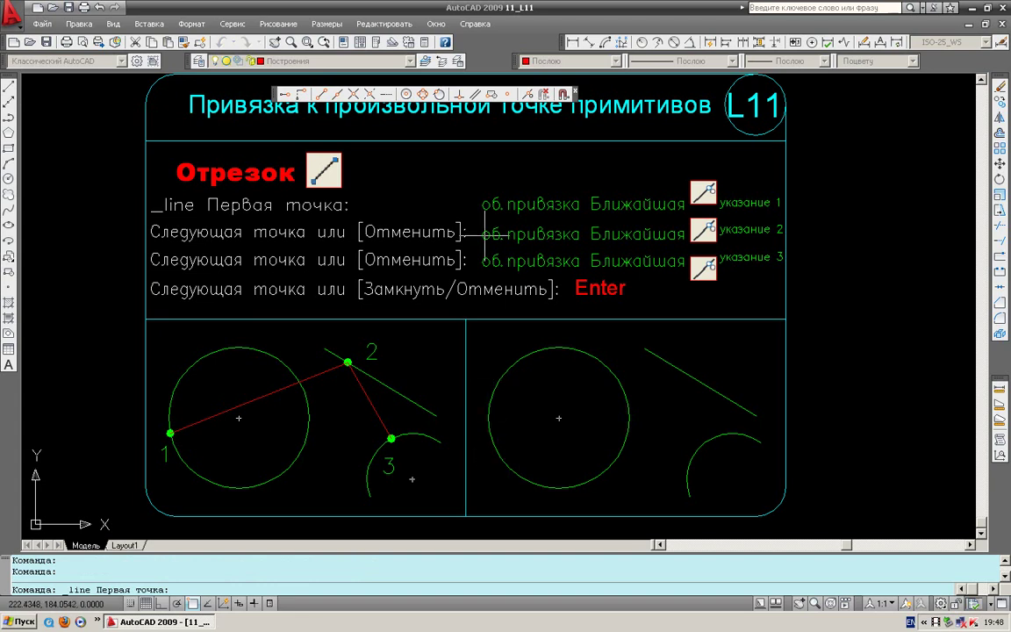
# Try a nearest-snapped line from the circle's left edge, then cancel it.
pyautogui.click(529, 94)
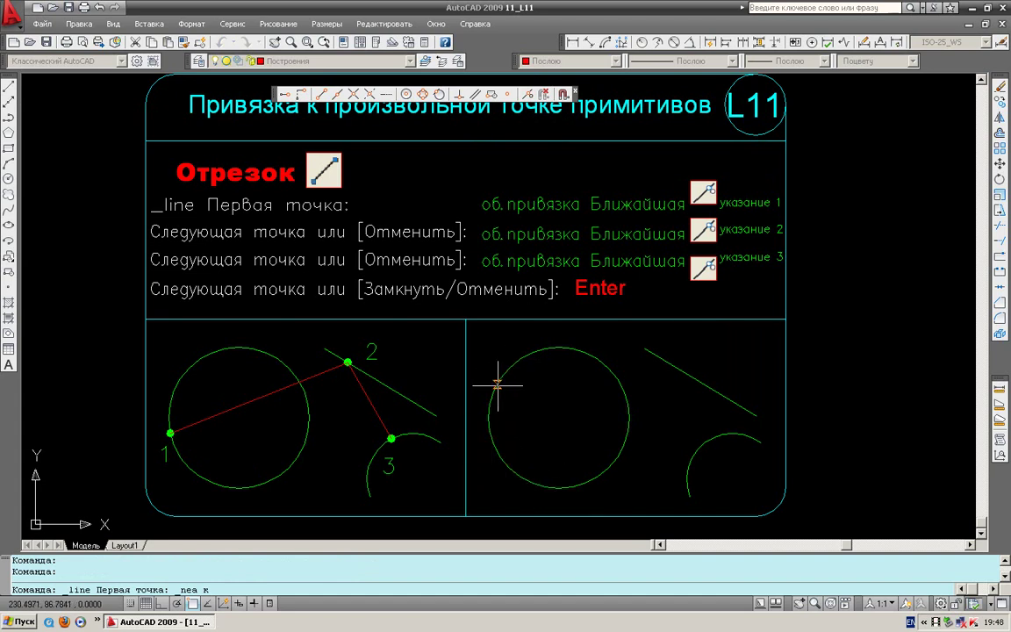
pyautogui.click(489, 433)
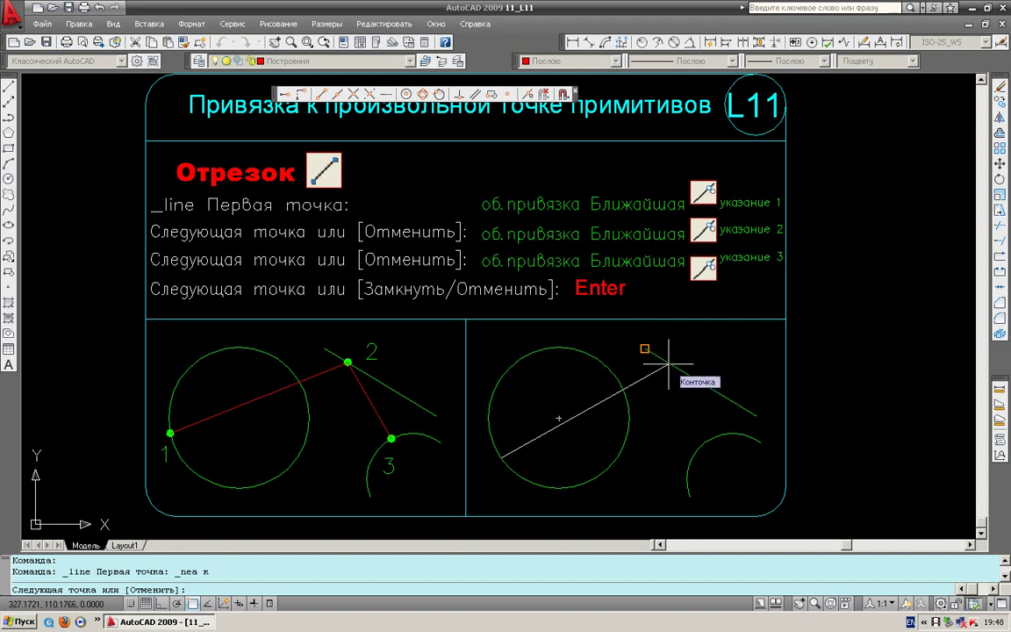
pyautogui.click(528, 94)
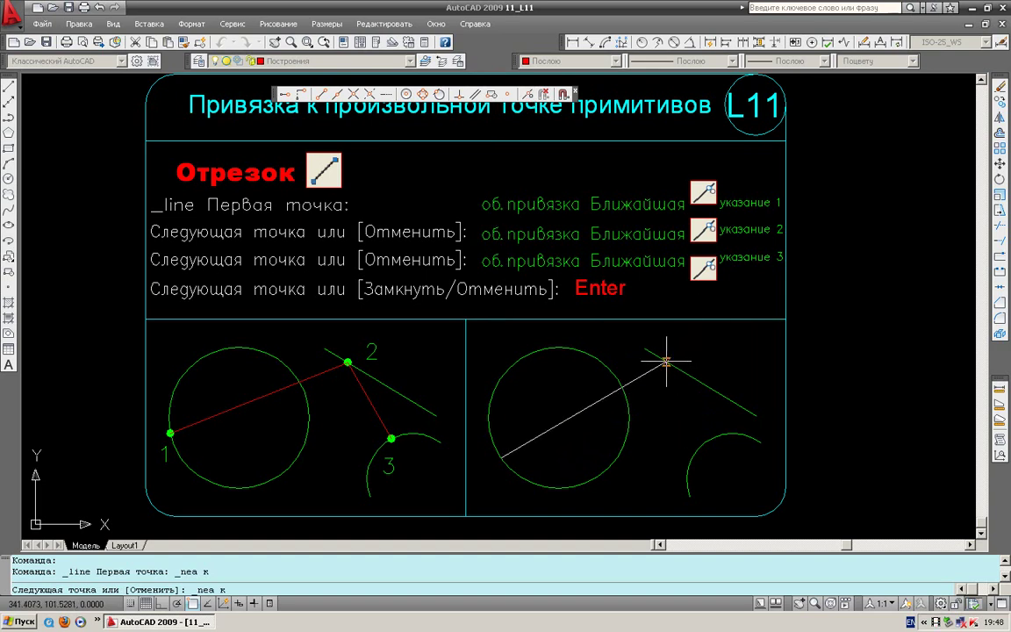
pyautogui.press('Escape')
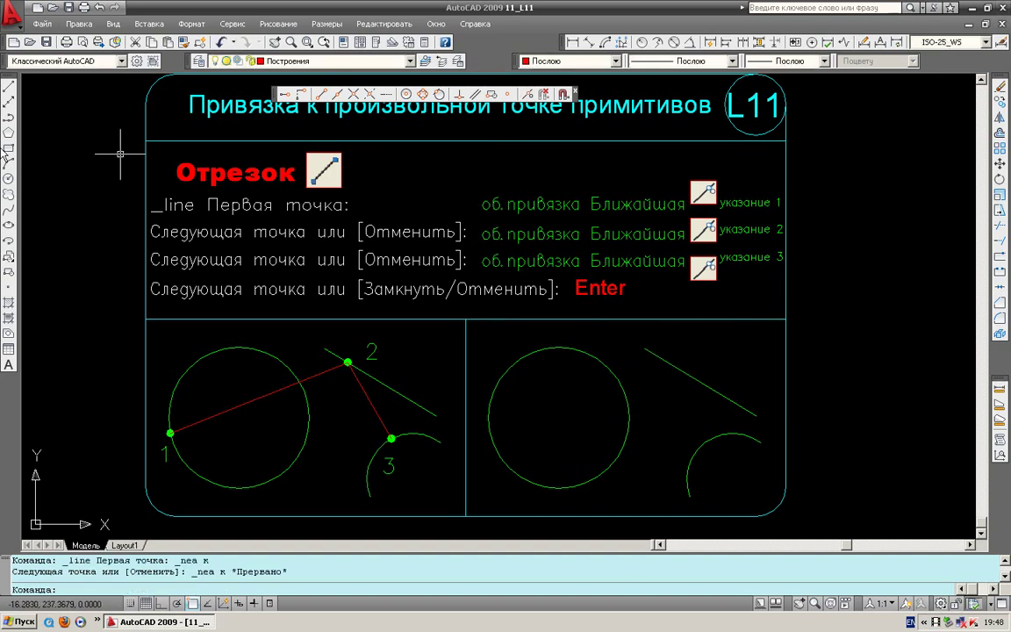
# Draw the red line nearest-snapped from the circle's lower-left edge to the slanted green line.
pyautogui.click(9, 87)
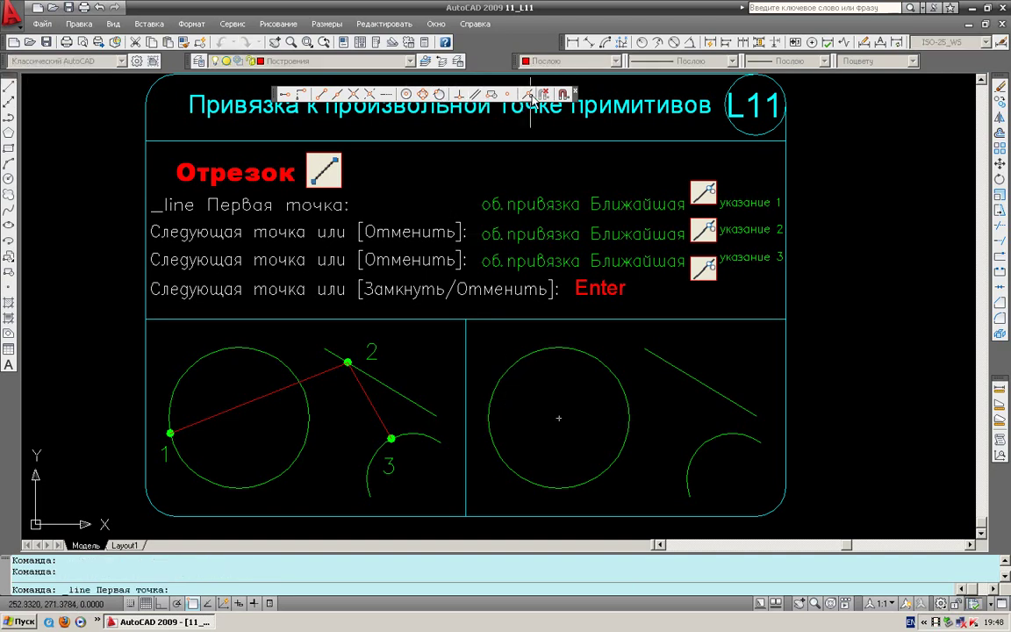
pyautogui.click(477, 93)
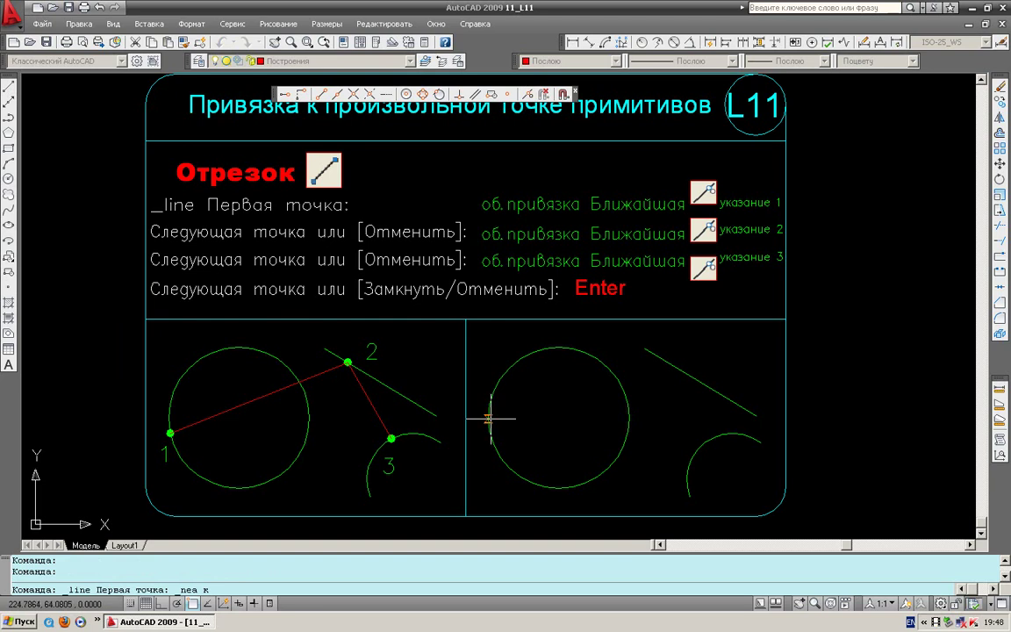
pyautogui.click(501, 457)
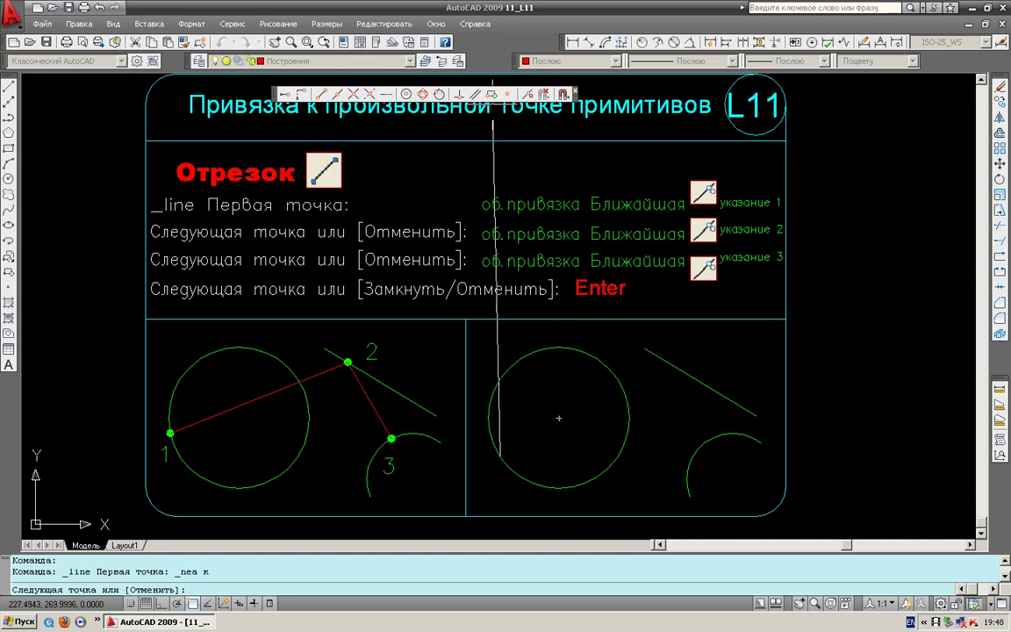
pyautogui.click(529, 94)
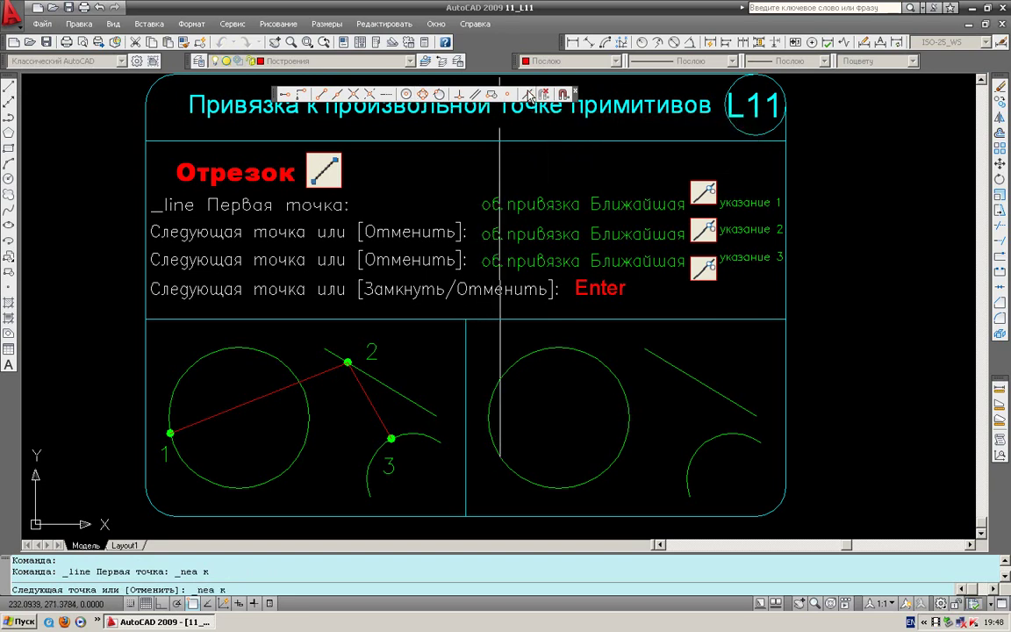
pyautogui.click(733, 403)
pyautogui.press('Return')
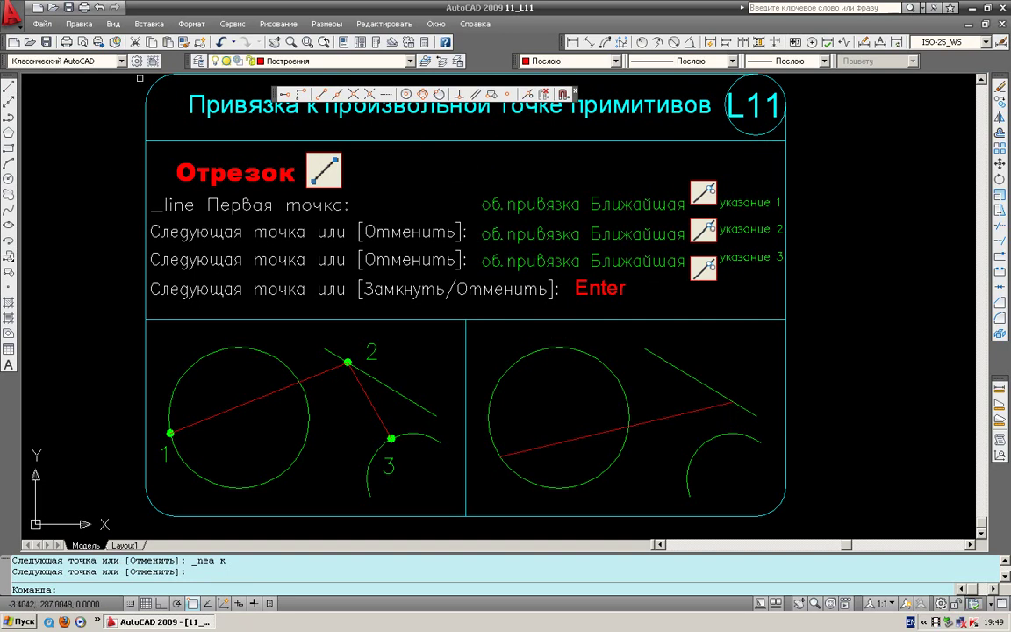
# Open the 12_L12 drawing and shift the view left and up.
pyautogui.click(51, 7)
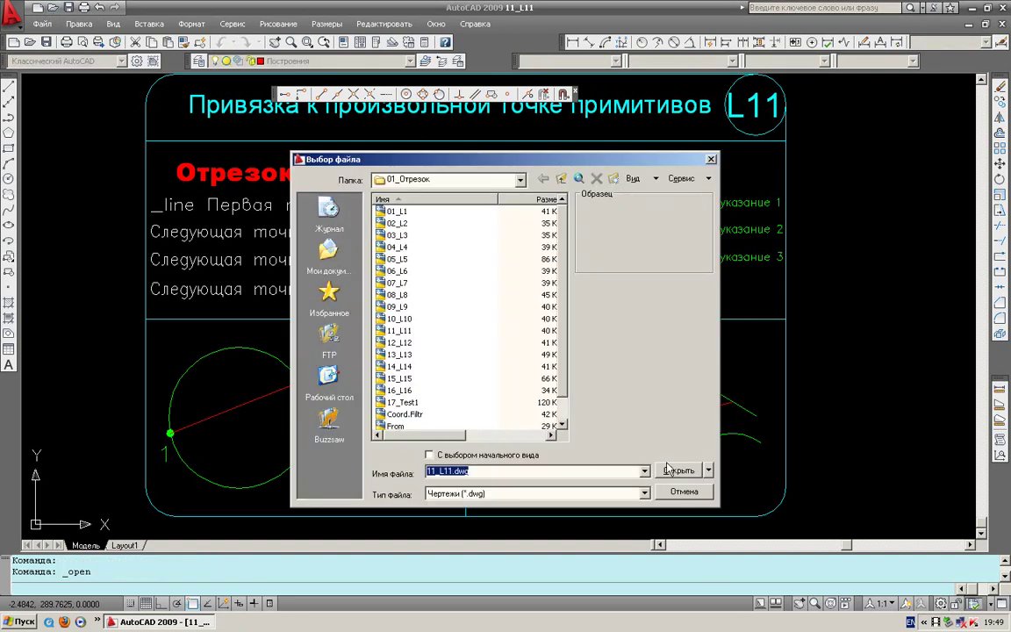
pyautogui.click(403, 342)
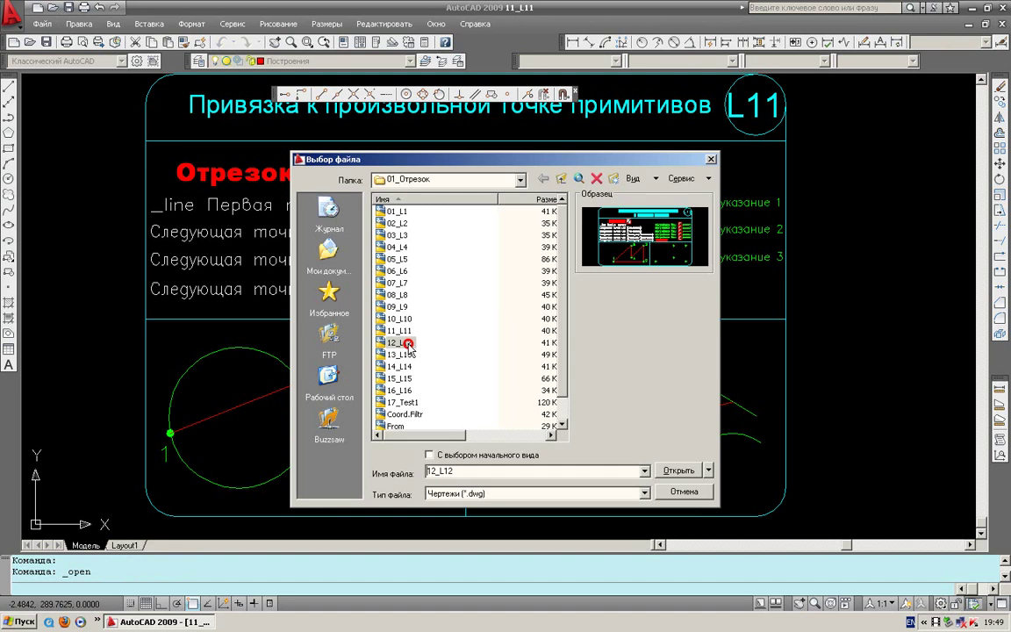
pyautogui.click(679, 471)
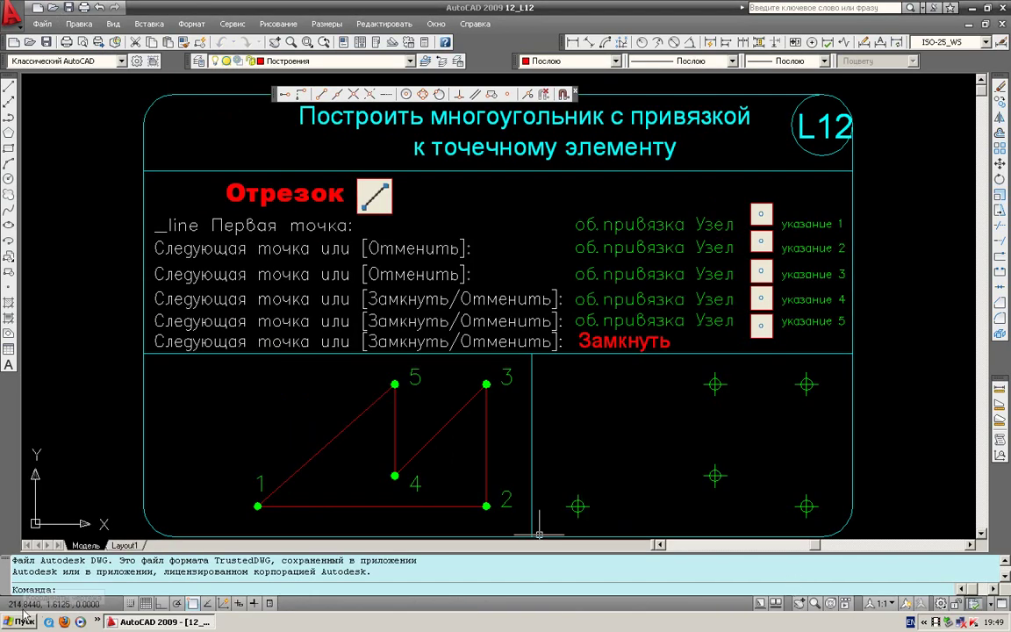
pyautogui.moveTo(488, 458); pyautogui.dragTo(355, 426, button='middle')
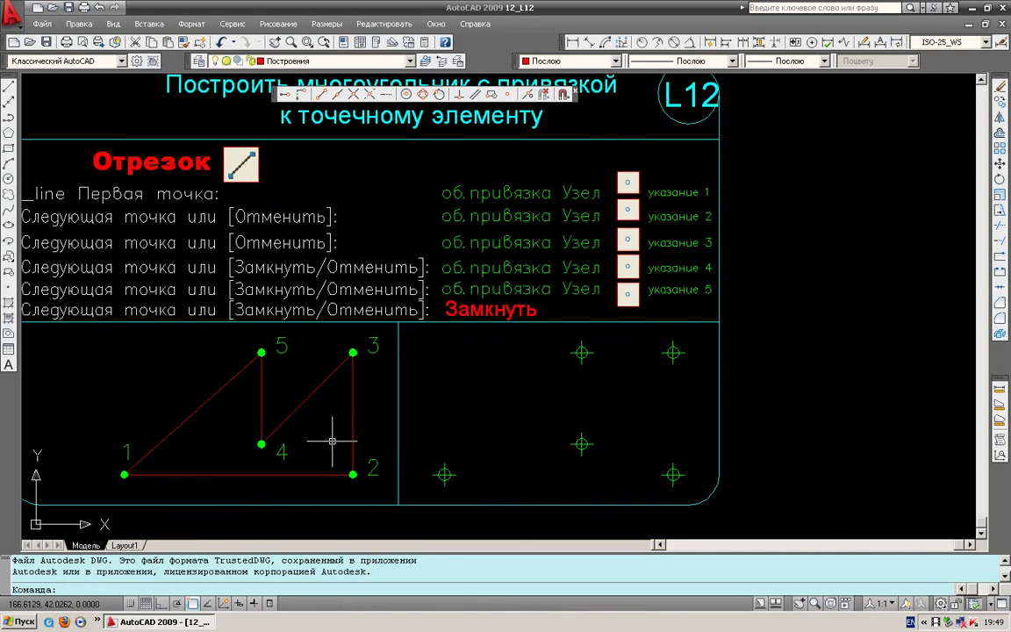
# Place four red point objects to the right of the L12 frame.
pyautogui.click(10, 290)
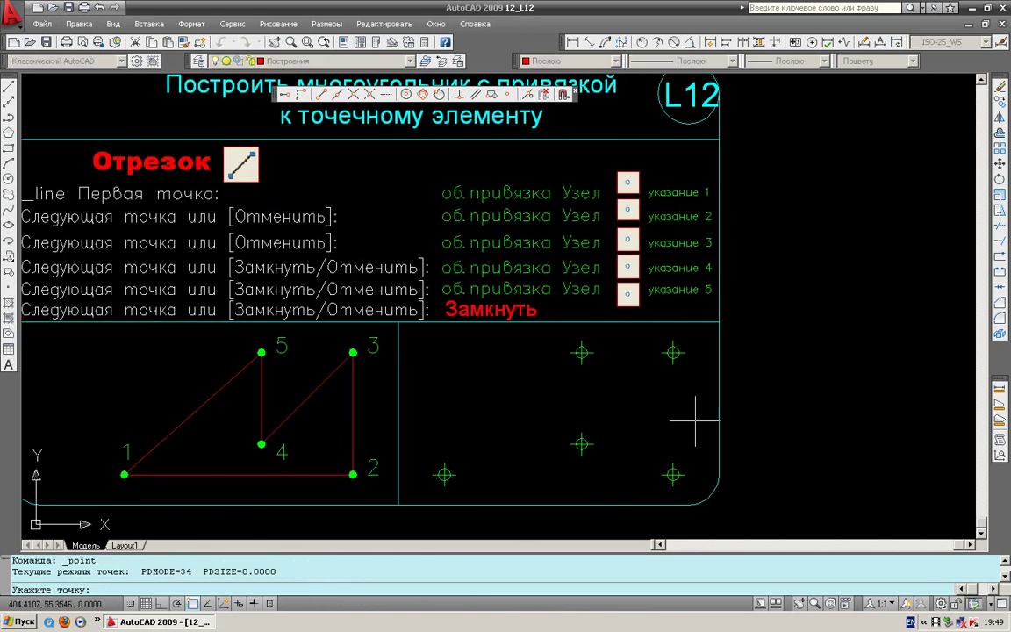
pyautogui.click(758, 422)
pyautogui.click(812, 396)
pyautogui.click(894, 389)
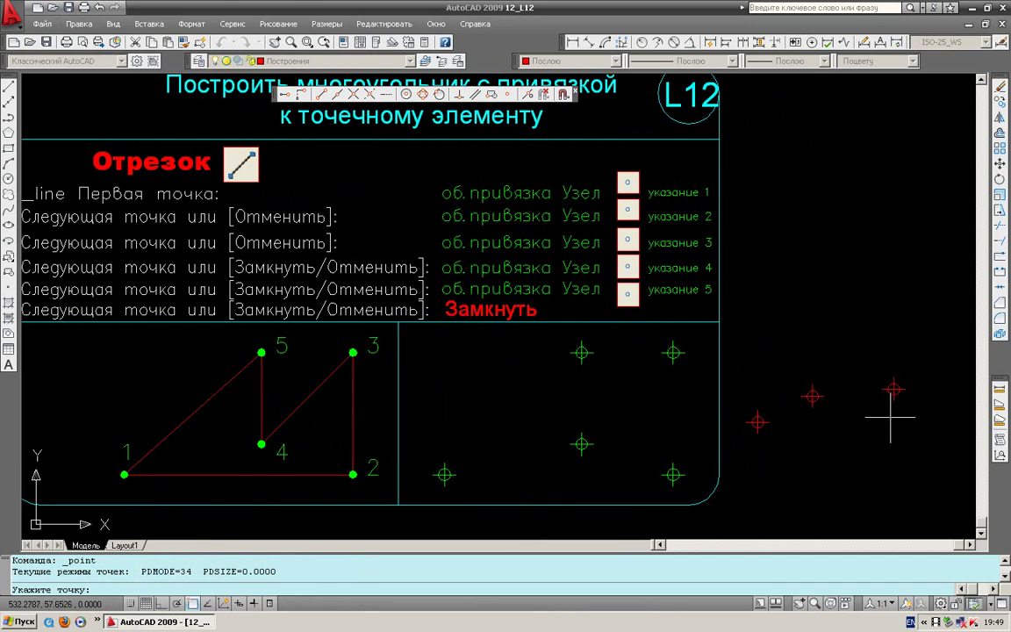
pyautogui.click(889, 492)
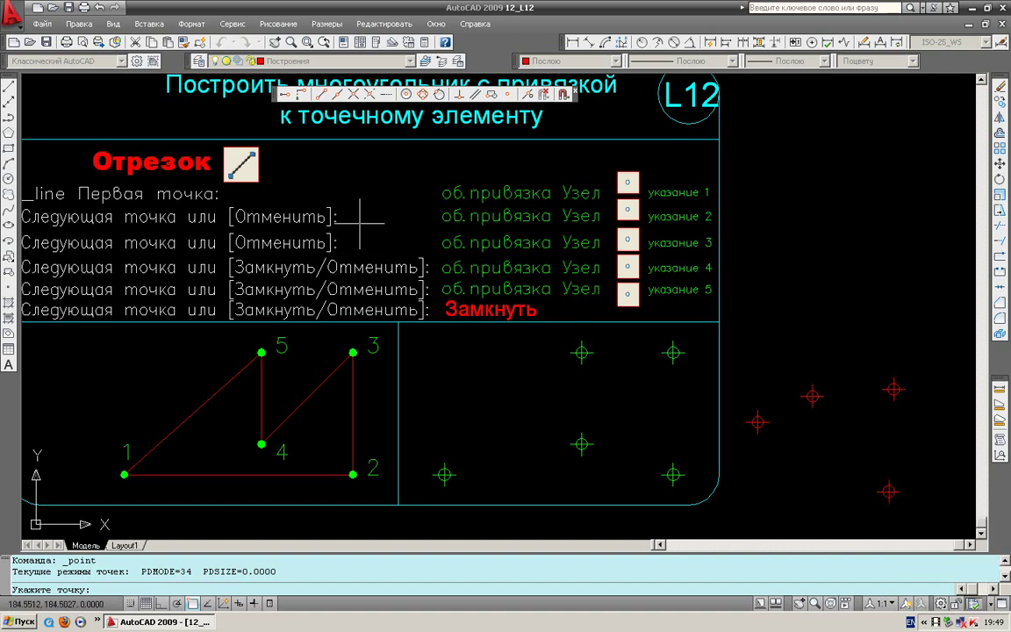
pyautogui.click(193, 24)
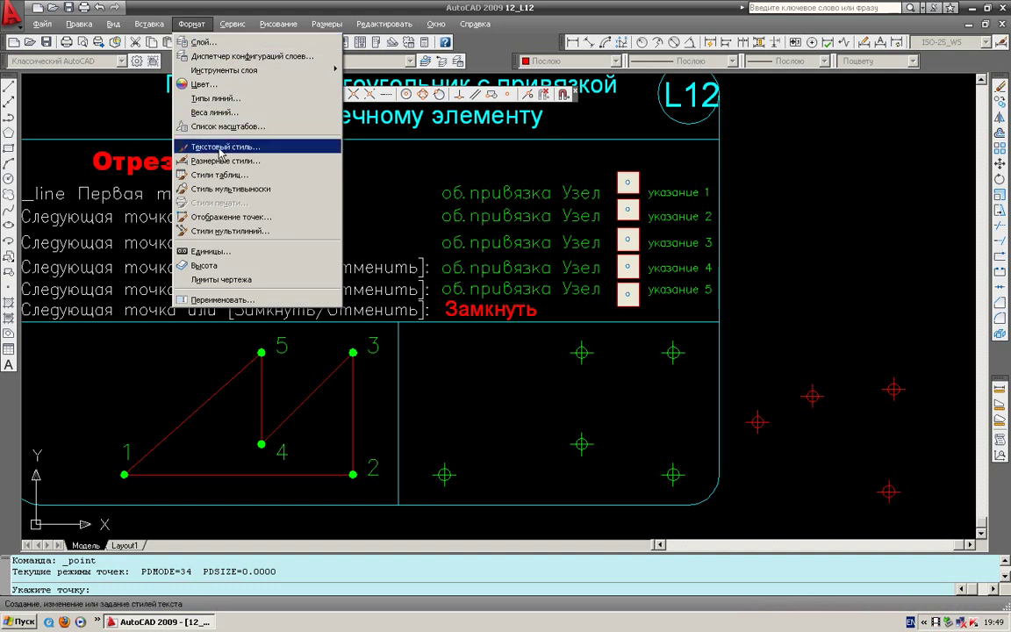
# Set the point style to the plain dot.
pyautogui.click(218, 217)
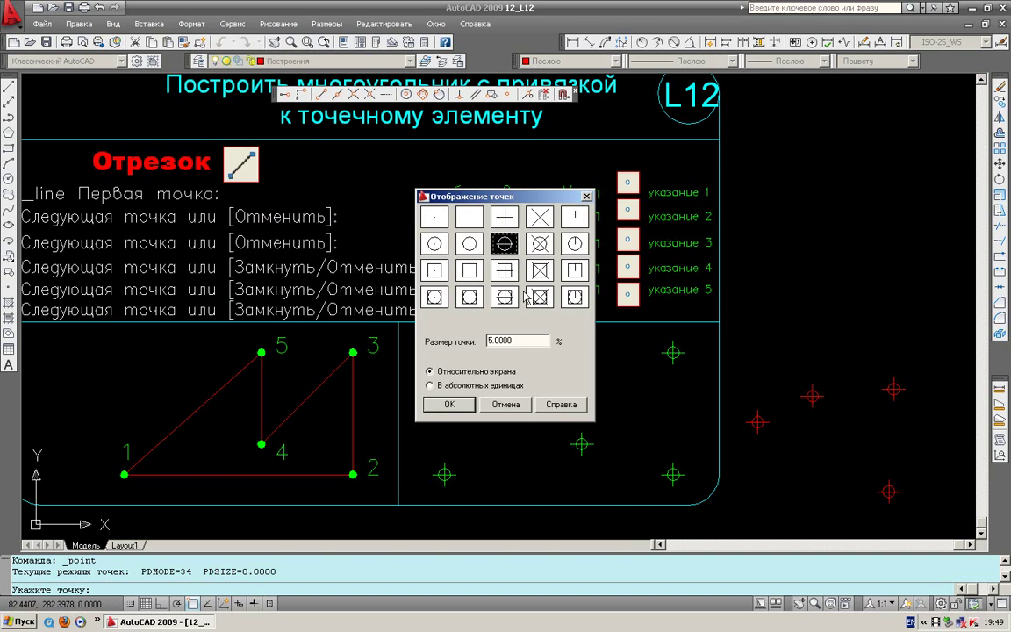
pyautogui.click(434, 219)
pyautogui.click(449, 405)
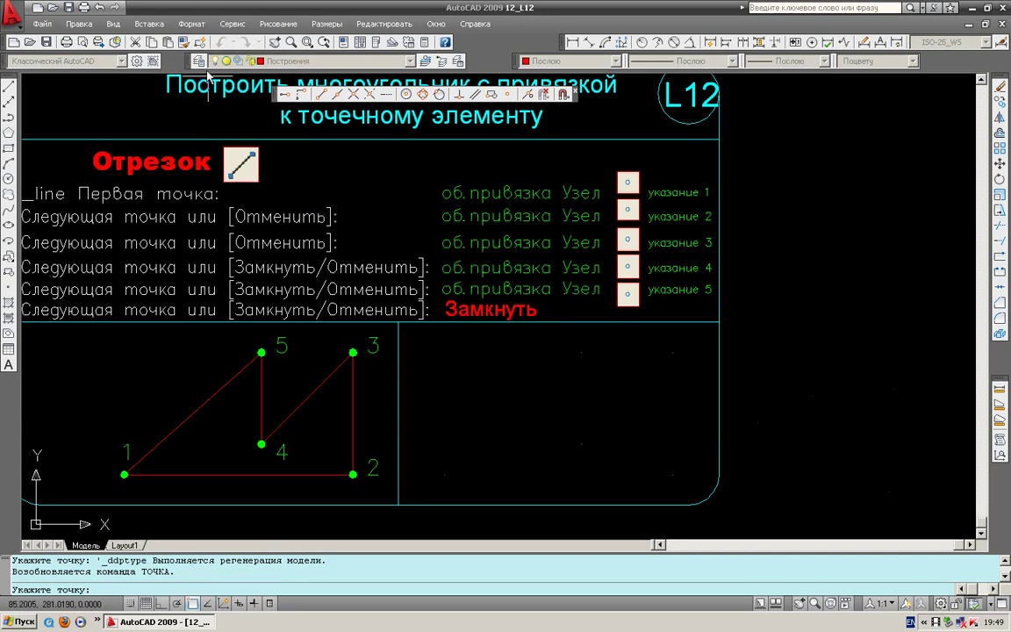
# Change the point style to the circle-with-X marker.
pyautogui.click(193, 25)
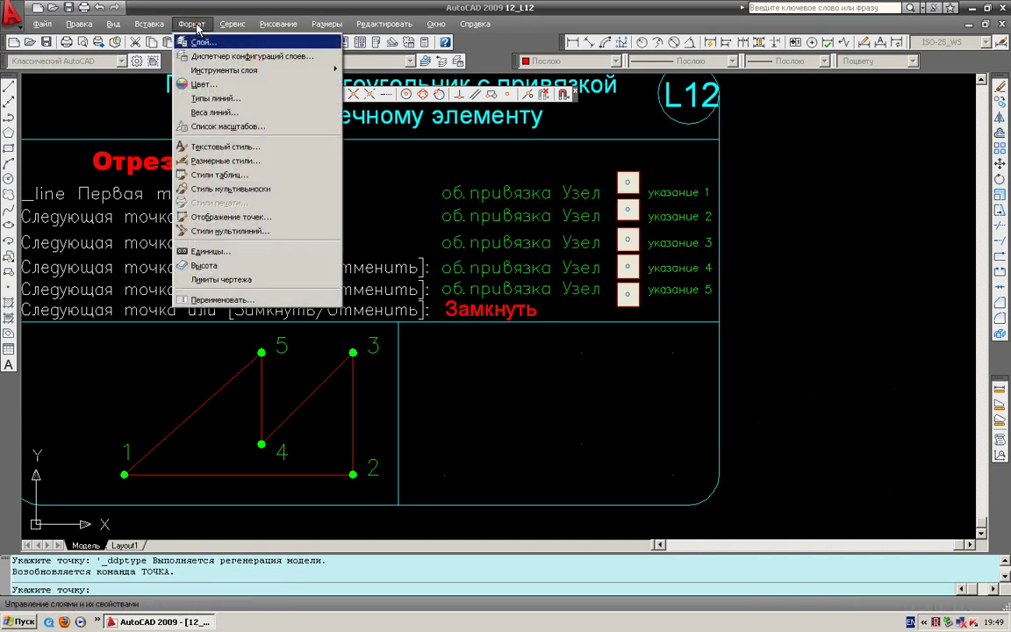
pyautogui.click(243, 220)
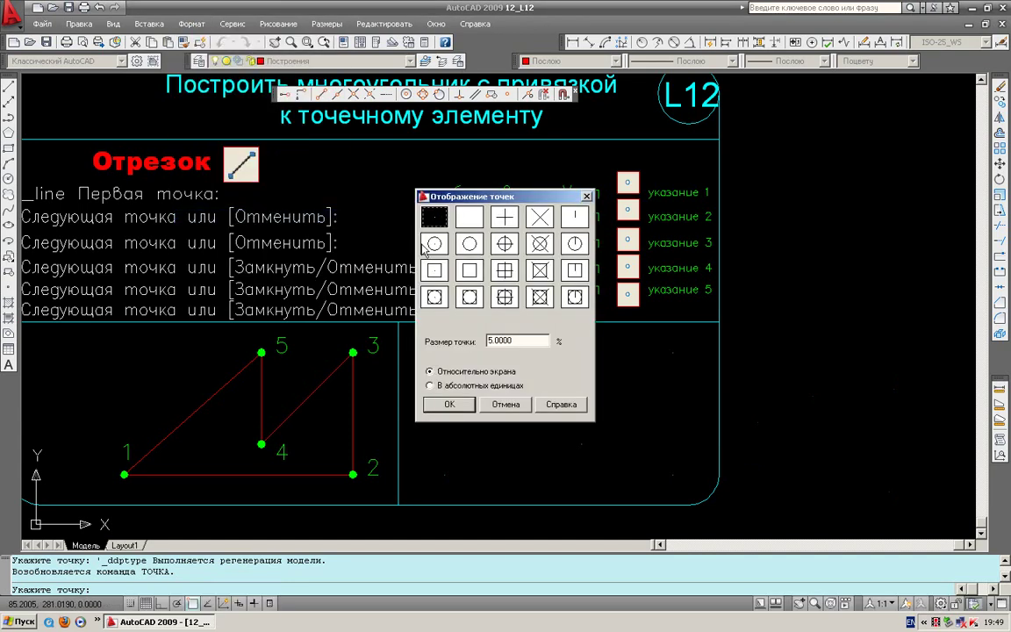
pyautogui.click(540, 244)
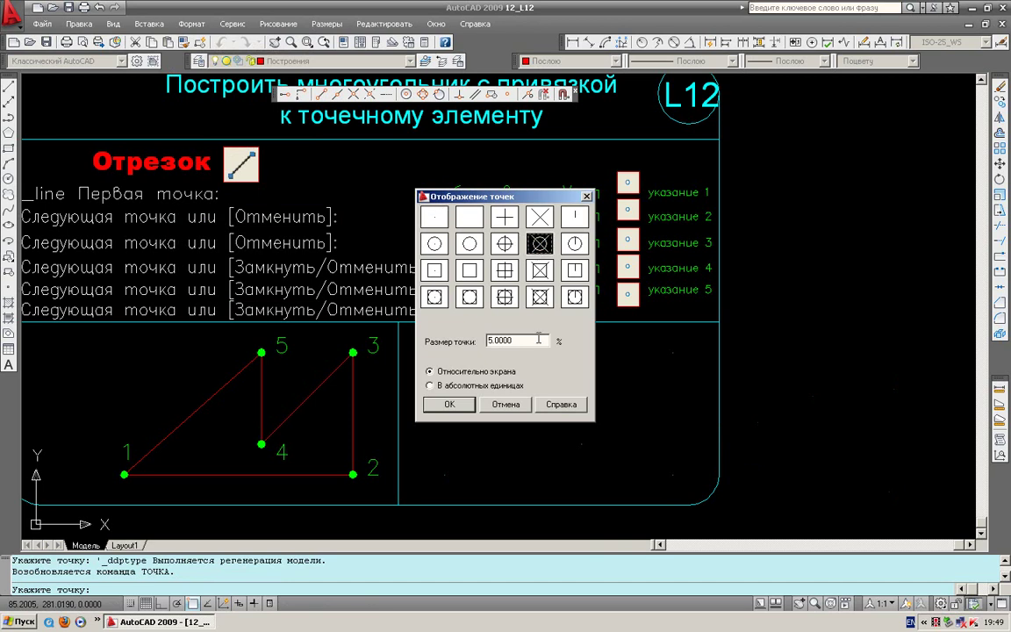
pyautogui.click(460, 404)
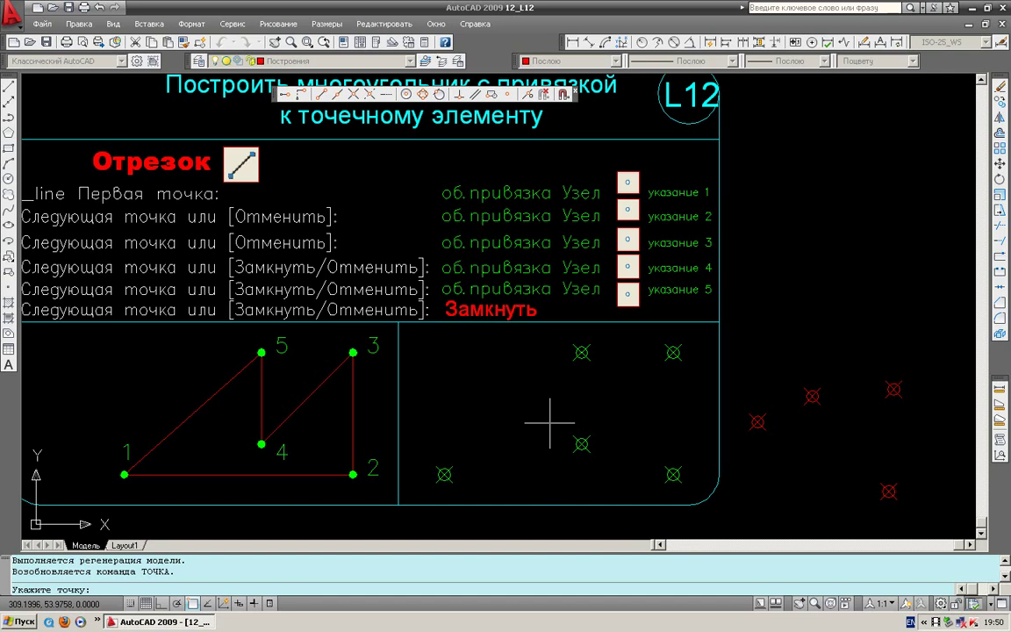
# Add one more point at lower right, then window-select and delete the red objects.
pyautogui.click(947, 521)
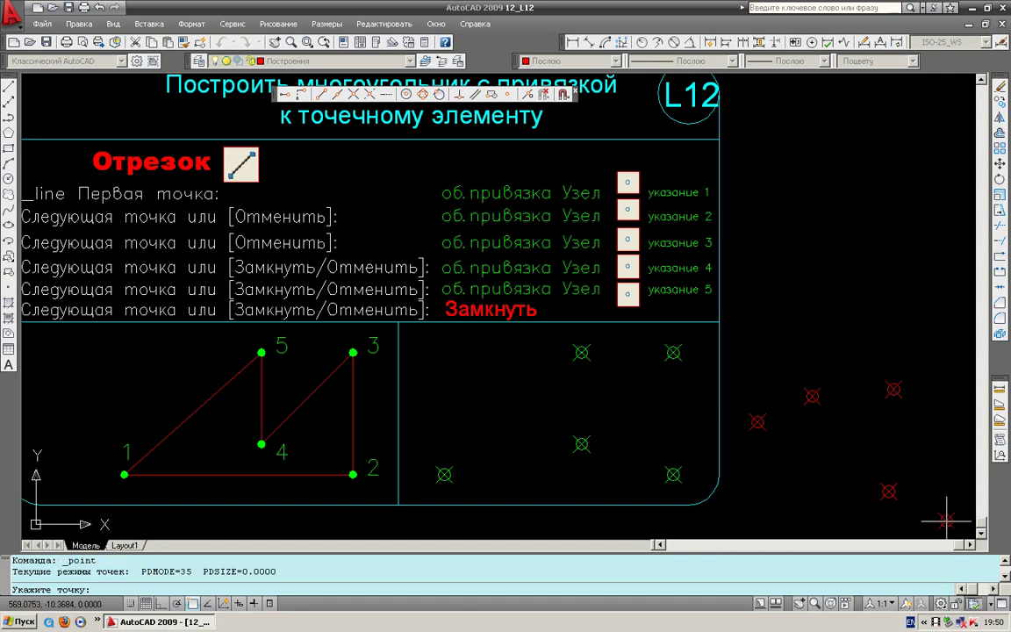
pyautogui.press('Escape')
pyautogui.click(962, 529)
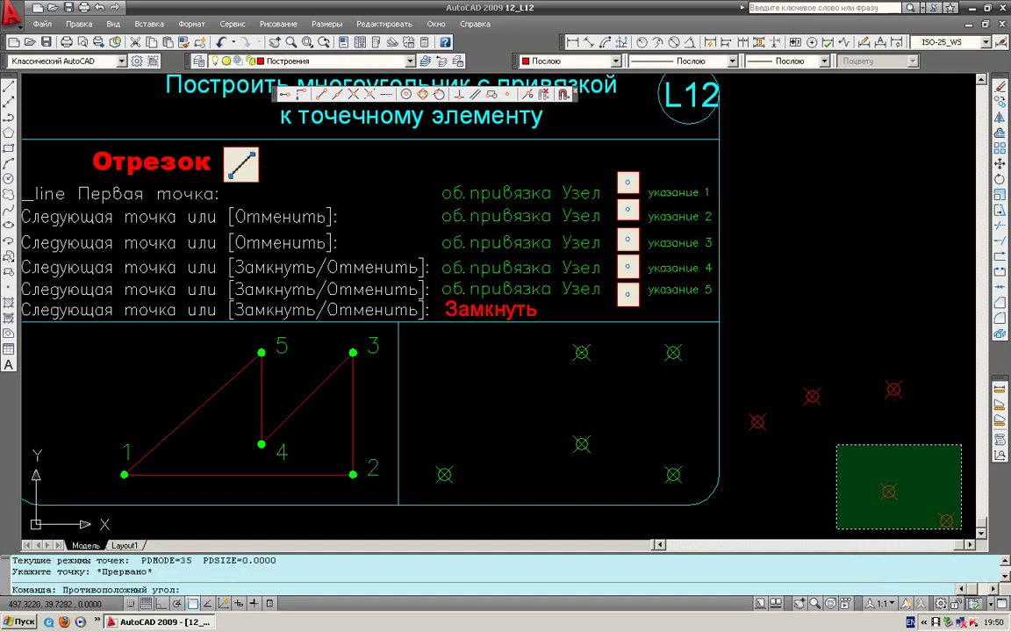
pyautogui.click(707, 338)
pyautogui.press('Delete')
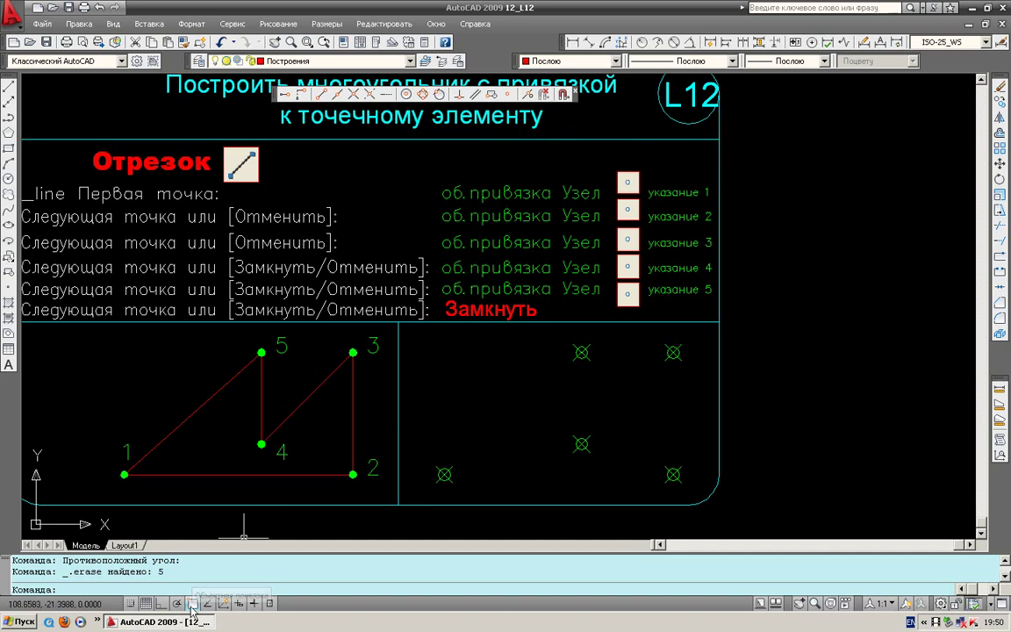
pyautogui.rightClick(192, 610)
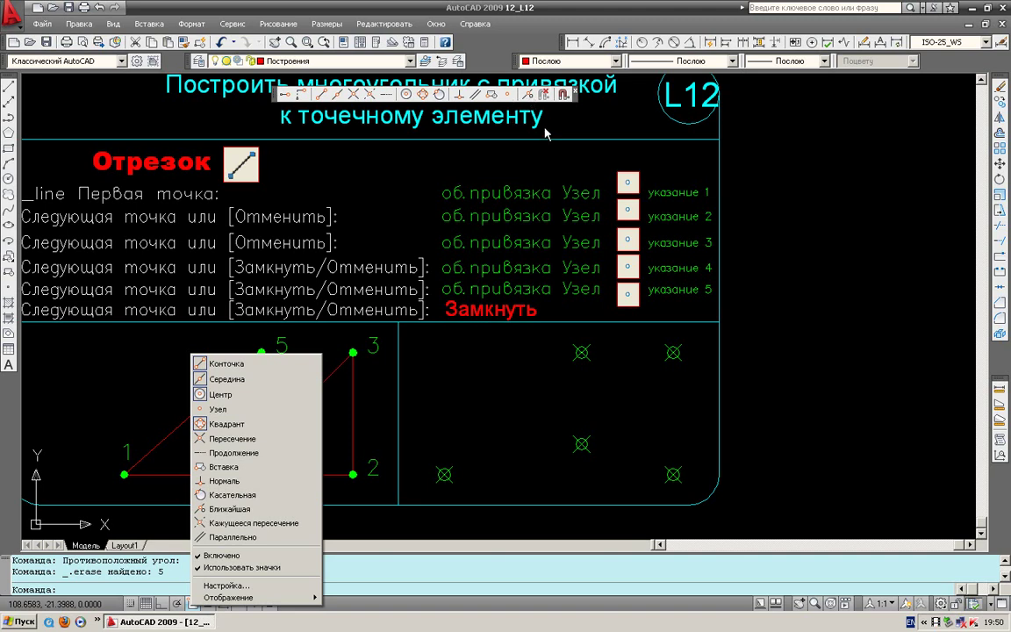
# Start the red outline at the lower-left node, running through the lower-right and upper-right nodes.
pyautogui.press('Escape')
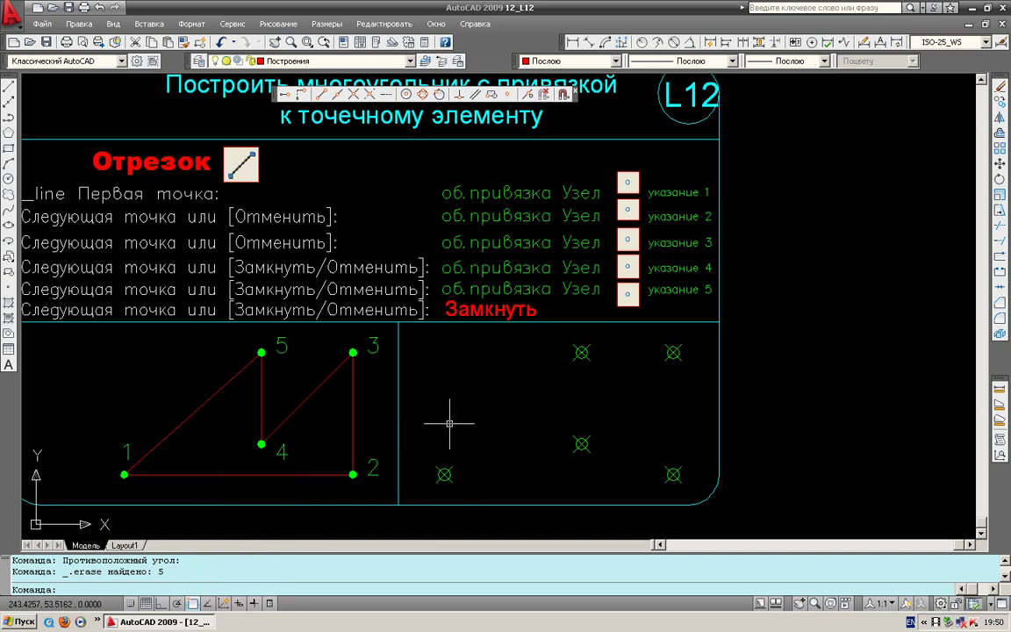
pyautogui.click(7, 87)
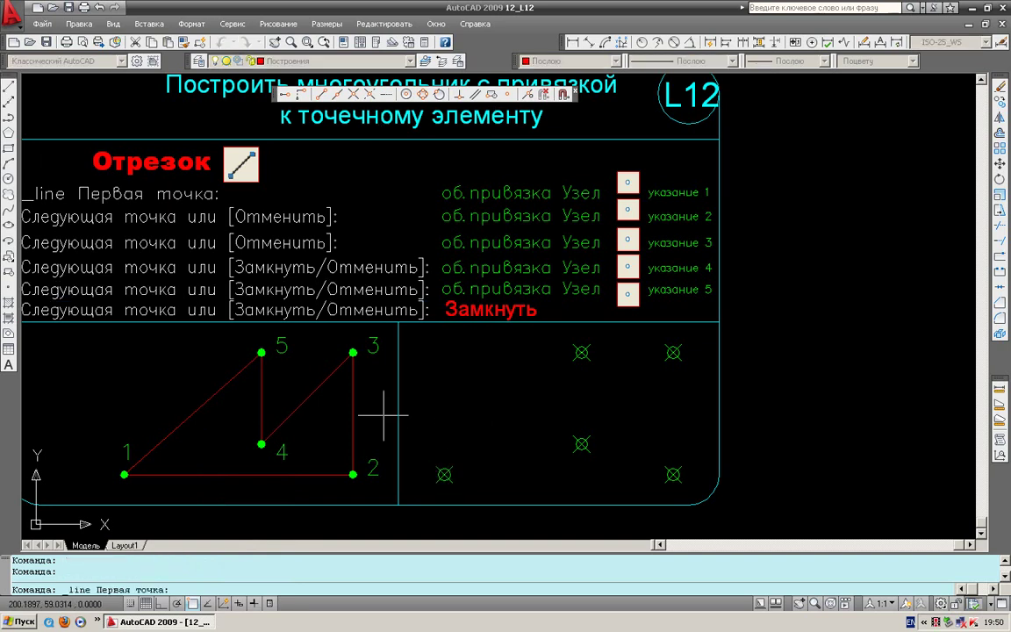
pyautogui.click(446, 474)
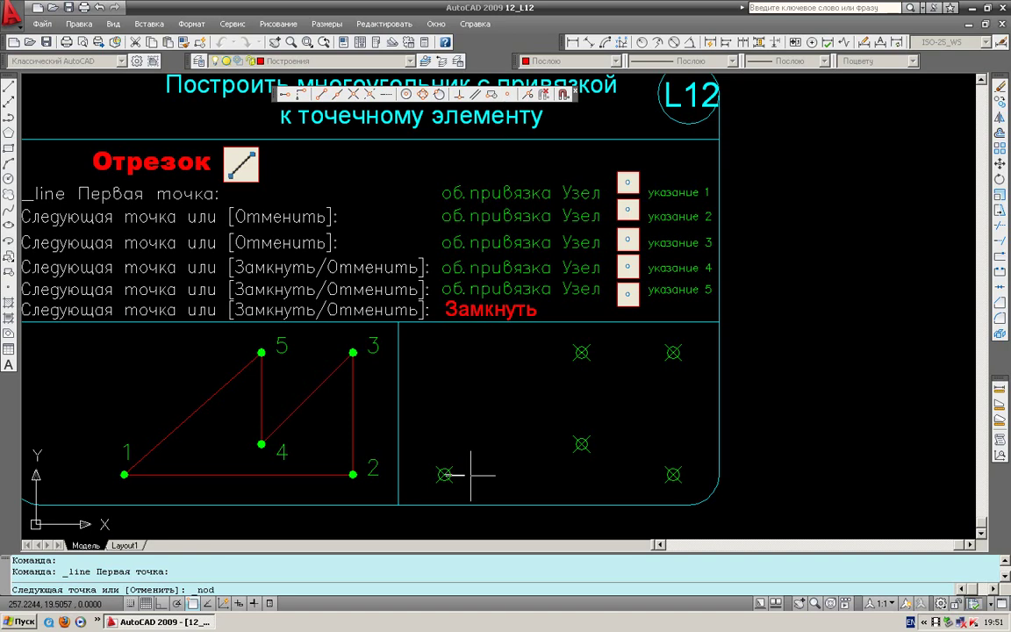
pyautogui.click(673, 475)
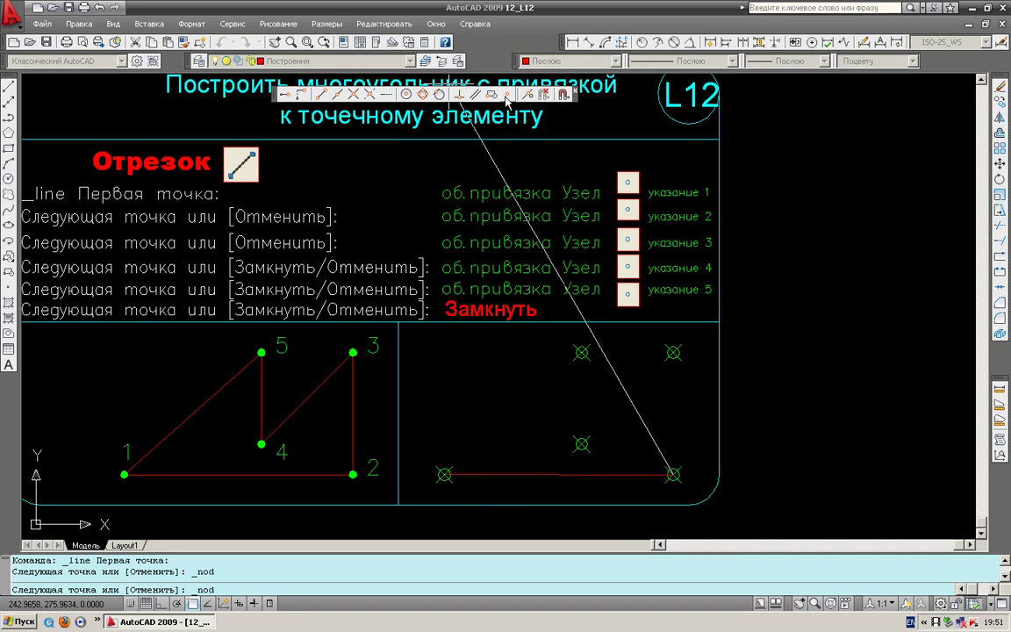
pyautogui.click(674, 352)
pyautogui.click(508, 94)
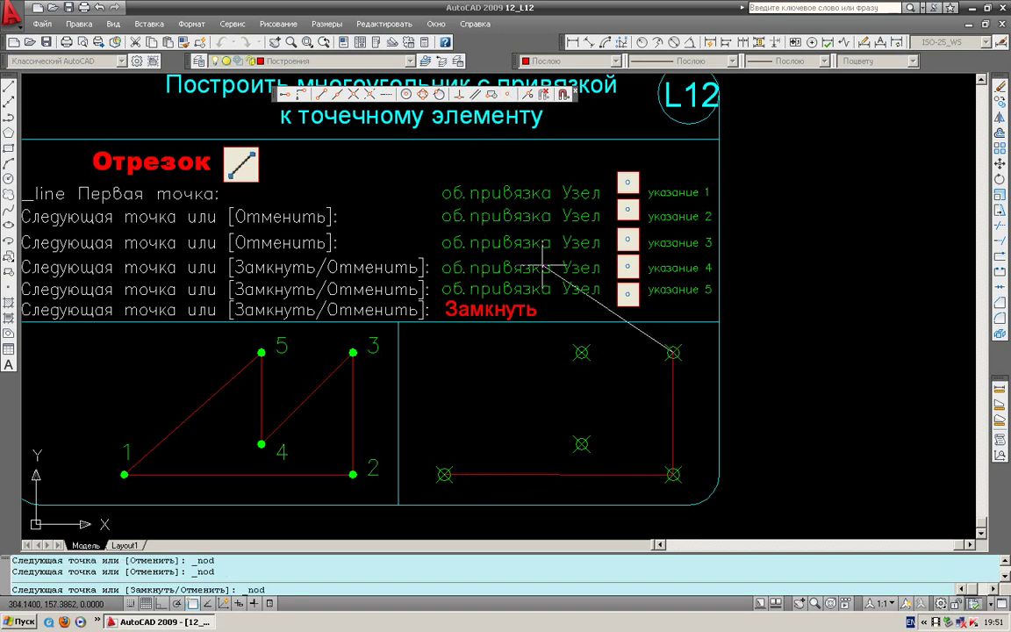
# Continue through the upper-middle and middle nodes, closing the outline at the lower-left node.
pyautogui.click(582, 352)
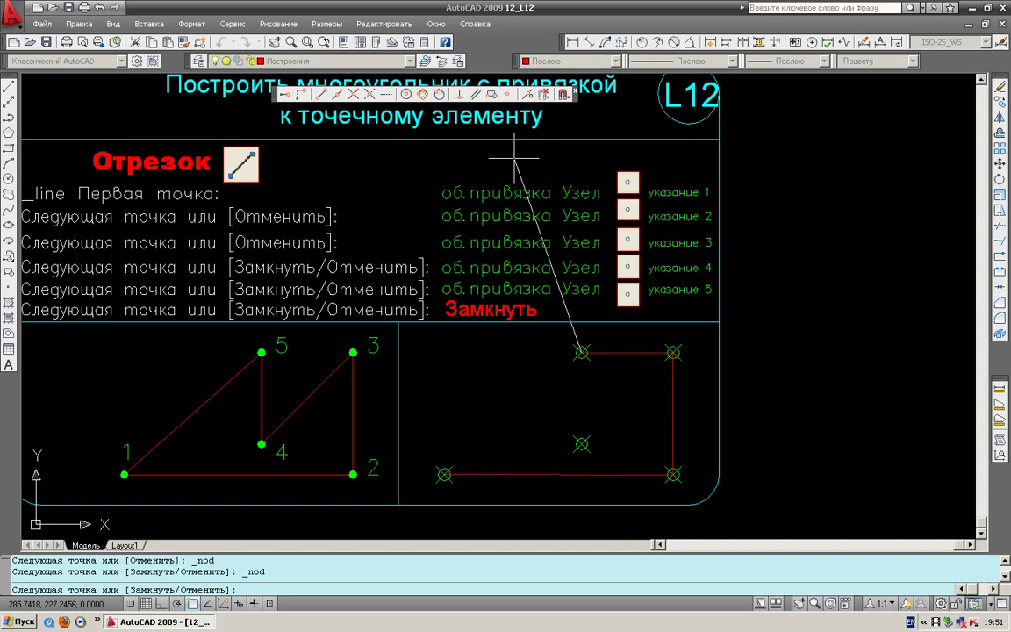
pyautogui.click(507, 94)
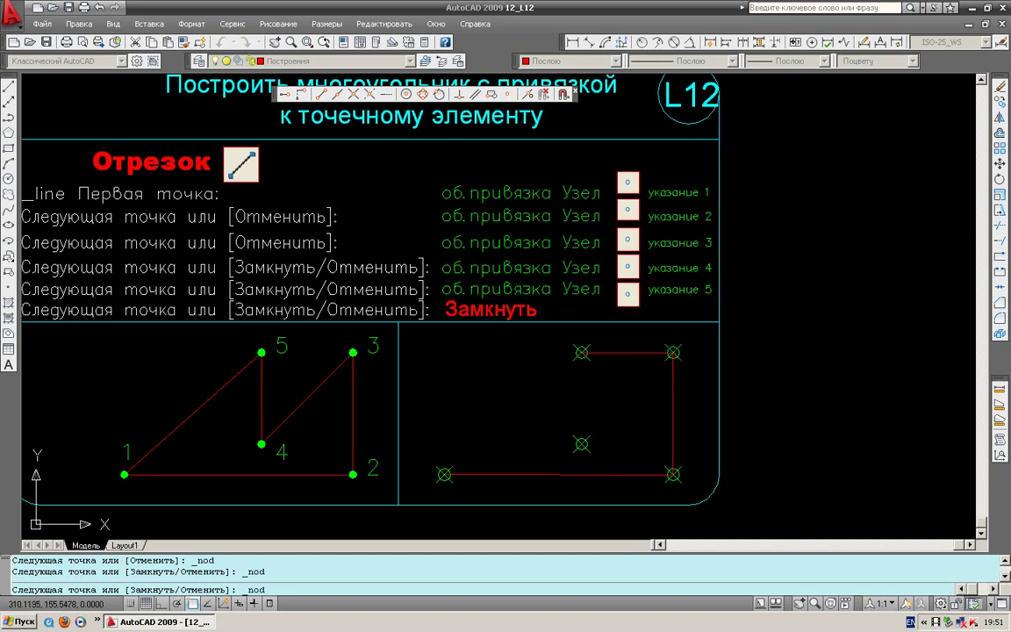
pyautogui.click(582, 444)
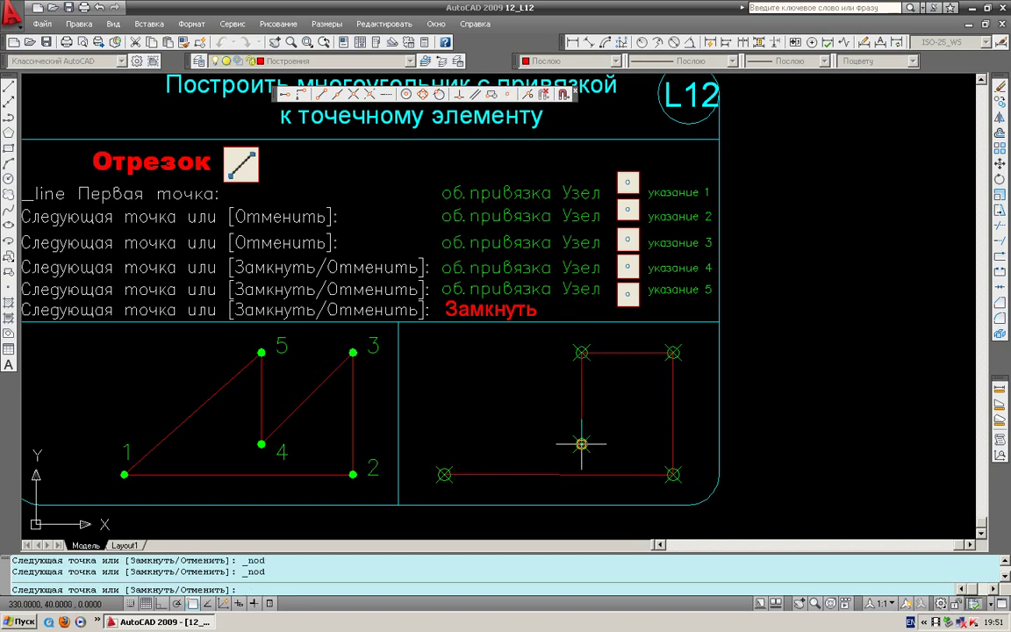
pyautogui.click(509, 95)
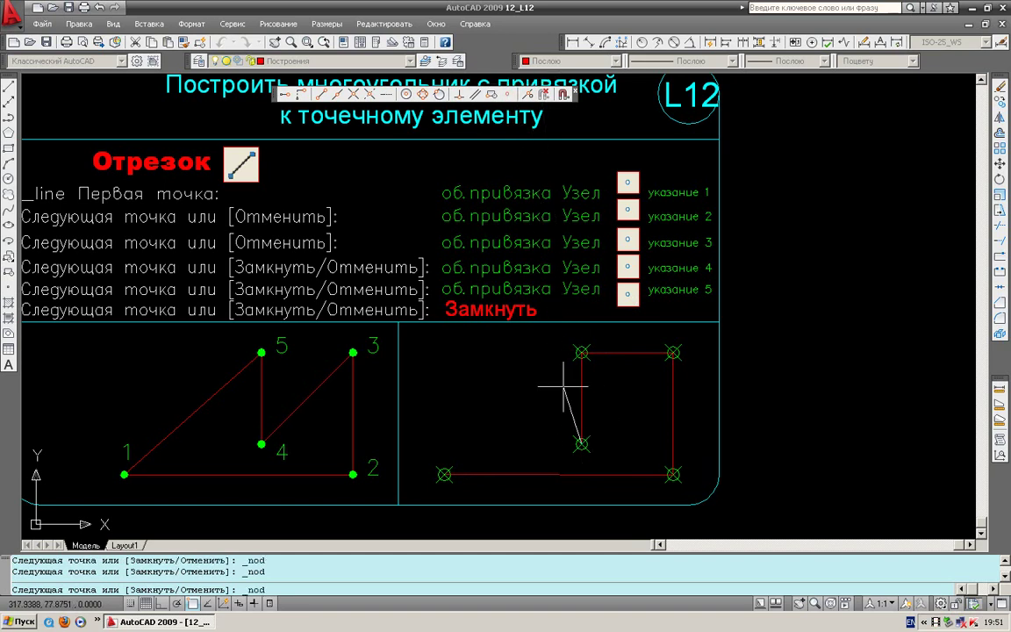
pyautogui.click(444, 475)
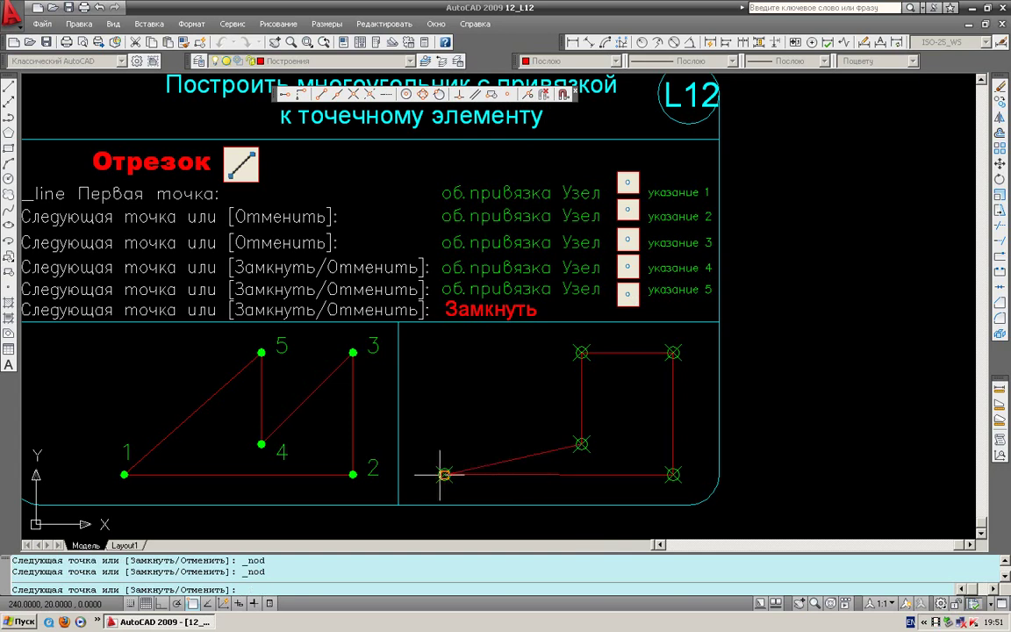
pyautogui.press('Return')
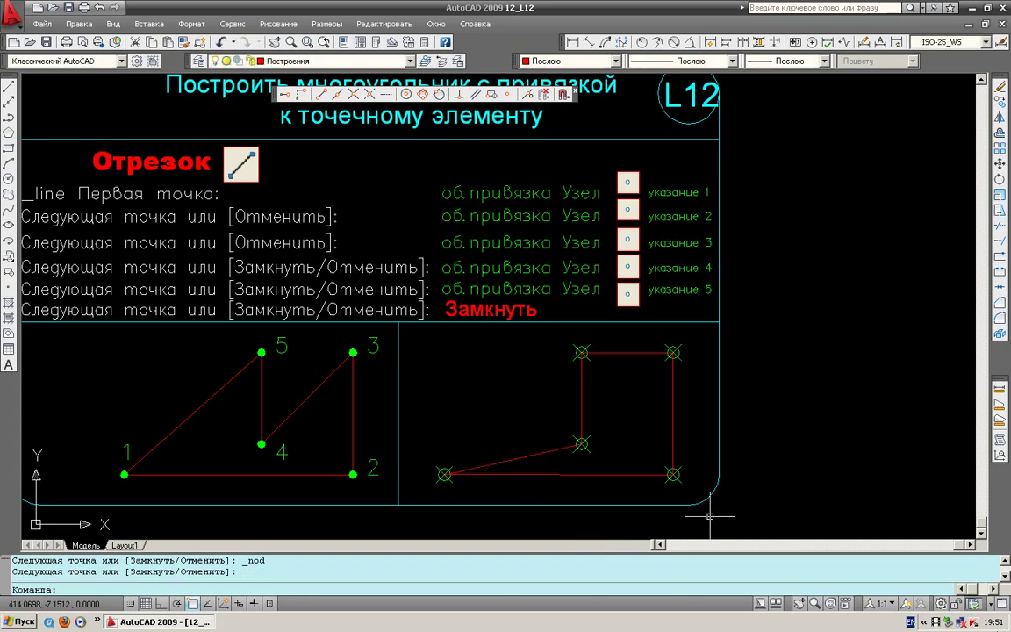
# Open the 13_L13 drawing and bring the whole sheet into view.
pyautogui.click(54, 8)
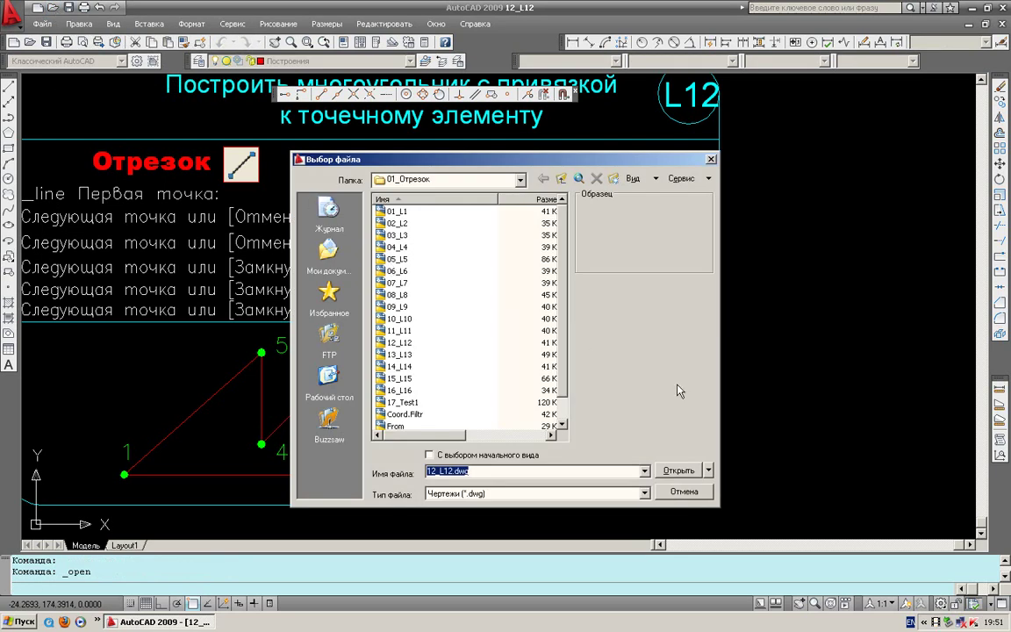
pyautogui.click(397, 353)
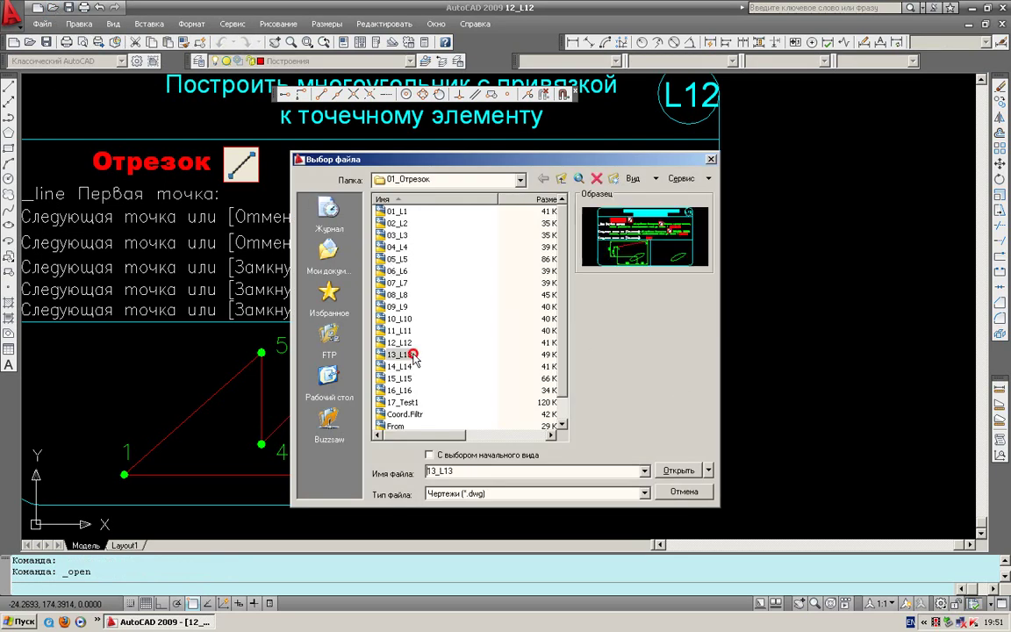
pyautogui.click(677, 470)
pyautogui.scroll(-1, 878, 491)
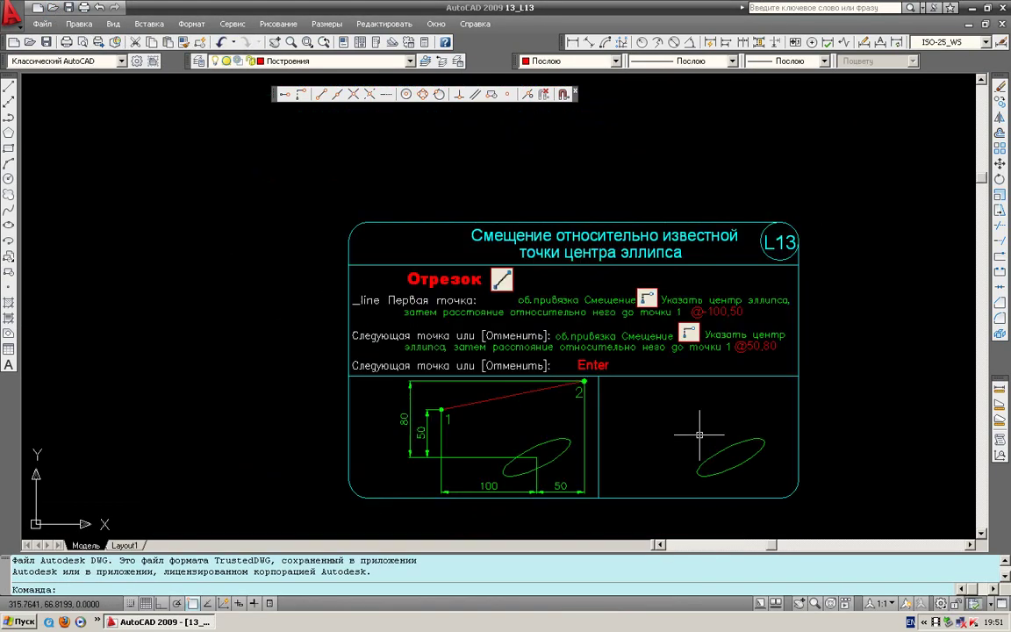
pyautogui.moveTo(849, 513); pyautogui.dragTo(700, 434, button='middle')
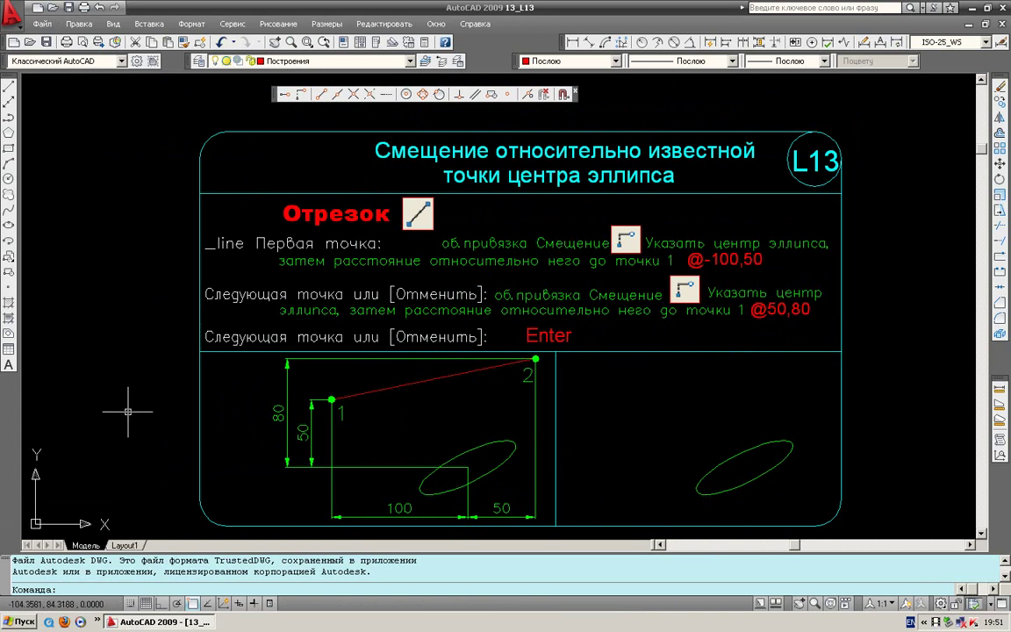
# Inspect the right-hand ellipse and the sample red line by selecting them.
pyautogui.click(720, 463)
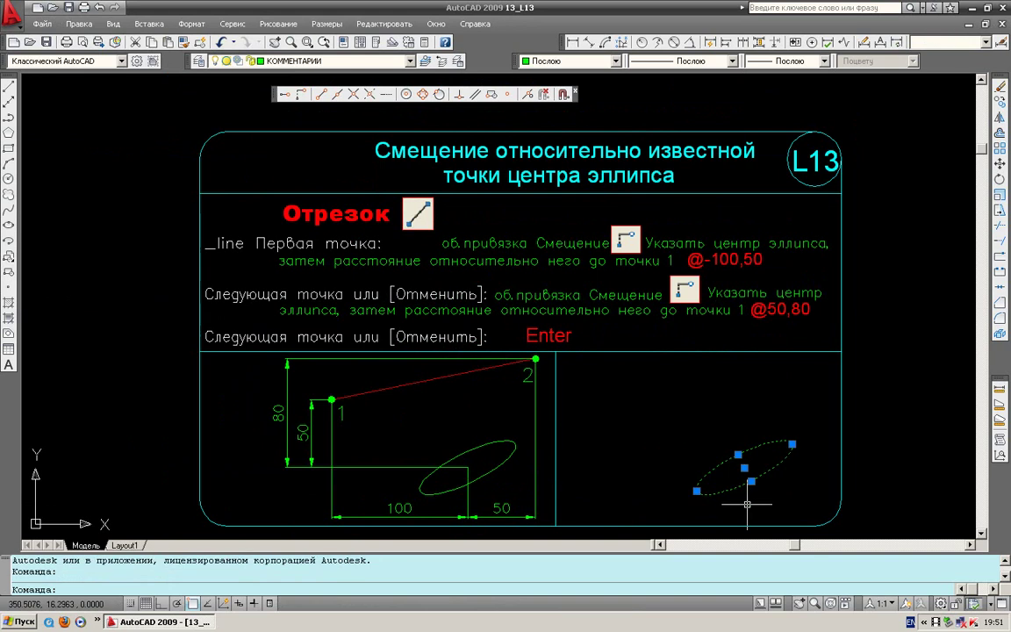
pyautogui.moveTo(742, 503)
pyautogui.mouseDown(button='middle')
pyautogui.moveTo(694, 498)
pyautogui.moveTo(716, 474)
pyautogui.mouseUp(button='middle')
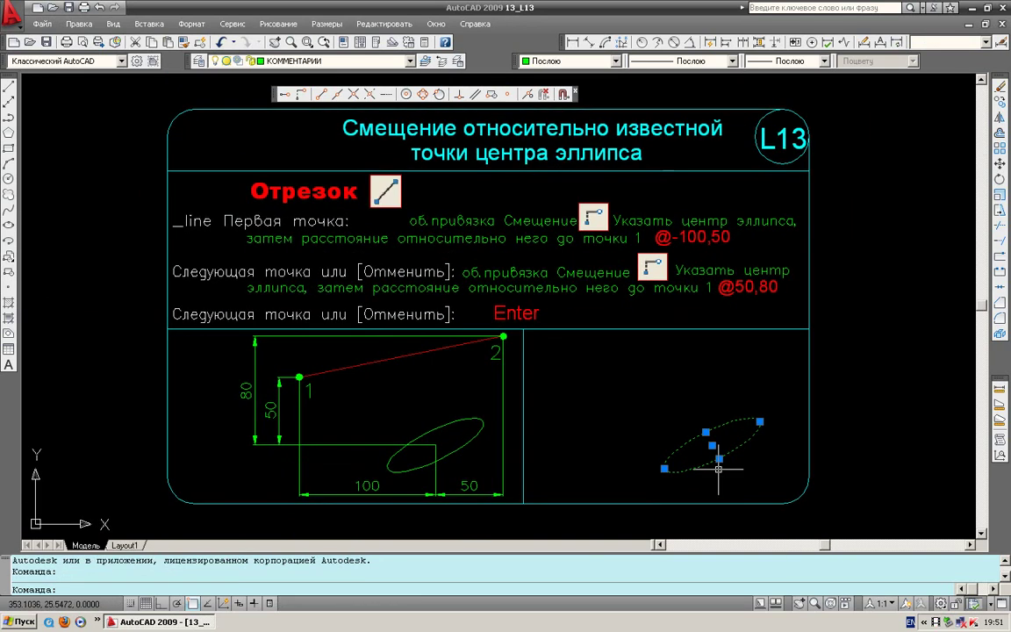
pyautogui.press('Escape')
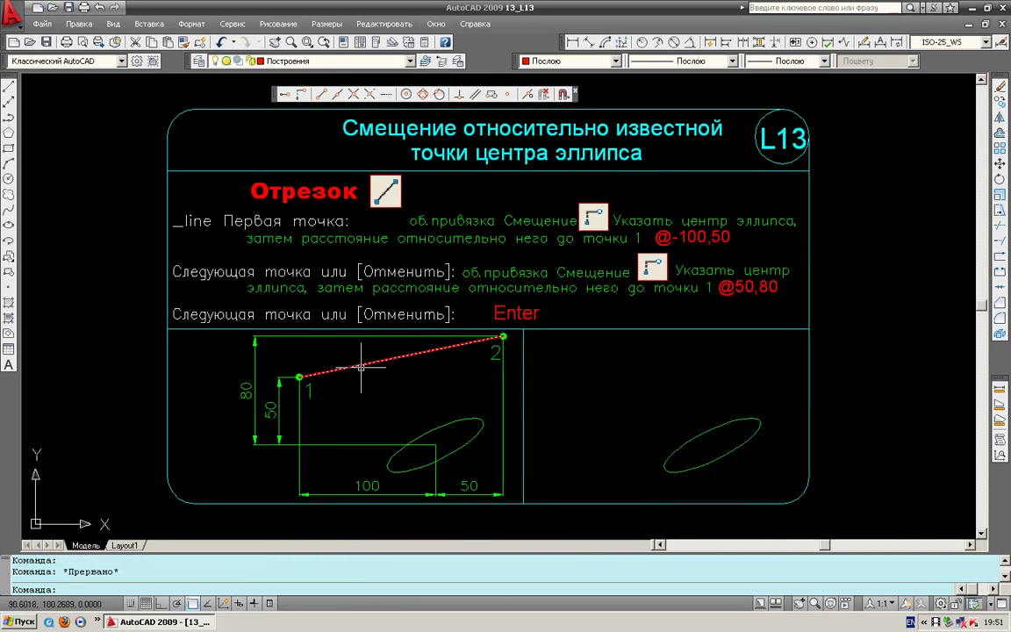
pyautogui.click(360, 363)
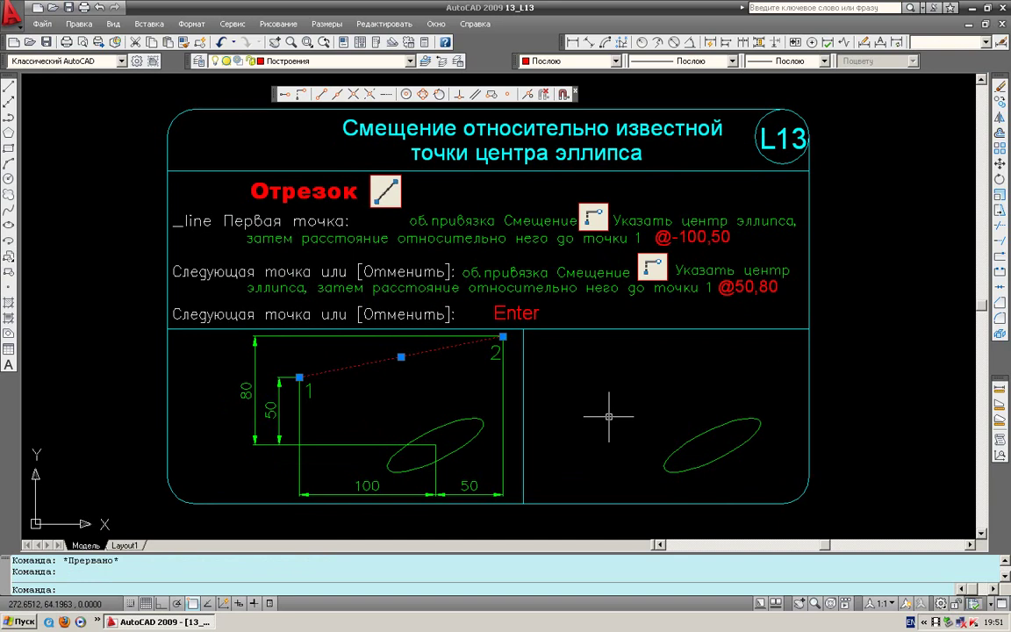
pyautogui.press('Escape')
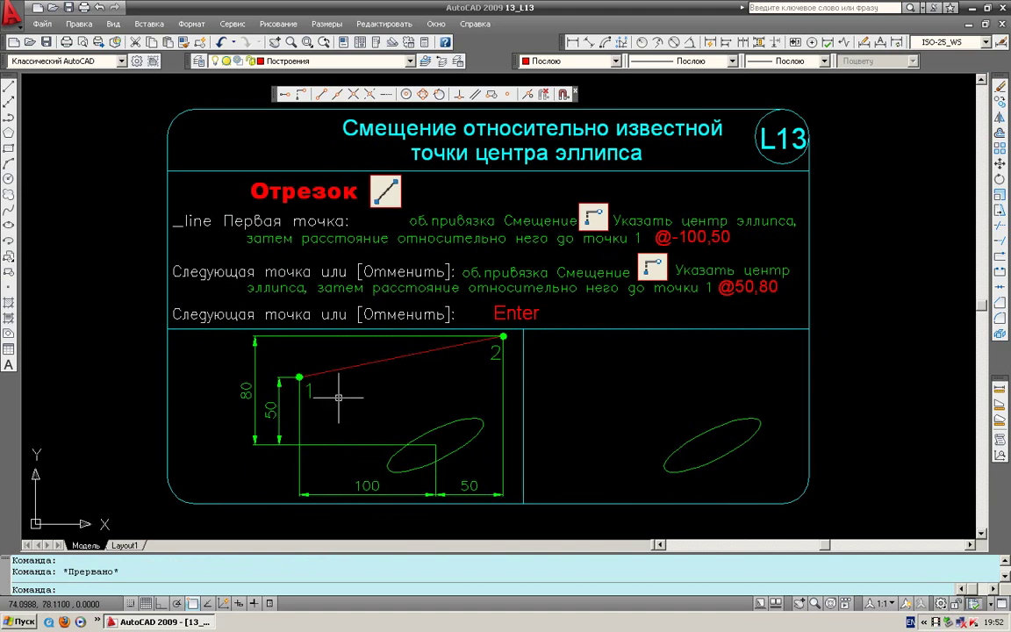
# With Polar on, draw a line from the ellipse centre 100 units left, then 500 up.
pyautogui.click(9, 86)
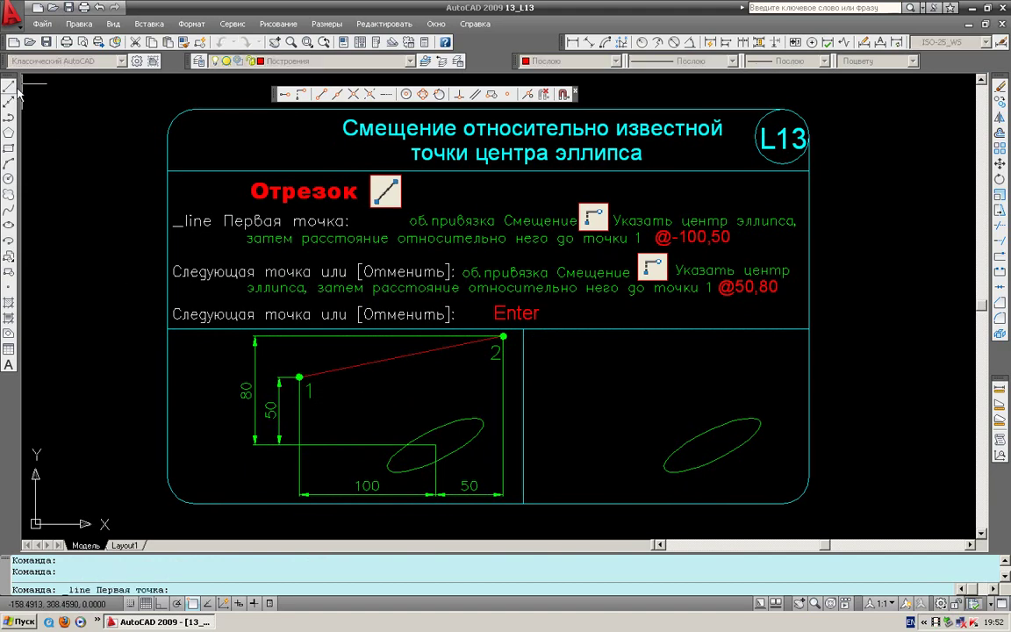
pyautogui.click(712, 446)
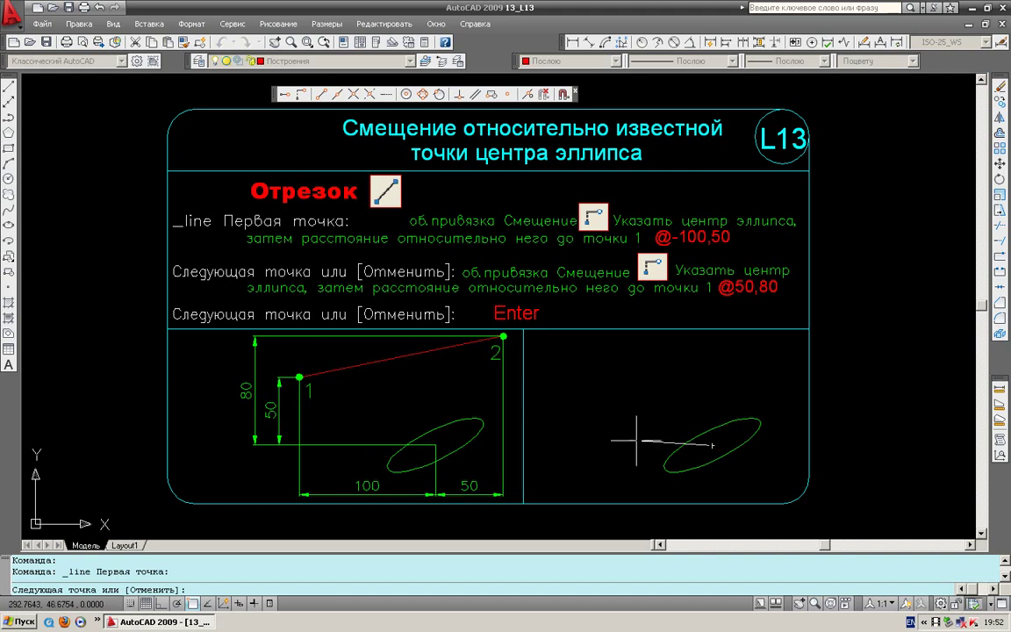
pyautogui.press('F10')
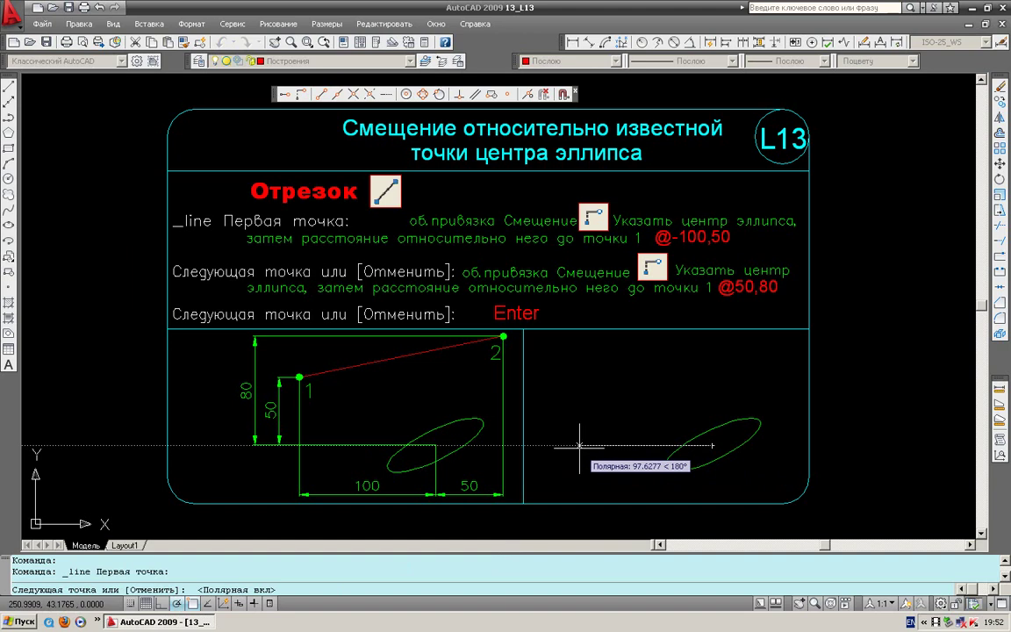
pyautogui.write('100')
pyautogui.press('Return')
pyautogui.write('500')
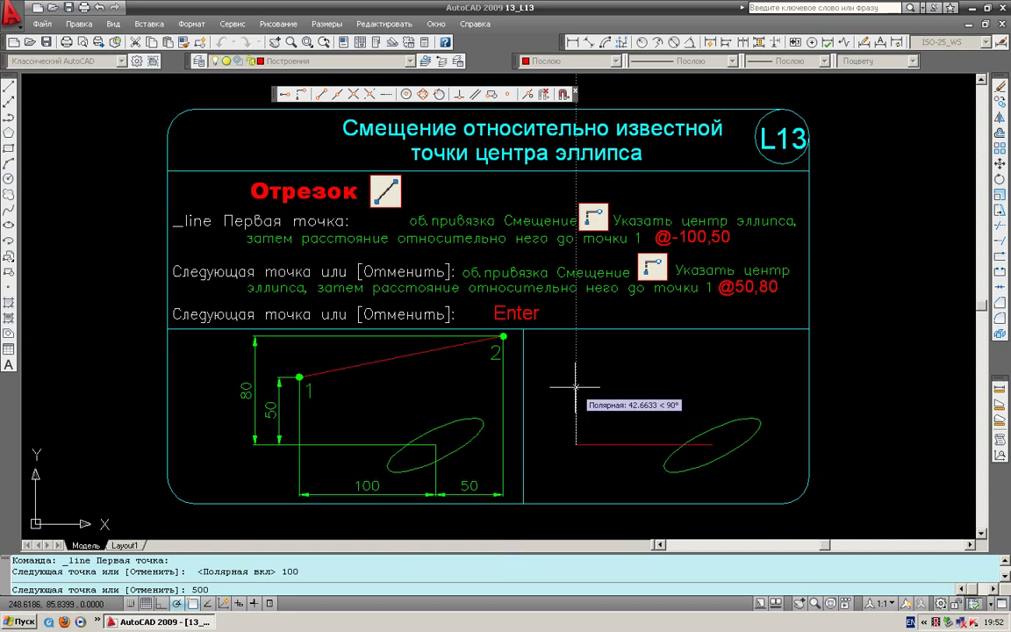
pyautogui.press('Return')
pyautogui.press('Escape')
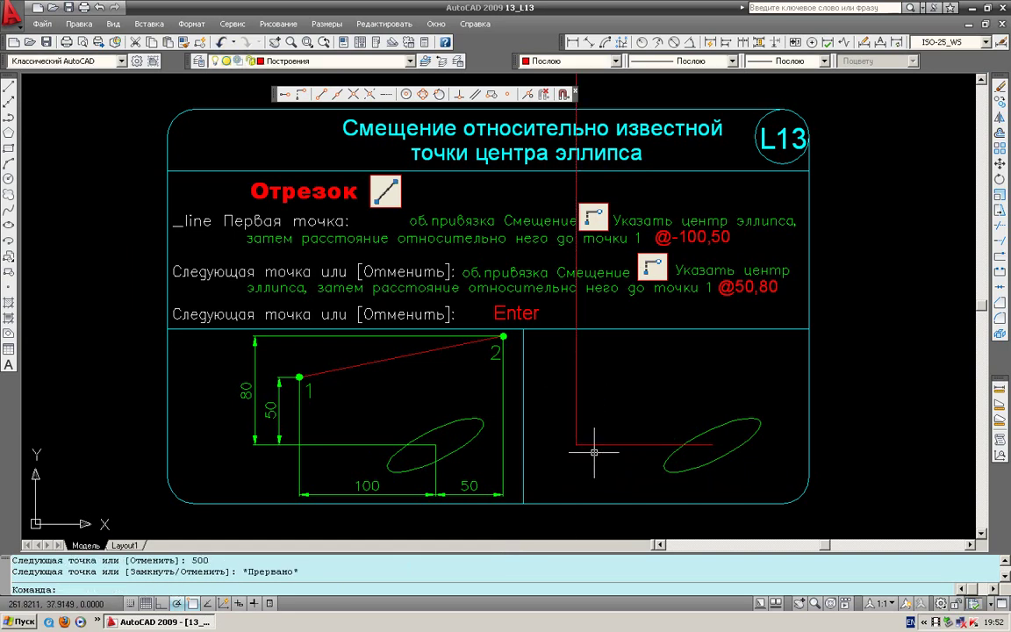
# Erase the 500-unit vertical segment, keeping the horizontal line.
pyautogui.click(594, 413)
pyautogui.click(554, 416)
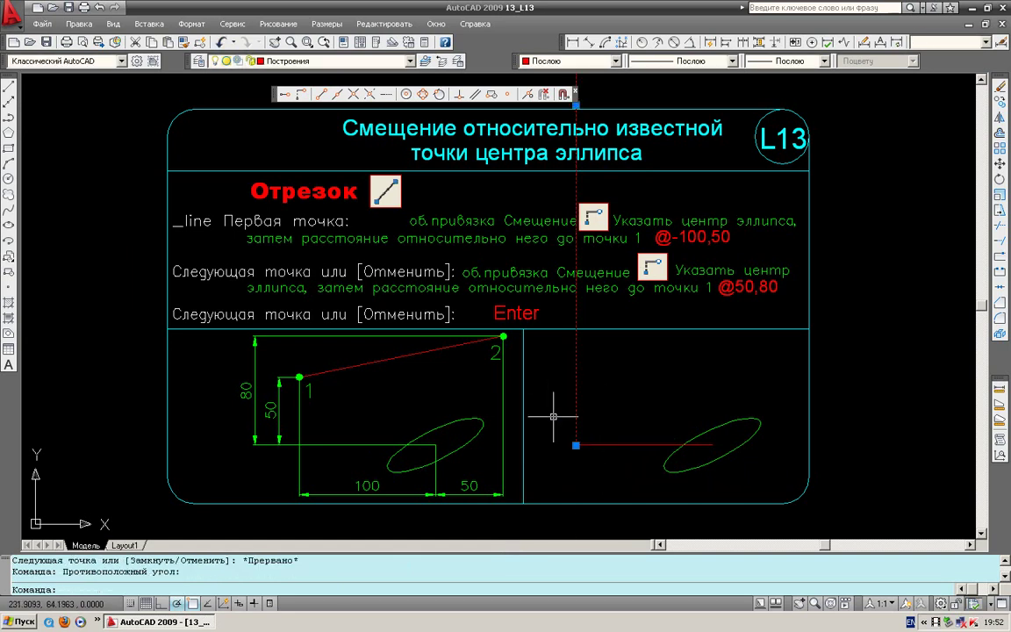
pyautogui.press('Delete')
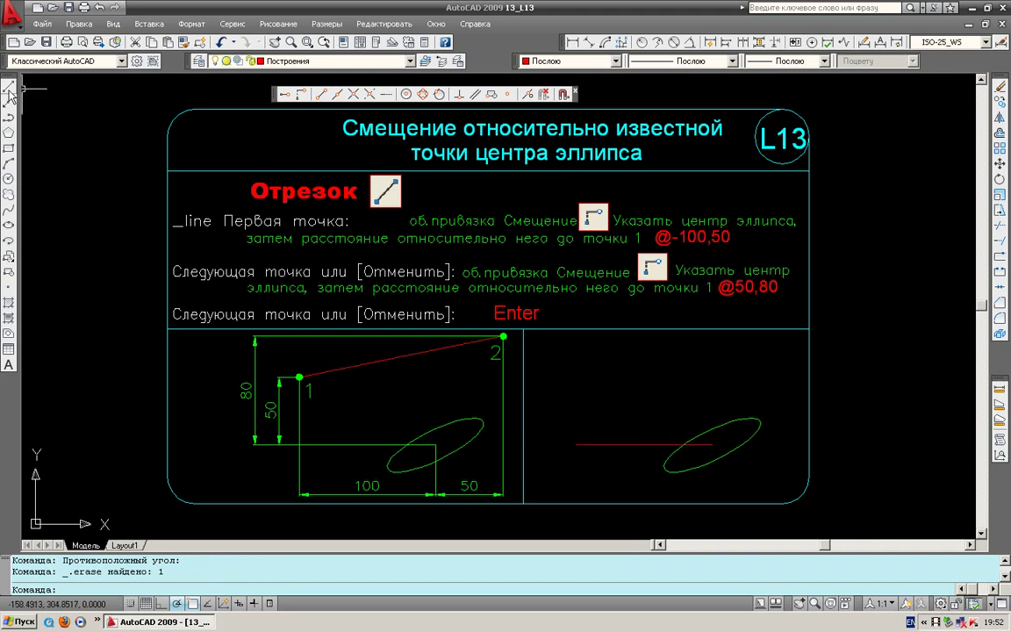
# Draw a 50-unit vertical construction line rising from the red line's left end.
pyautogui.click(9, 87)
pyautogui.click(576, 445)
pyautogui.write('50')
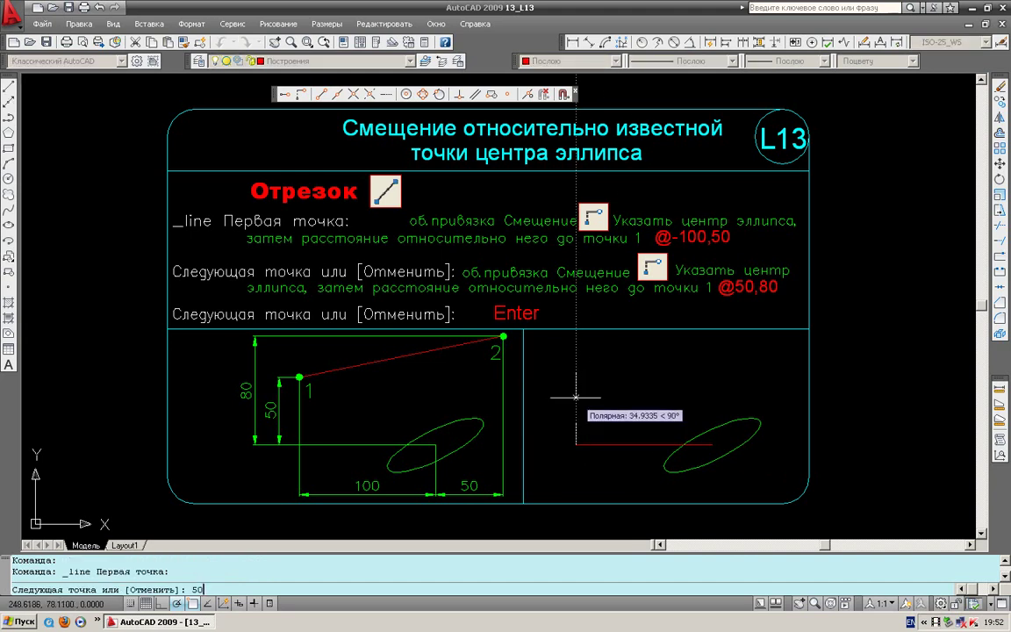
pyautogui.press('Return')
pyautogui.press('Escape')
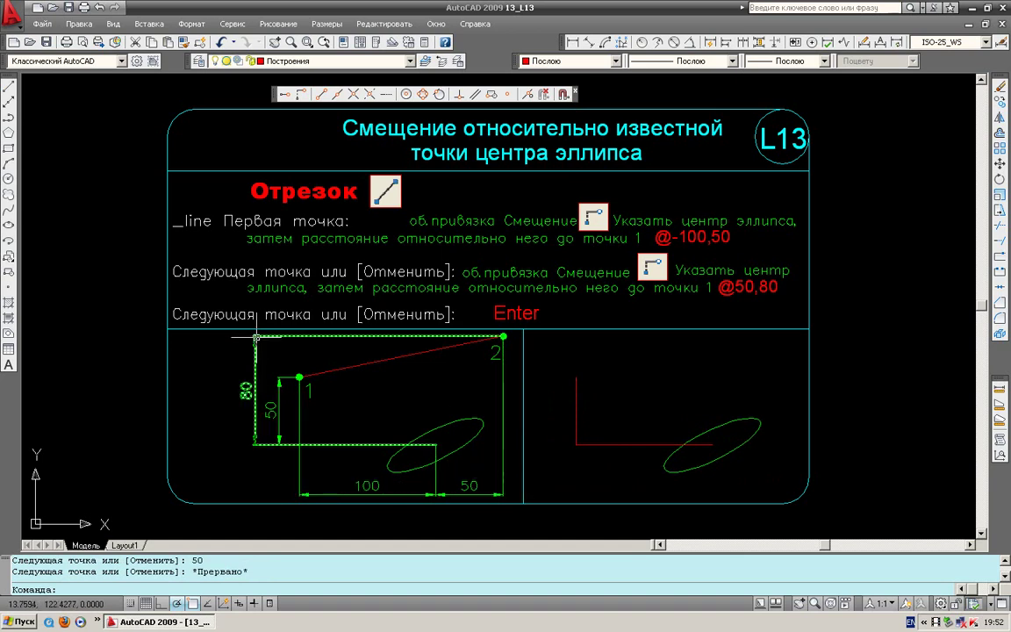
# Draw construction lines 50 right then 80 up from the ellipse centre, and select them.
pyautogui.click(9, 87)
pyautogui.click(711, 445)
pyautogui.write('50')
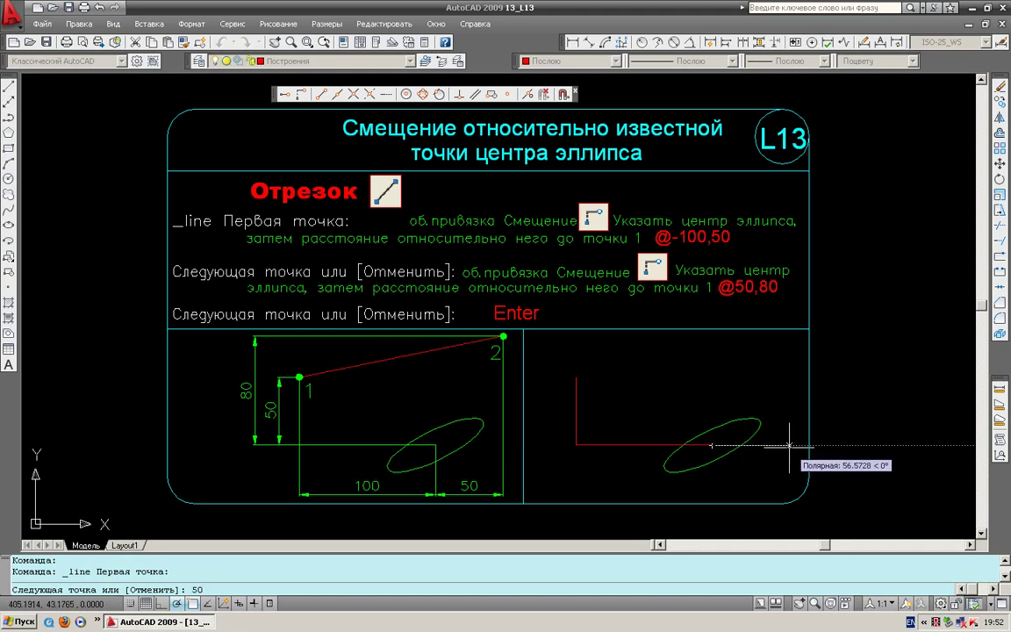
pyautogui.press('Return')
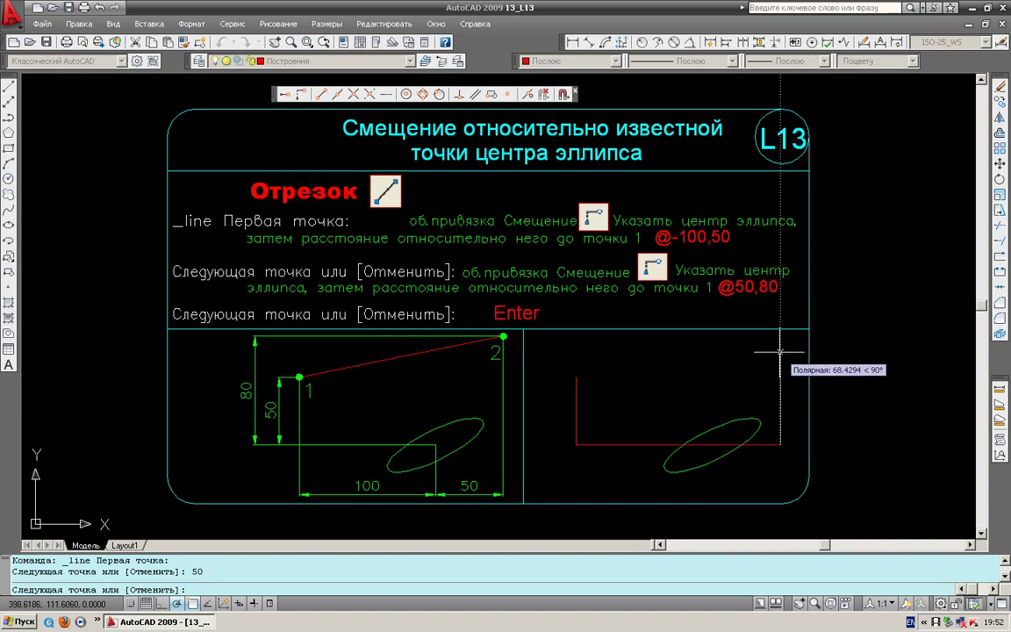
pyautogui.press('Return')
pyautogui.press('Escape')
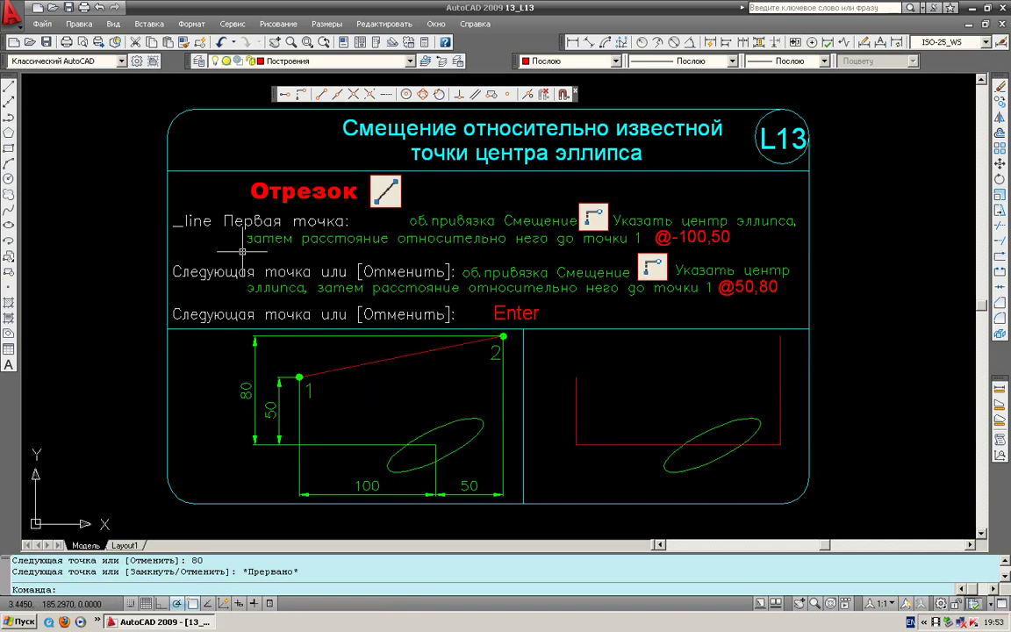
pyautogui.moveTo(606, 464); pyautogui.dragTo(542, 406)
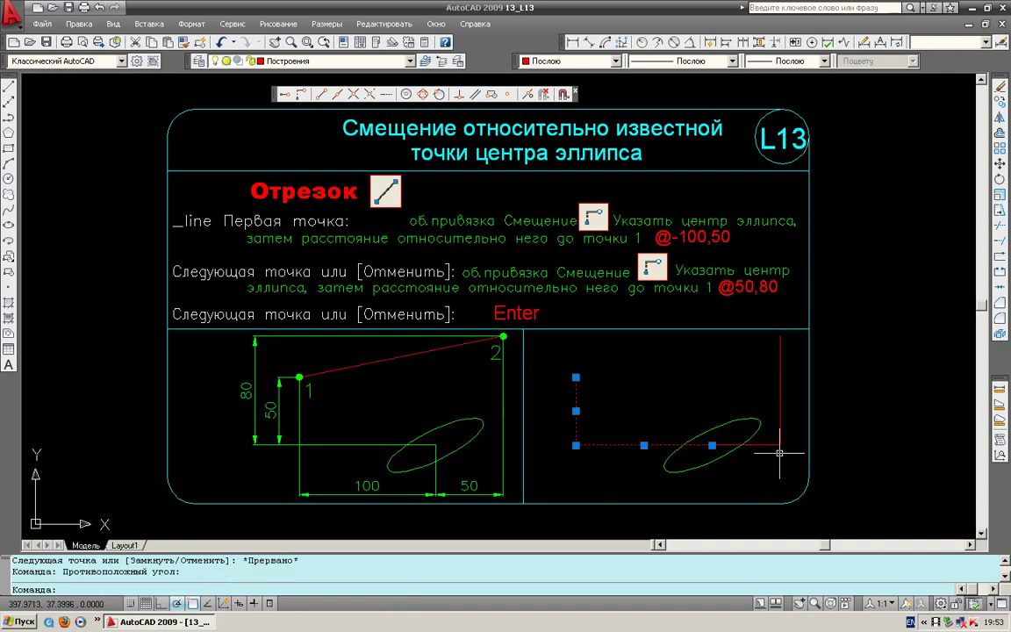
# Recolour the ellipse and the selected construction lines yellow.
pyautogui.moveTo(777, 505); pyautogui.dragTo(707, 388)
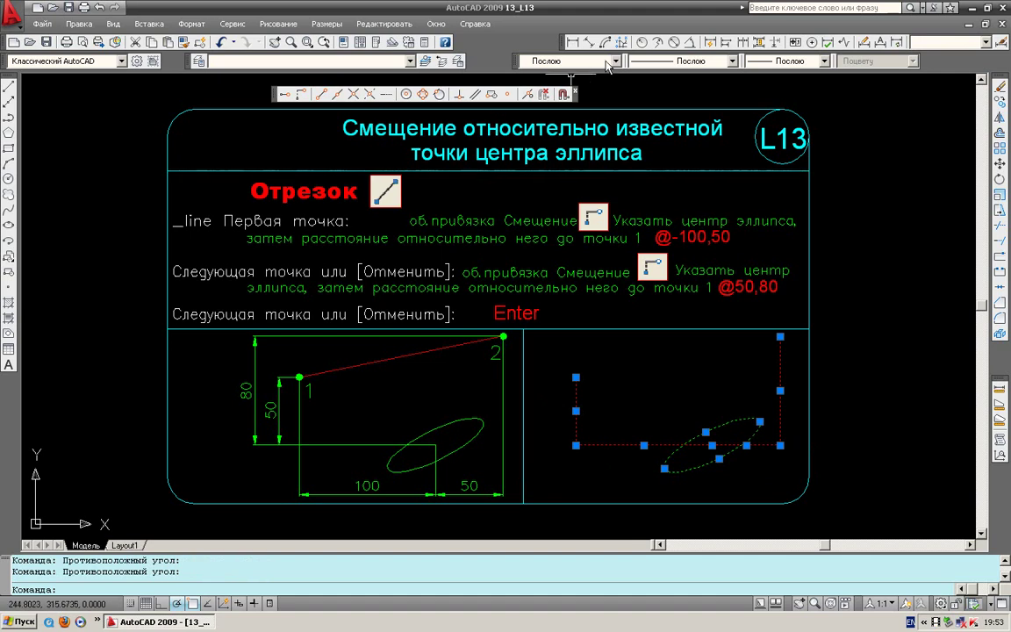
pyautogui.click(562, 61)
pyautogui.click(550, 108)
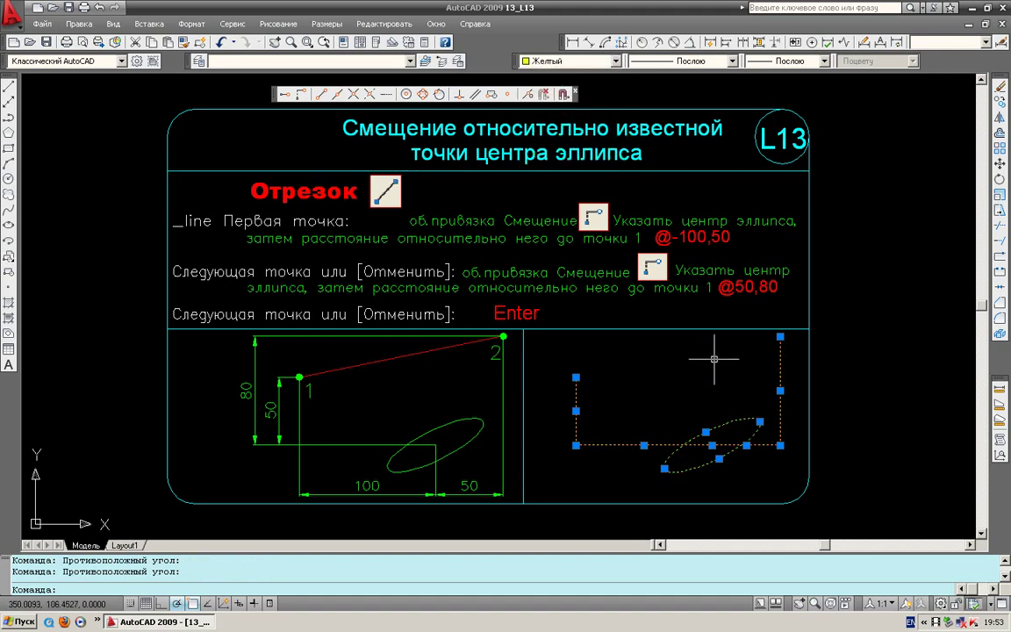
pyautogui.press('Escape')
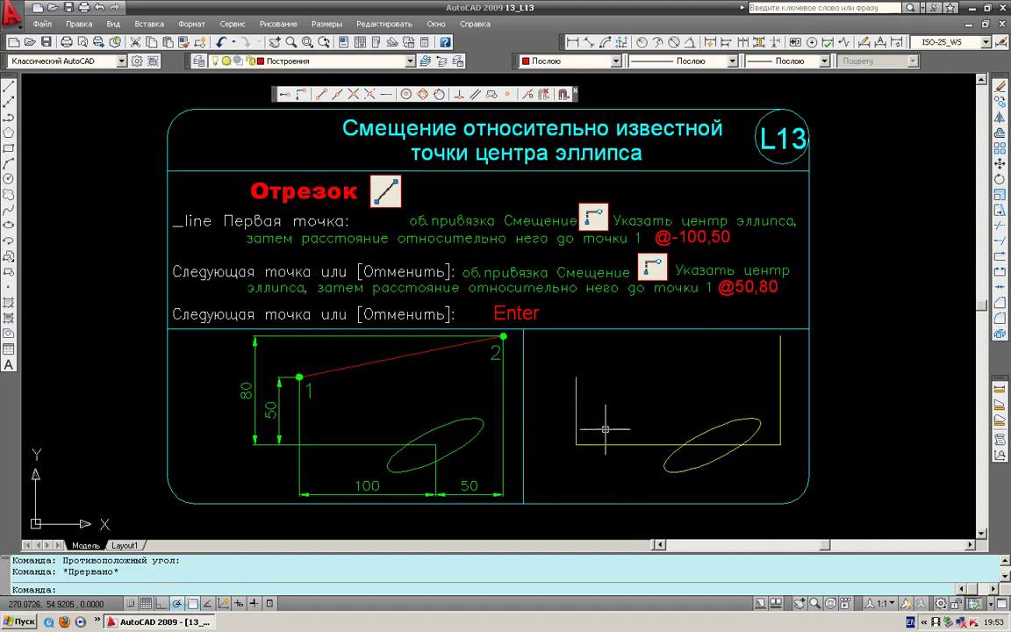
# Draw a line from the top of the 50 vertical to the top of the 80 vertical.
pyautogui.click(9, 93)
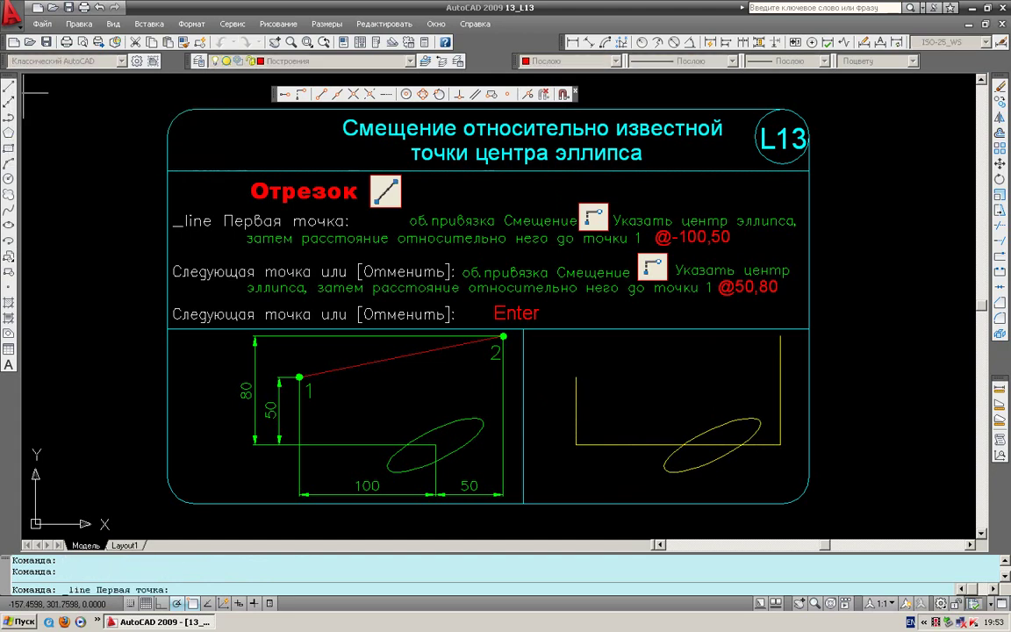
pyautogui.click(576, 377)
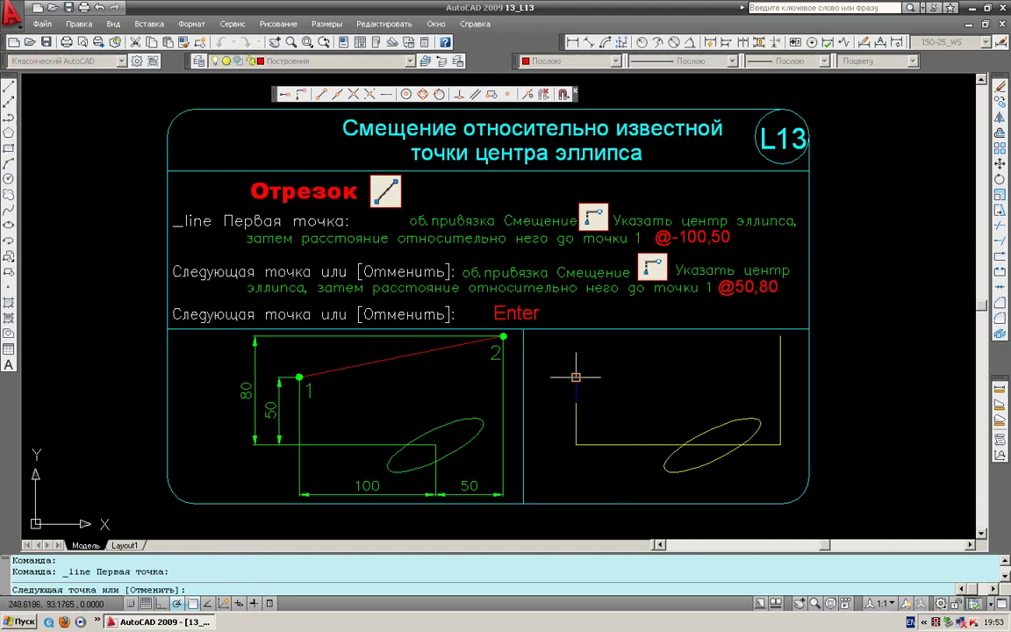
pyautogui.click(780, 336)
pyautogui.press('Escape')
# Window-select the construction lines and delete them.
pyautogui.click(639, 469)
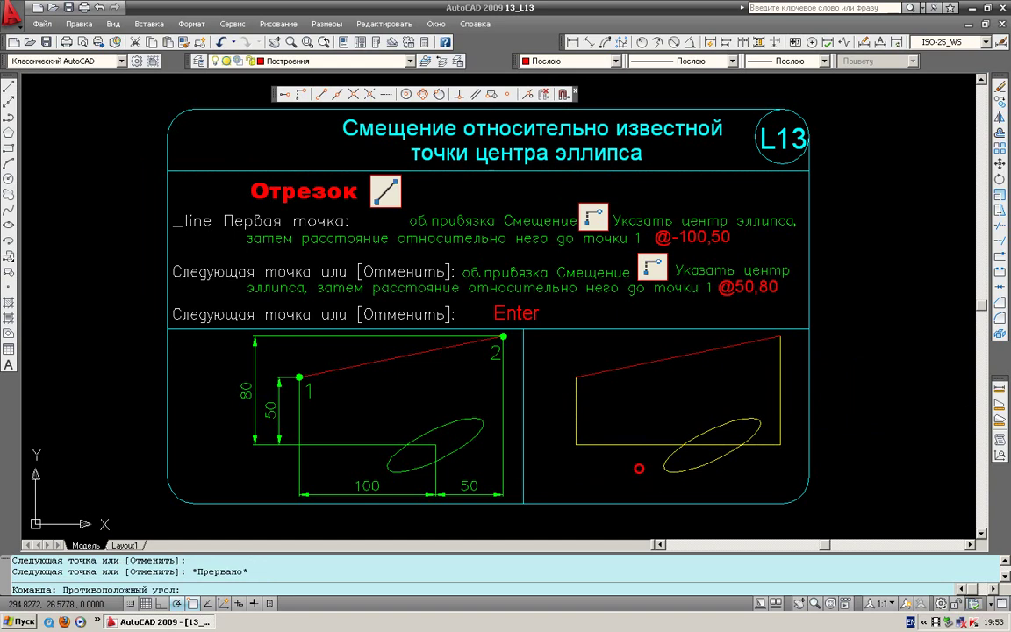
pyautogui.click(475, 355)
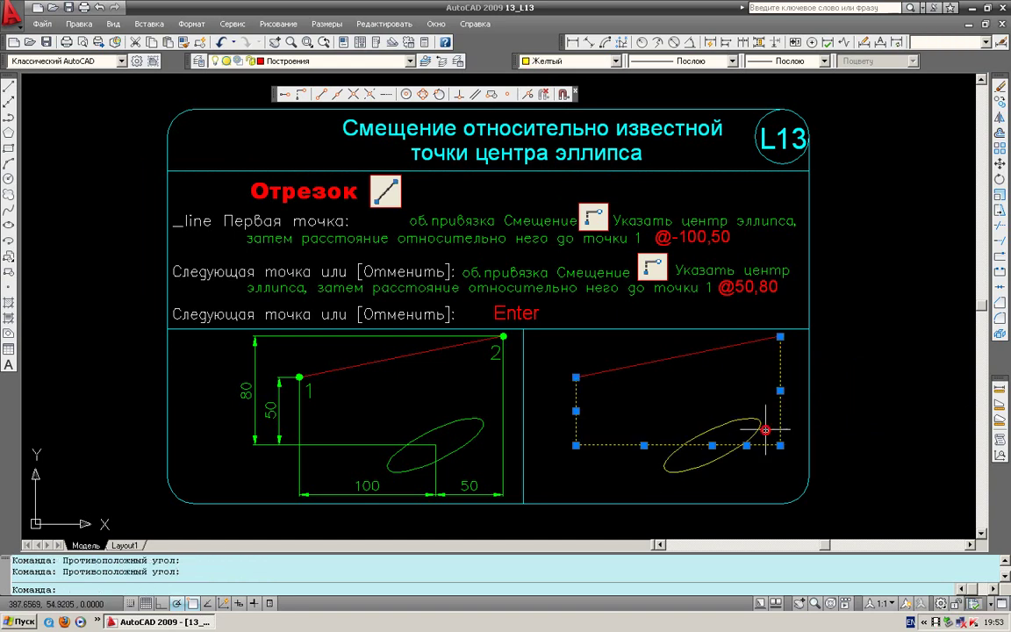
pyautogui.press('Delete')
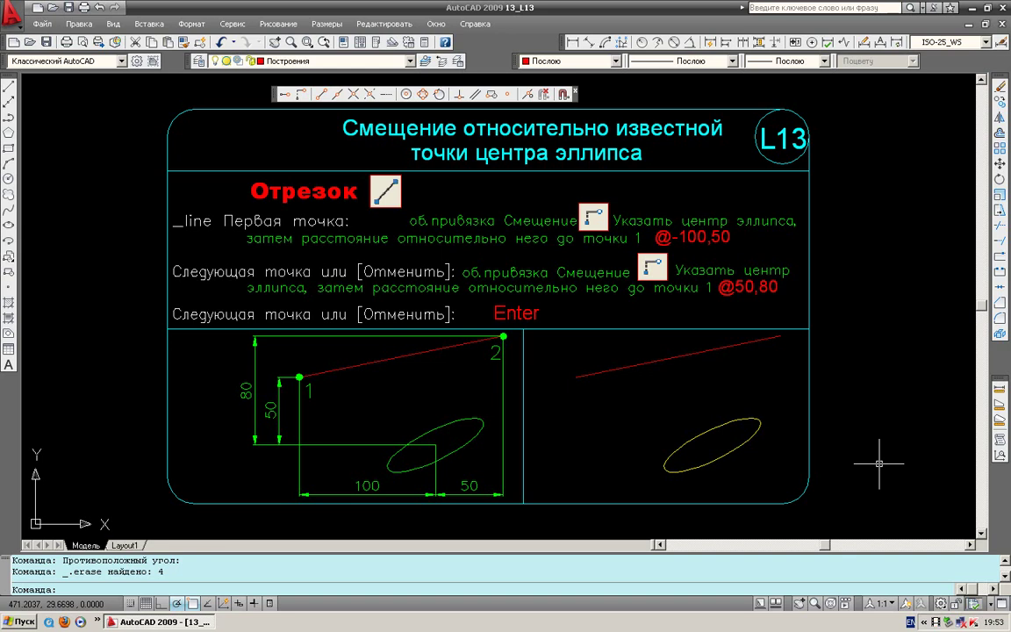
# Undo twice, removing the sloped line and the yellow recolour.
pyautogui.hotkey('ctrl', 'z')
pyautogui.hotkey('ctrl', 'z')
pyautogui.hotkey('ctrl', 'z')
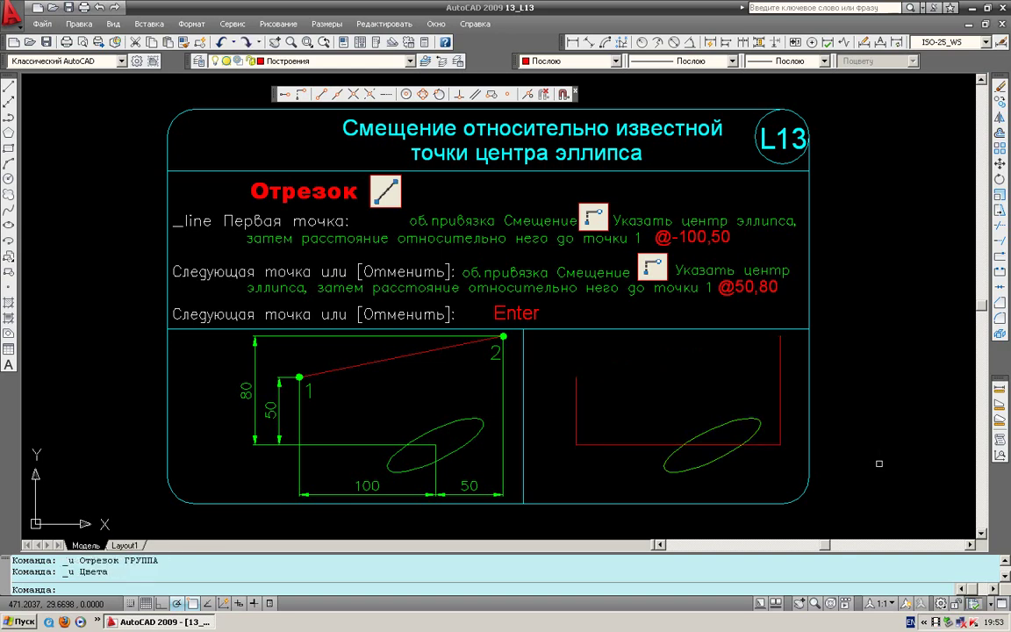
pyautogui.hotkey('ctrl', 'z')
pyautogui.hotkey('ctrl', 'z')
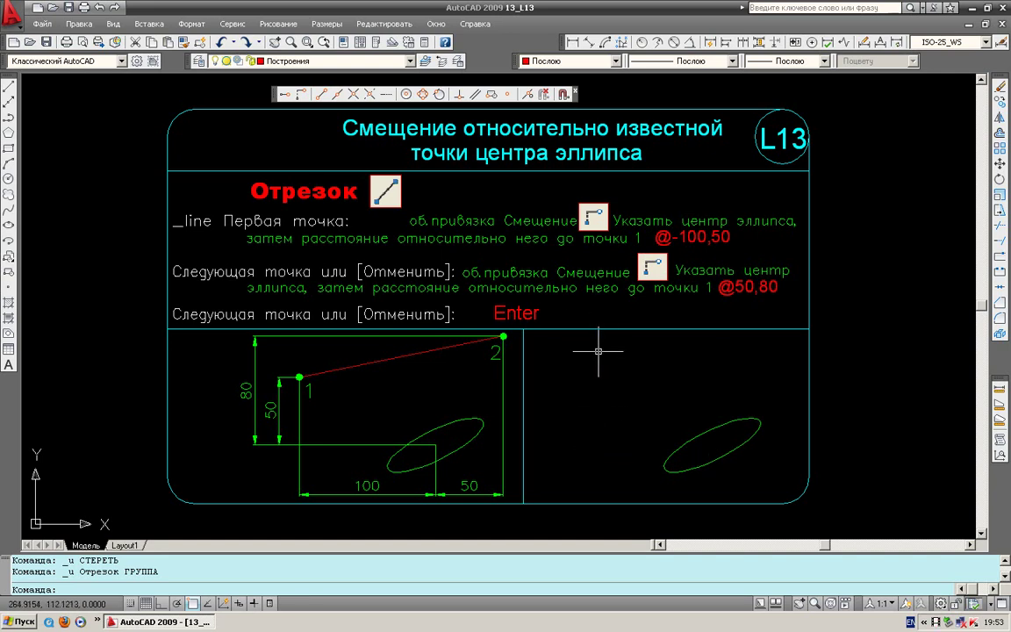
# Start a line at @-100,50 from the ellipse centre using Snap From.
pyautogui.click(10, 90)
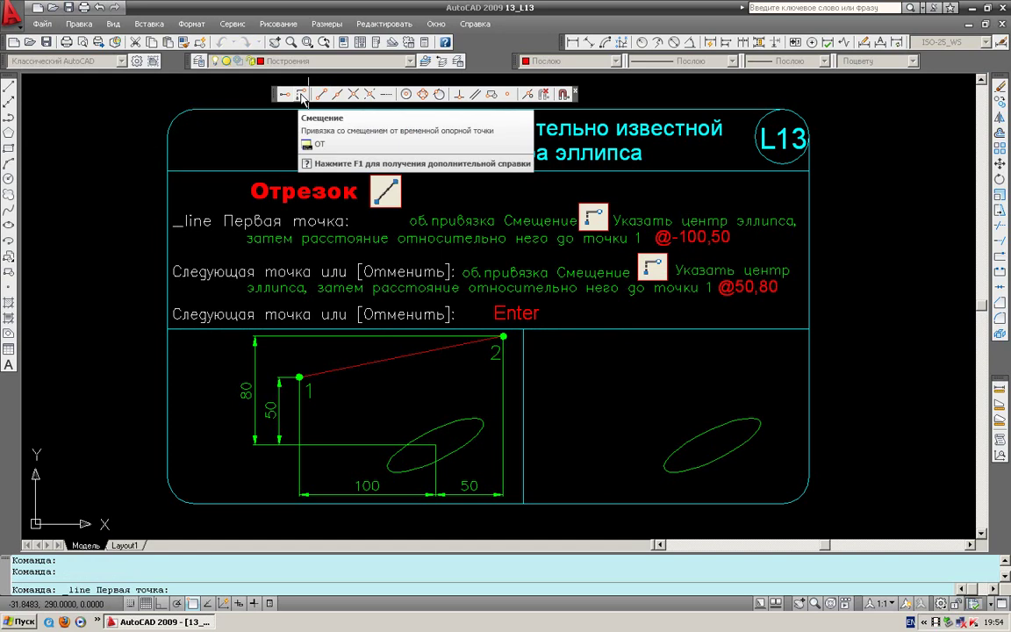
pyautogui.click(302, 97)
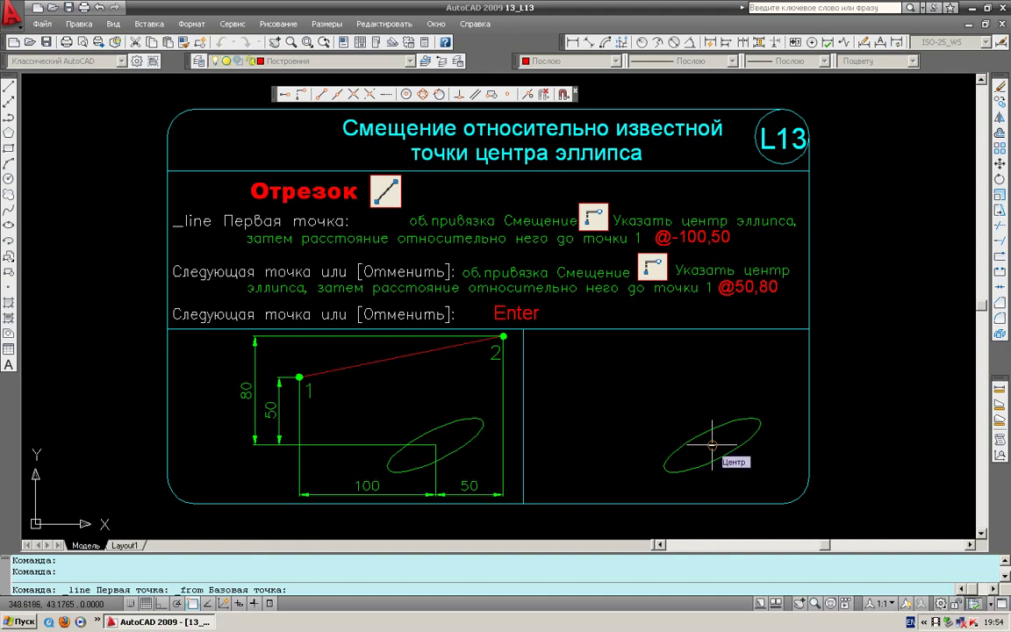
pyautogui.click(712, 445)
pyautogui.write('@-100,50')
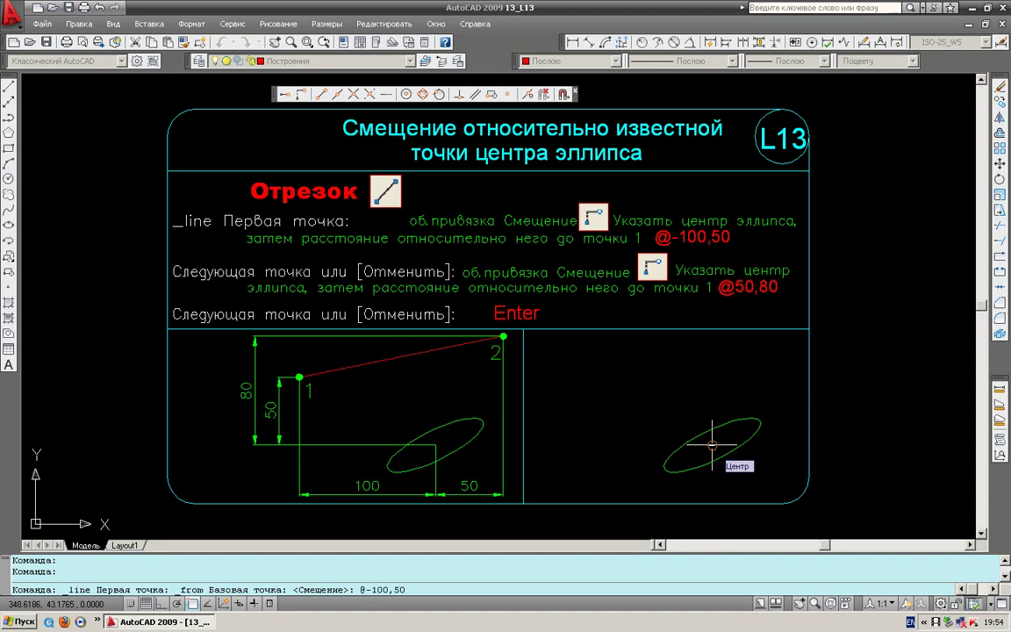
pyautogui.press('Return')
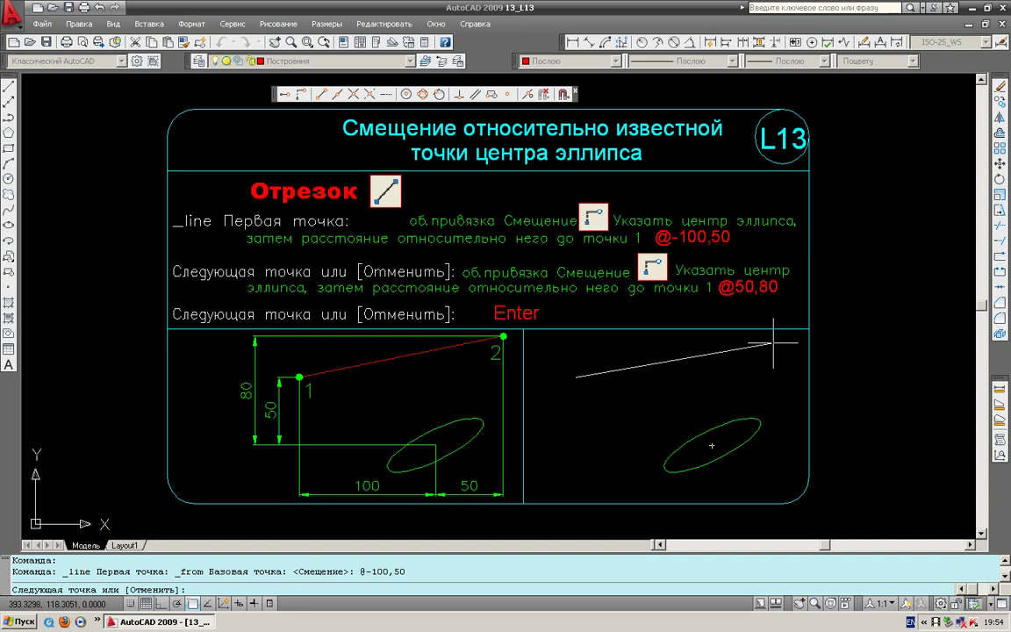
pyautogui.click(301, 95)
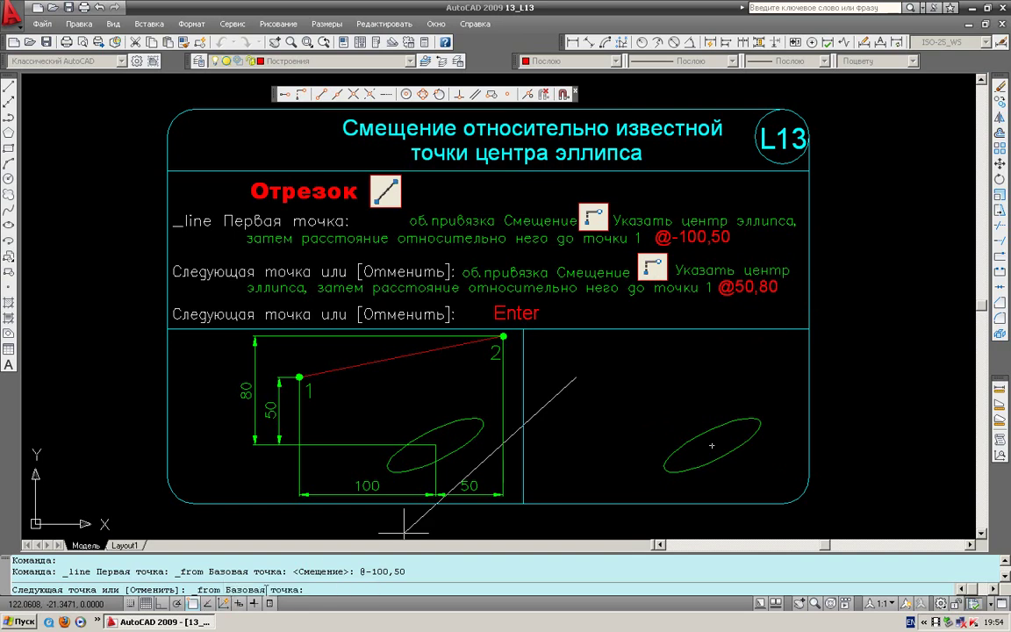
pyautogui.click(712, 446)
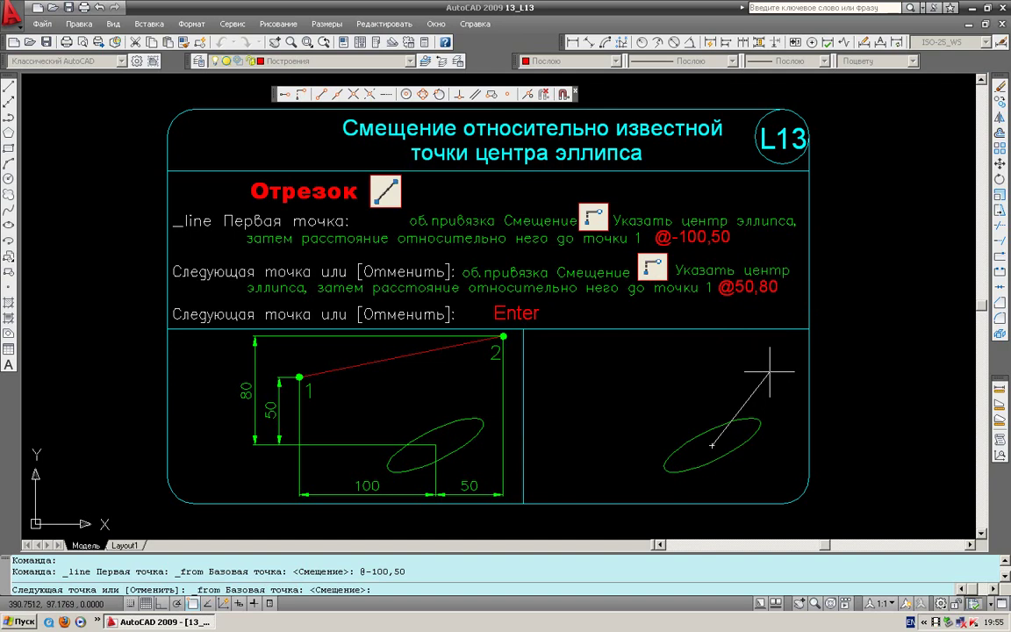
pyautogui.write('@')
pyautogui.write('50')
pyautogui.write(',')
pyautogui.write('80')
pyautogui.press('Return')
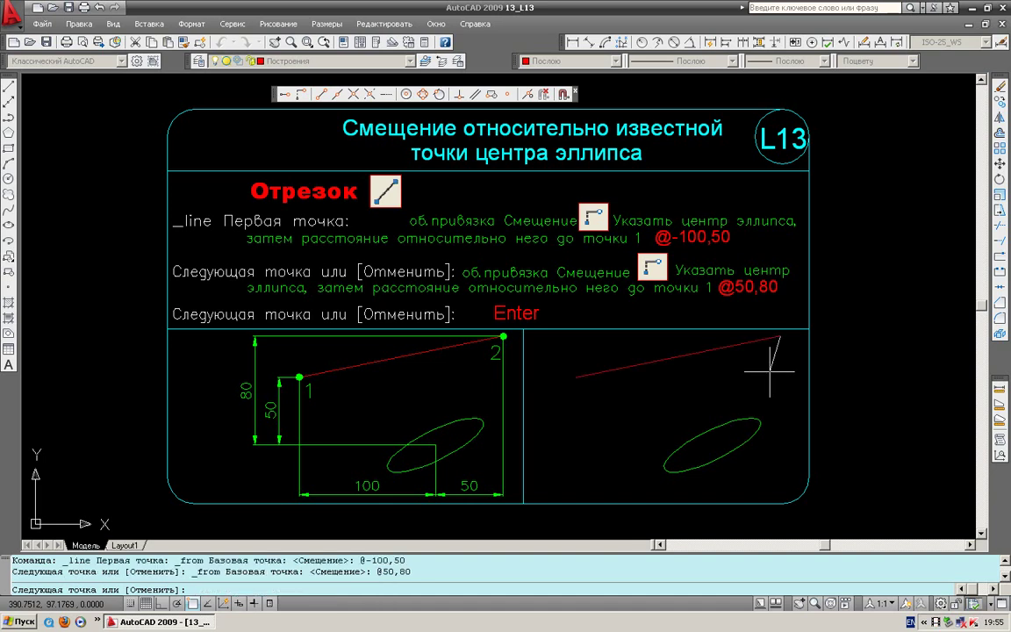
pyautogui.press('Return')
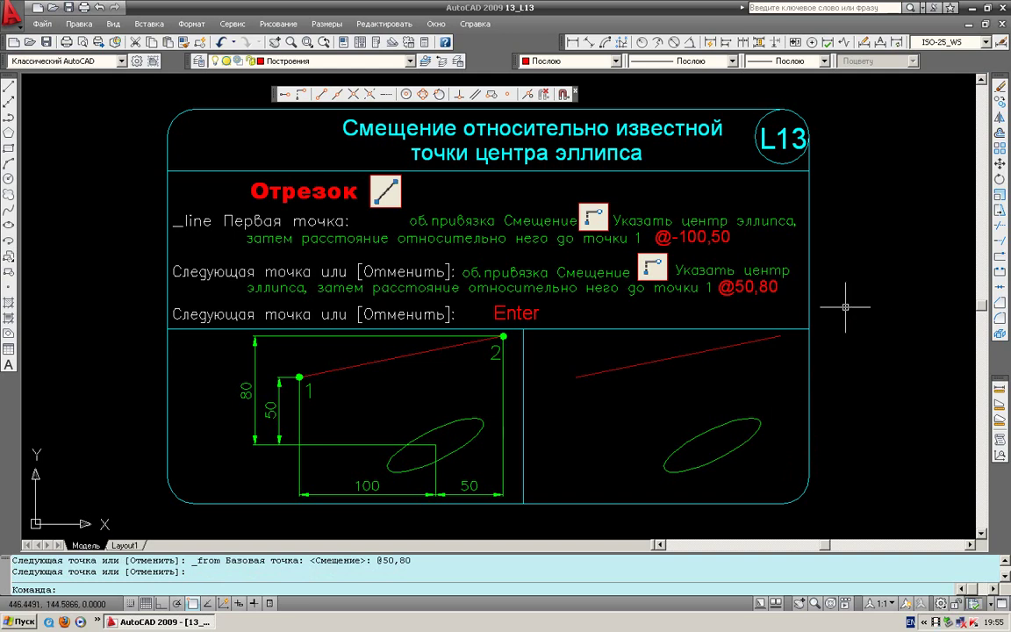
pyautogui.moveTo(813, 338); pyautogui.dragTo(804, 338, button='middle')
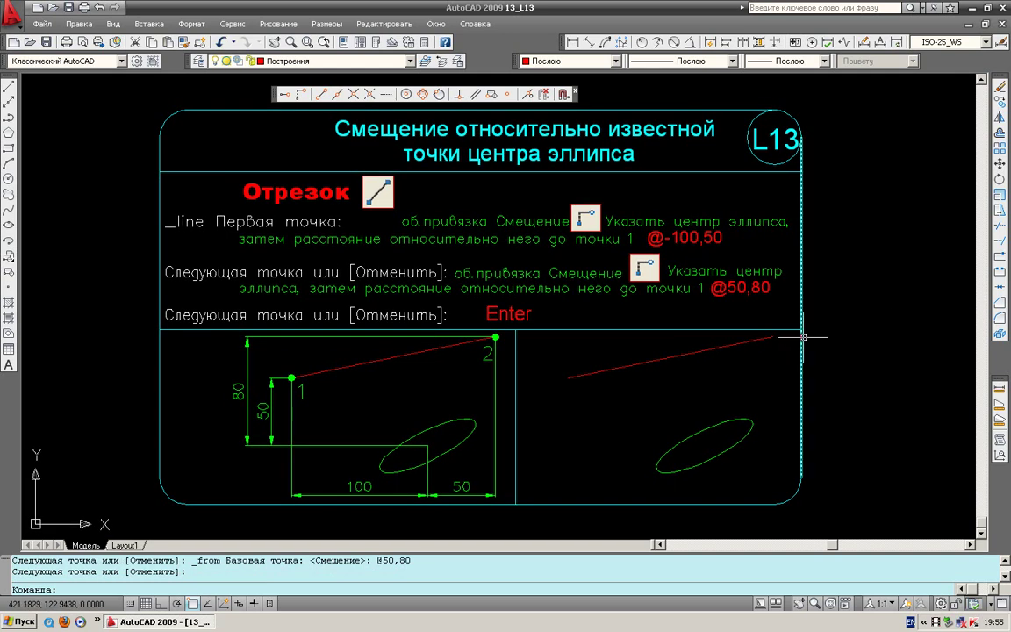